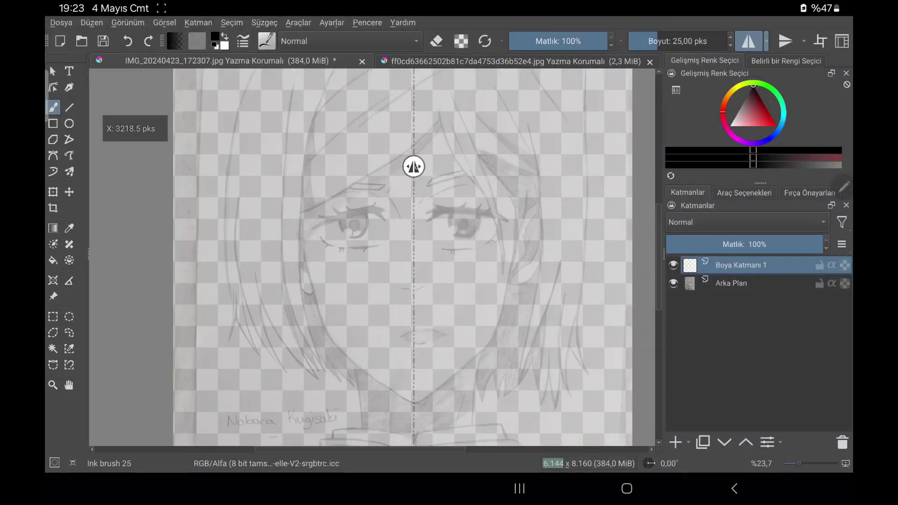
# Step: Ink thick mirrored upper eyelid strokes with spiky lash tips over both eyes
pyautogui.moveTo(319, 297)
pyautogui.mouseDown()
pyautogui.moveTo(330, 311)
pyautogui.moveTo(453, 254)
pyautogui.mouseUp()
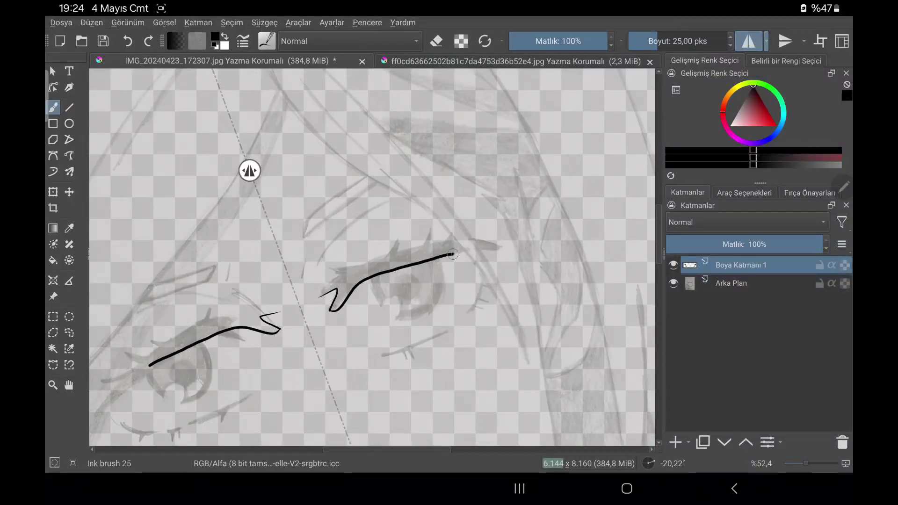
pyautogui.scroll(5, 372, 258)
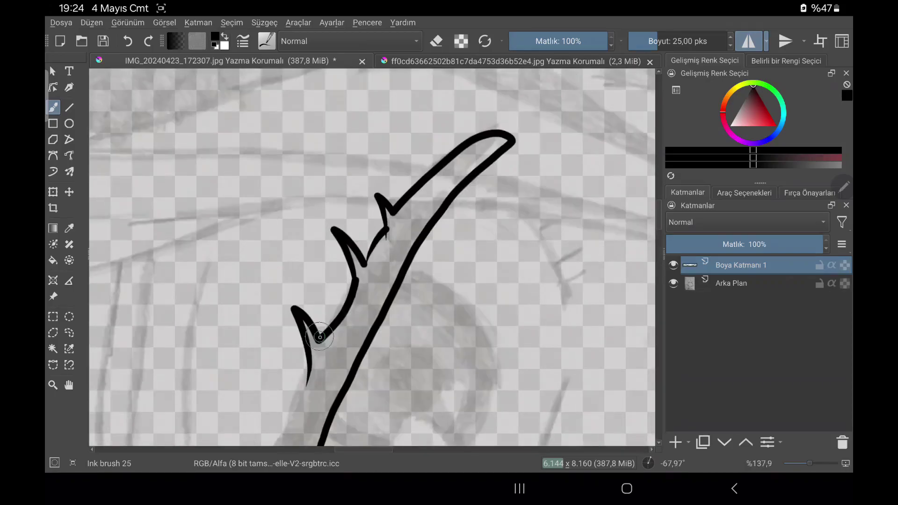
pyautogui.moveTo(328, 323); pyautogui.dragTo(327, 374)
pyautogui.scroll(3, 372, 257)
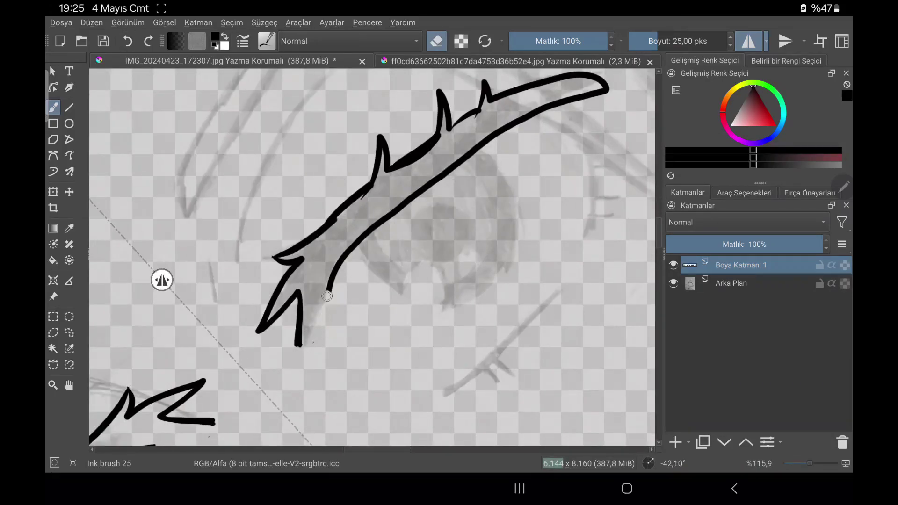
pyautogui.press('e')
pyautogui.scroll(2, 372, 258)
pyautogui.scroll(-3, 305, 260)
pyautogui.press('e')
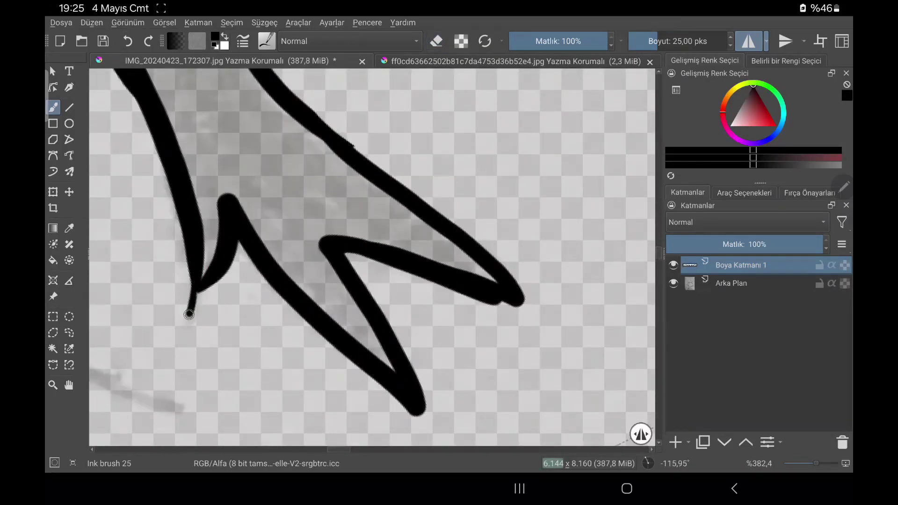
pyautogui.scroll(-3, 305, 260)
pyautogui.scroll(-2, 353, 255)
pyautogui.scroll(4, 354, 255)
# Step: Add the outer lash lines and thin lower lash lines under the eyes
pyautogui.moveTo(473, 195); pyautogui.dragTo(450, 289)
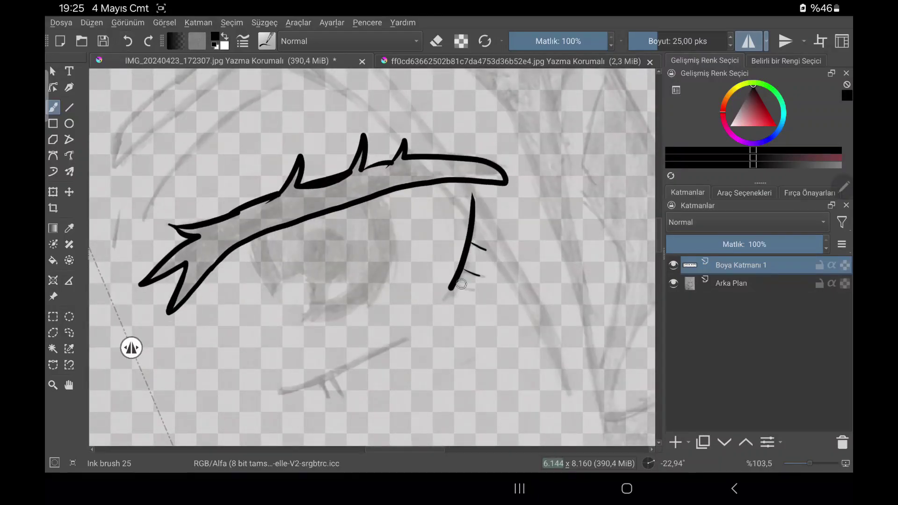
pyautogui.scroll(-1, 372, 257)
pyautogui.moveTo(372, 409); pyautogui.dragTo(425, 313)
pyautogui.scroll(-1, 410, 379)
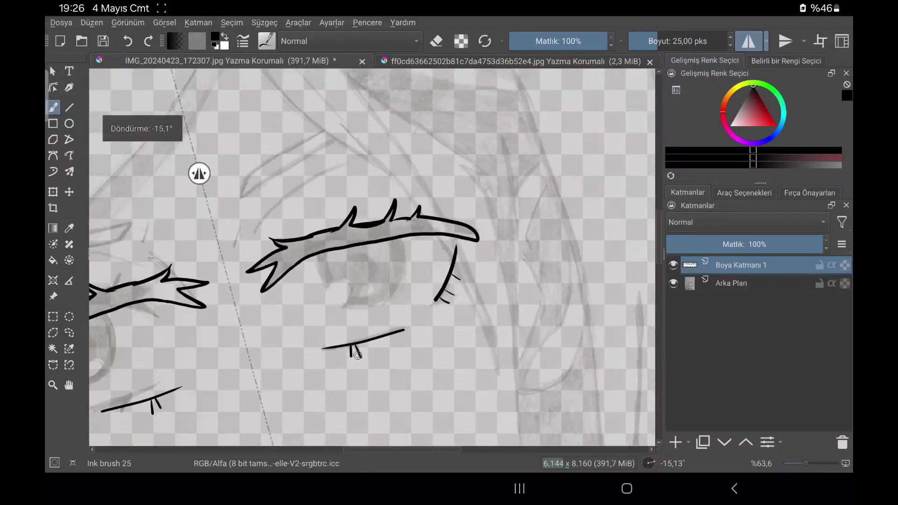
pyautogui.scroll(-2, 391, 254)
pyautogui.scroll(-1, 391, 254)
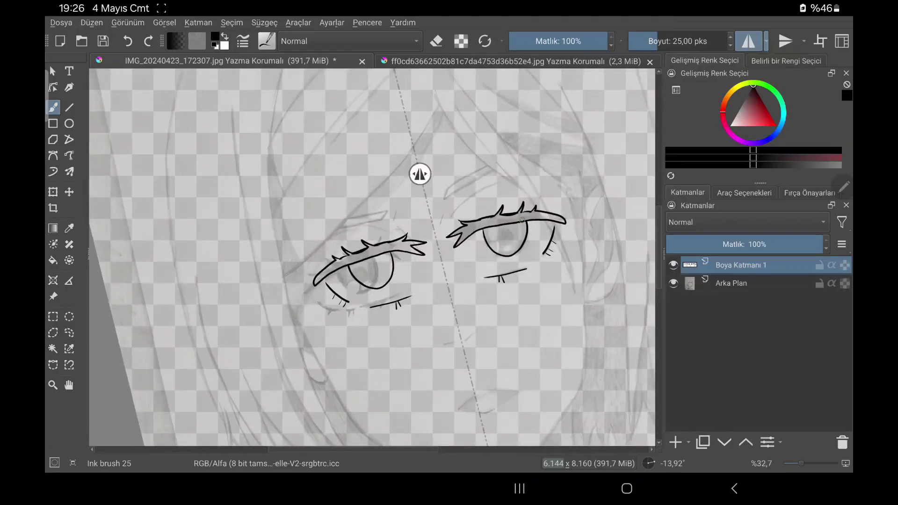
pyautogui.scroll(5, 390, 254)
pyautogui.scroll(1, 253, 293)
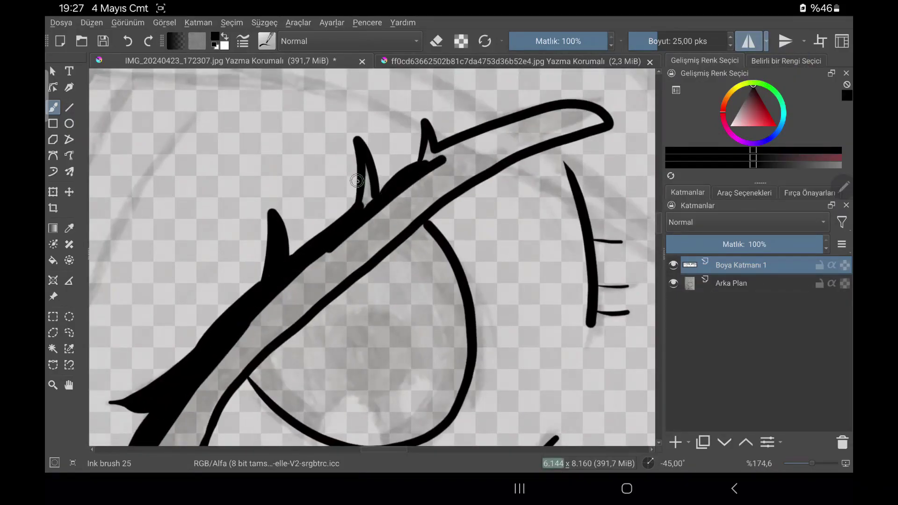
pyautogui.scroll(1, 252, 294)
pyautogui.scroll(1, 248, 328)
pyautogui.scroll(1, 243, 371)
pyautogui.scroll(-2, 243, 370)
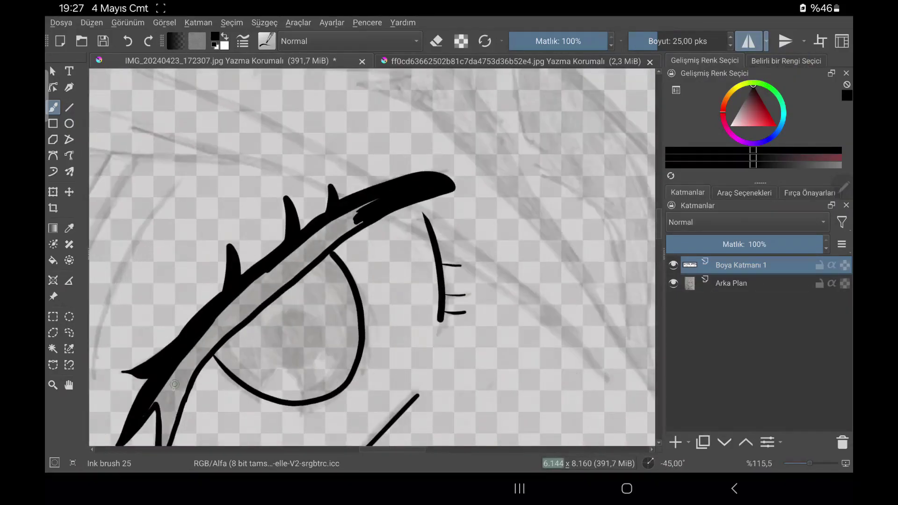
pyautogui.scroll(1, 287, 277)
pyautogui.scroll(1, 249, 280)
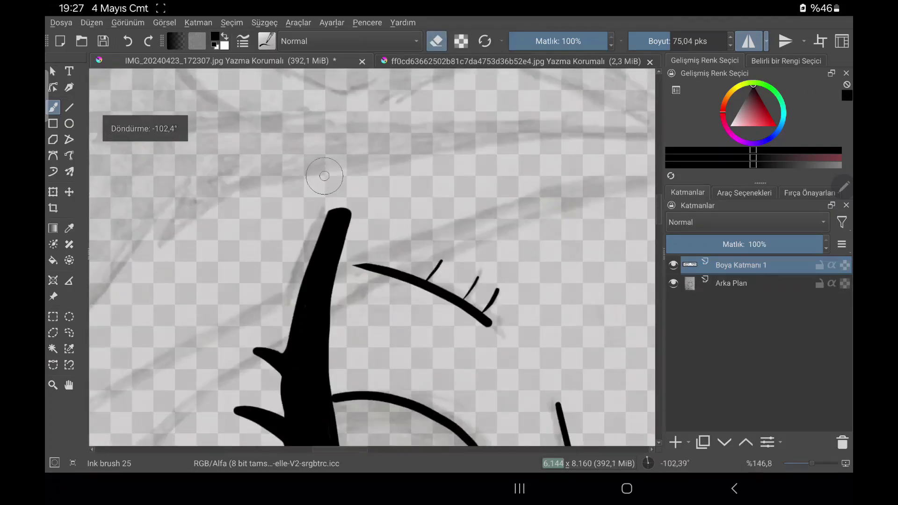
pyautogui.scroll(-1, 321, 176)
pyautogui.scroll(2, 280, 249)
pyautogui.scroll(-2, 280, 248)
pyautogui.scroll(1, 281, 281)
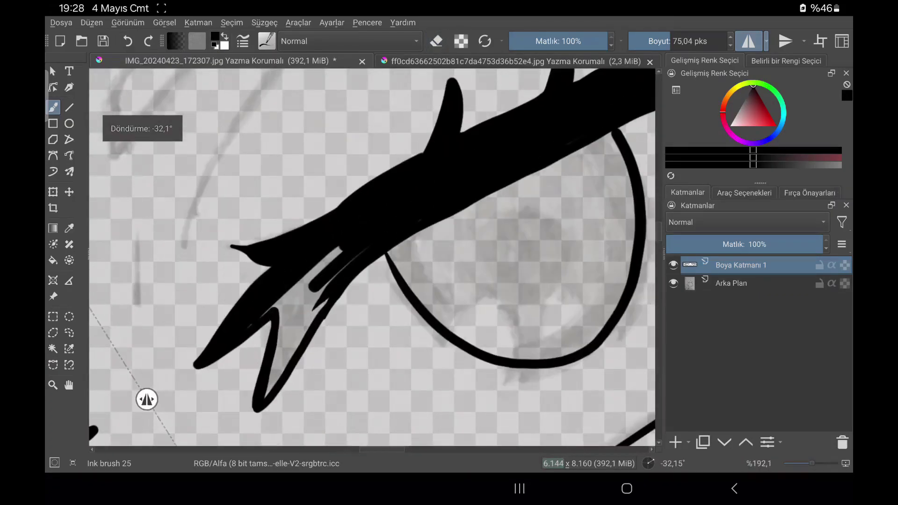
pyautogui.scroll(-1, 329, 305)
pyautogui.scroll(-2, 329, 305)
# Step: Lasso-select and rotate the left eye, then remove its lower lashes
pyautogui.press('m')
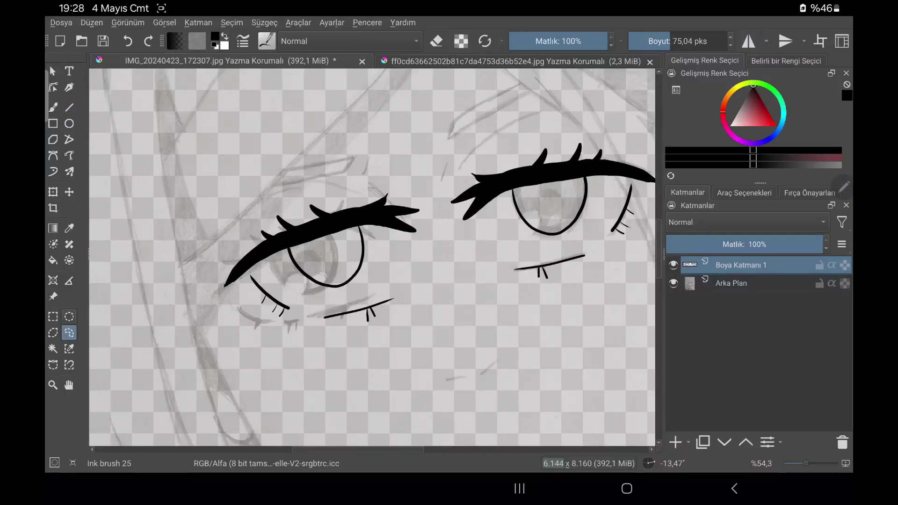
pyautogui.moveTo(206, 262); pyautogui.dragTo(210, 280)
pyautogui.hotkey('ctrl', 't')
pyautogui.press('Return')
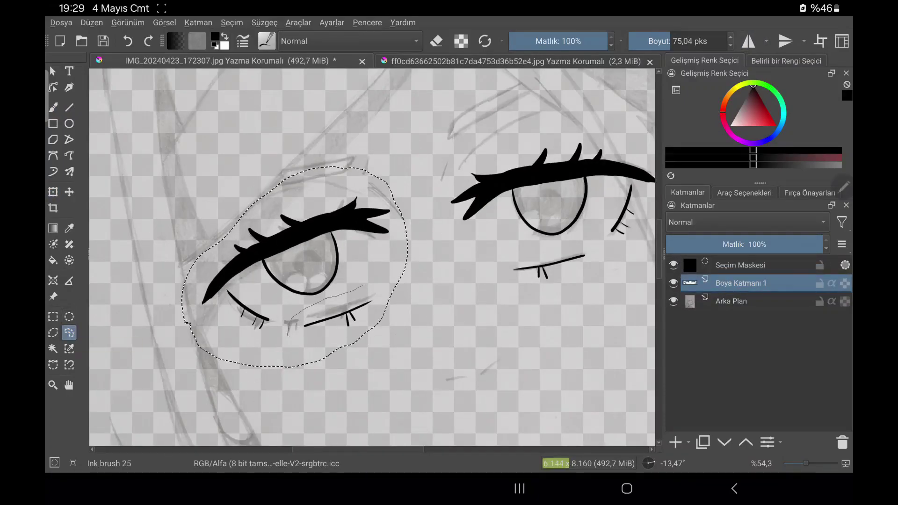
pyautogui.moveTo(283, 328); pyautogui.dragTo(285, 332)
pyautogui.hotkey('ctrl', 't')
pyautogui.press('Return')
pyautogui.press('b')
pyautogui.hotkey('ctrl', 'shift', 'a')
# Step: Erase stray lines and the tip of the dark lash shape around the eye
pyautogui.scroll(2, 389, 231)
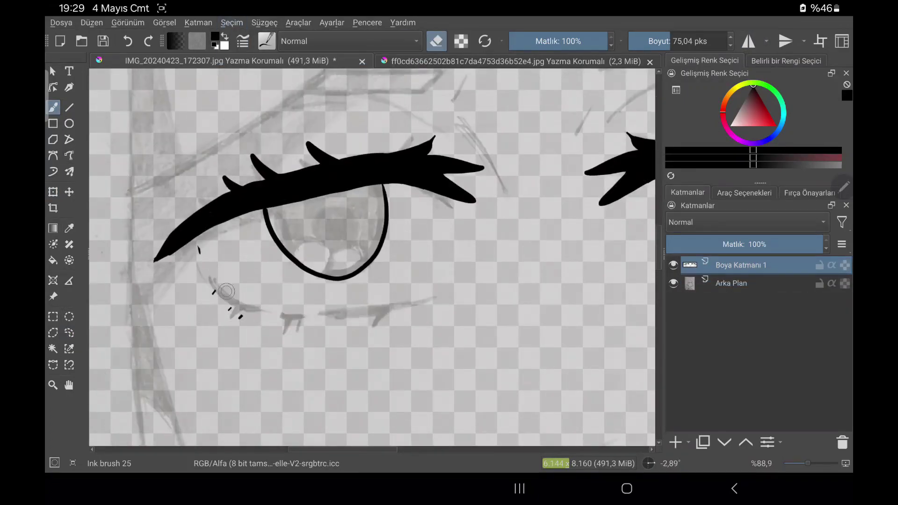
pyautogui.scroll(2, 388, 231)
pyautogui.press('e')
pyautogui.rightClick(389, 231)
pyautogui.moveTo(351, 234); pyautogui.dragTo(373, 292)
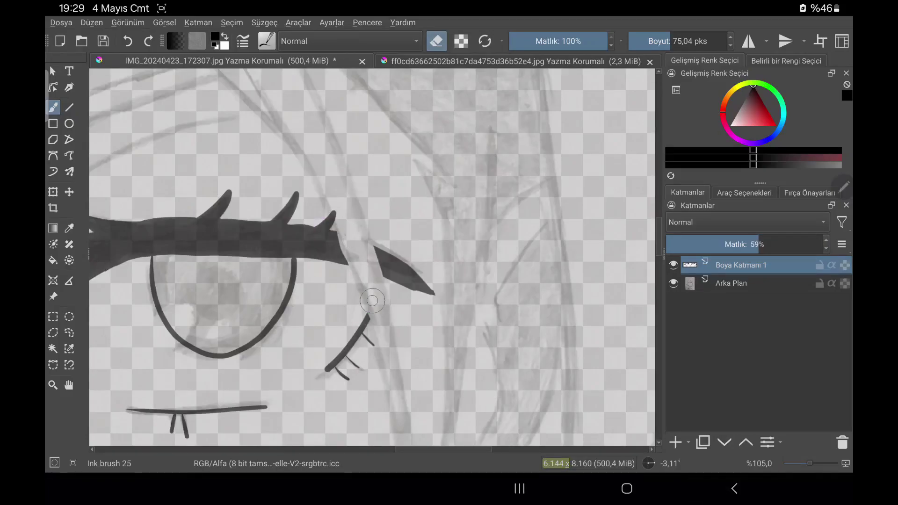
pyautogui.moveTo(262, 215); pyautogui.dragTo(247, 270)
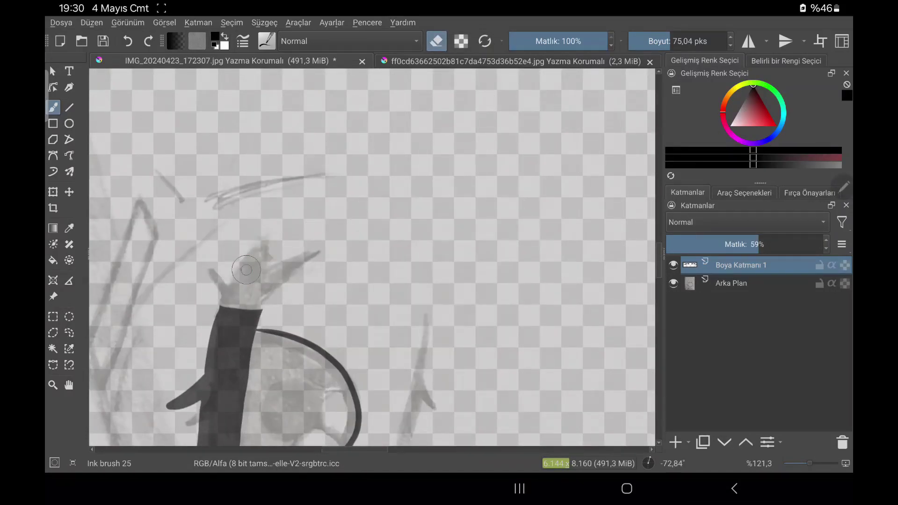
pyautogui.press('e')
# Step: Redraw pointed, tapered outer lashes and a branched lower lash at full layer opacity
pyautogui.scroll(3, 246, 269)
pyautogui.moveTo(225, 431); pyautogui.dragTo(304, 184)
pyautogui.moveTo(388, 187); pyautogui.dragTo(305, 265)
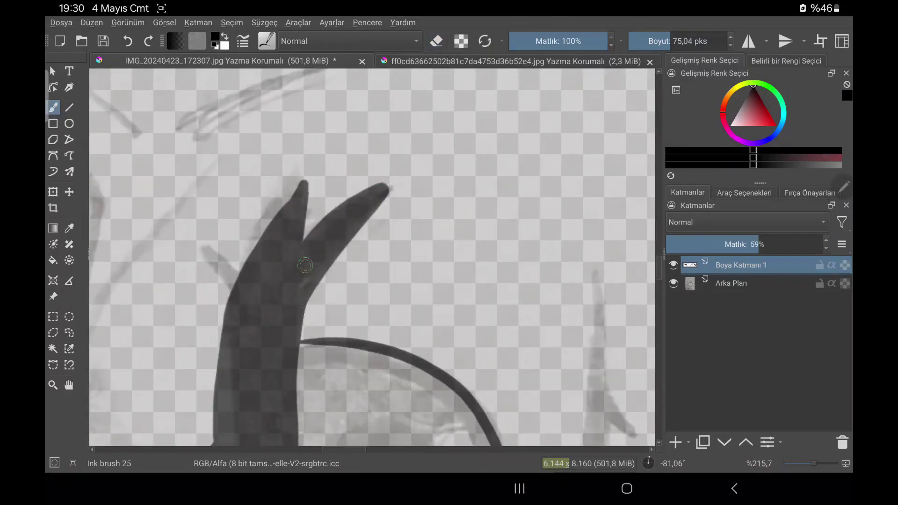
pyautogui.scroll(-3, 305, 265)
pyautogui.moveTo(367, 177); pyautogui.dragTo(331, 301)
pyautogui.moveTo(369, 159); pyautogui.dragTo(345, 135)
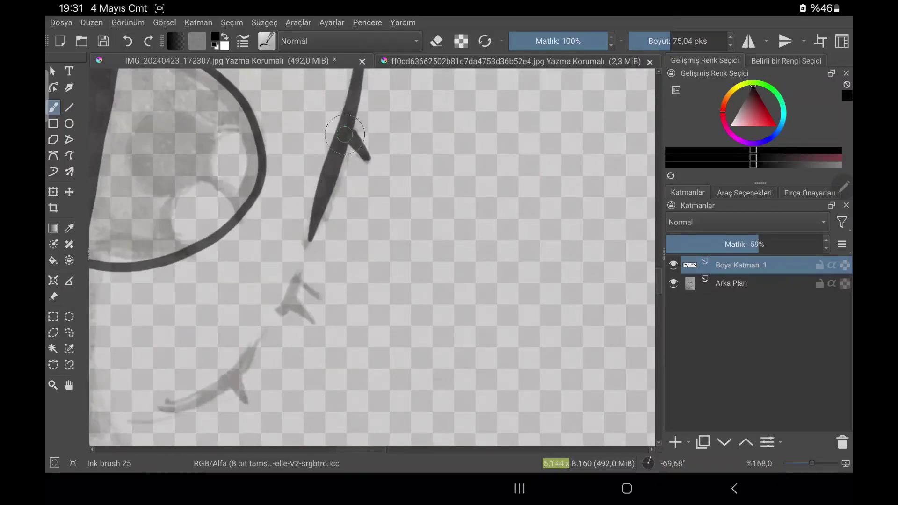
pyautogui.moveTo(304, 322); pyautogui.dragTo(297, 355)
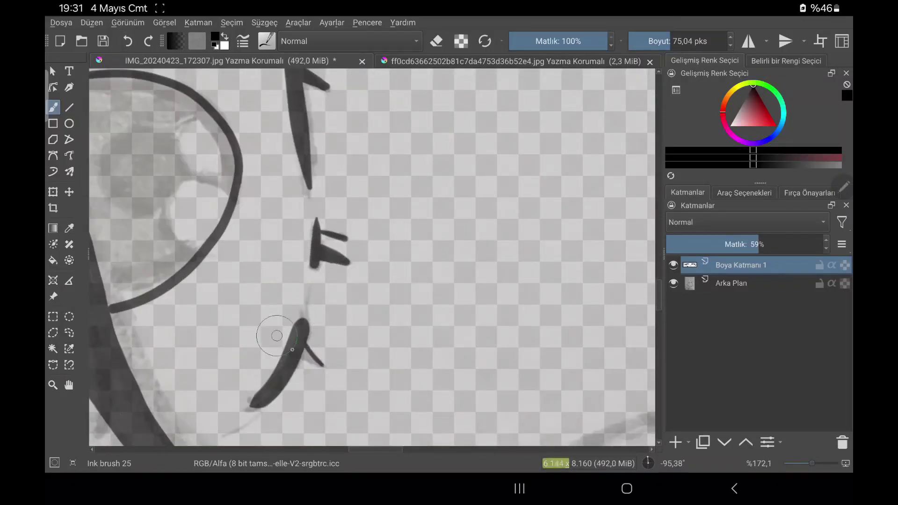
pyautogui.moveTo(763, 244); pyautogui.dragTo(821, 244)
# Step: With a smaller brush, outline pupil and highlight circles in one eye and fill the pupil black
pyautogui.press('e')
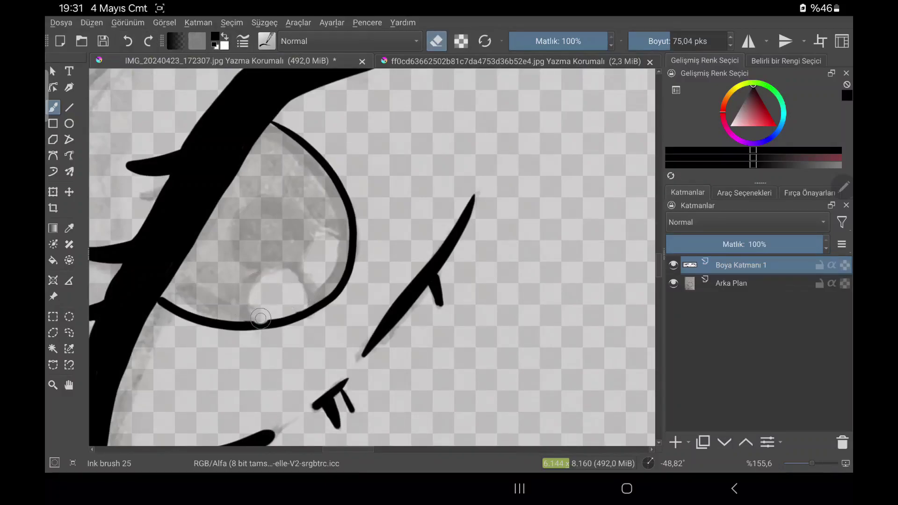
pyautogui.press('e')
pyautogui.rightClick(260, 328)
pyautogui.click(259, 328)
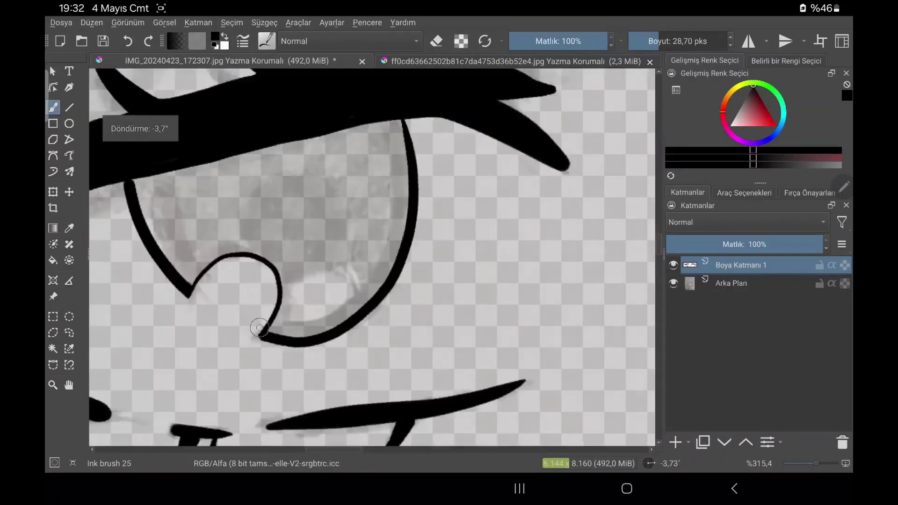
pyautogui.moveTo(241, 162); pyautogui.dragTo(244, 164)
pyautogui.moveTo(301, 251); pyautogui.dragTo(303, 253)
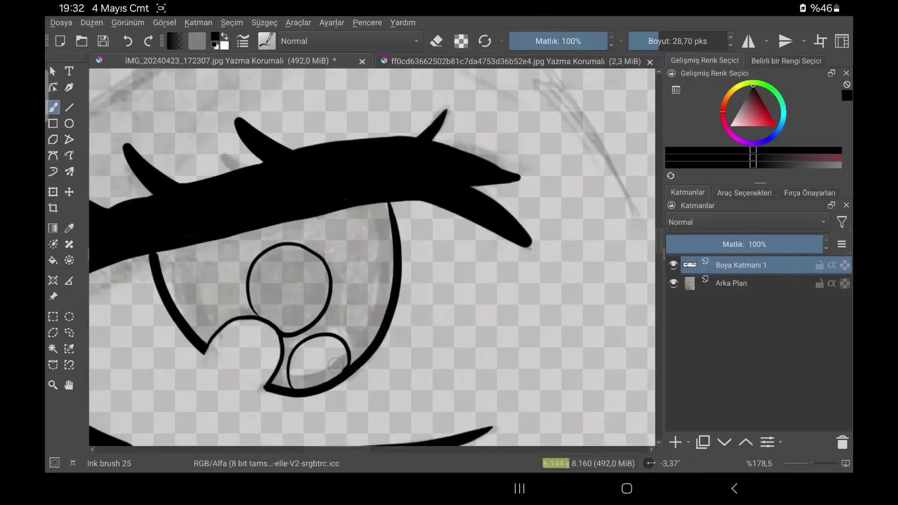
pyautogui.moveTo(201, 262)
pyautogui.mouseDown()
pyautogui.moveTo(241, 222)
pyautogui.moveTo(277, 299)
pyautogui.moveTo(319, 268)
pyautogui.moveTo(251, 321)
pyautogui.mouseUp()
# Step: Draw highlight loops in the other eye and fill a round selection black for its pupil
pyautogui.scroll(-3, 330, 295)
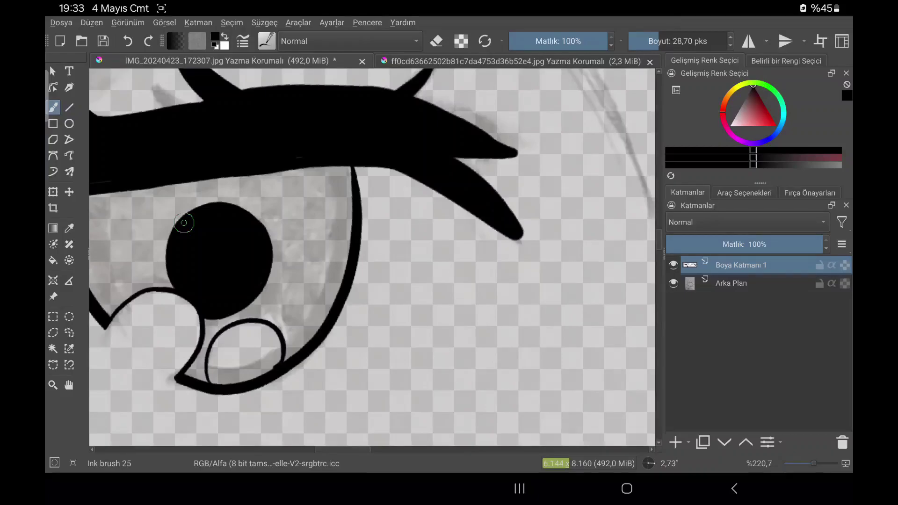
pyautogui.scroll(-2, 184, 223)
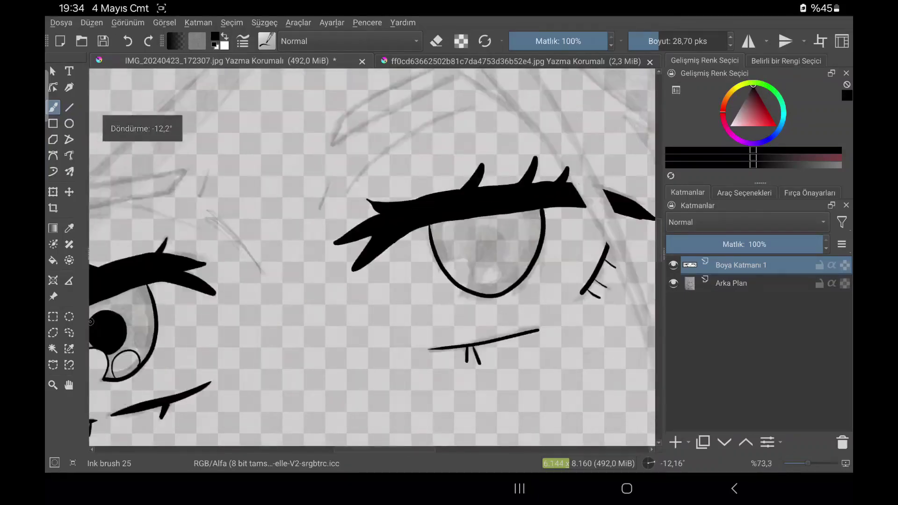
pyautogui.moveTo(310, 286); pyautogui.dragTo(368, 281)
pyautogui.moveTo(401, 339); pyautogui.dragTo(442, 344)
pyautogui.scroll(3, 374, 257)
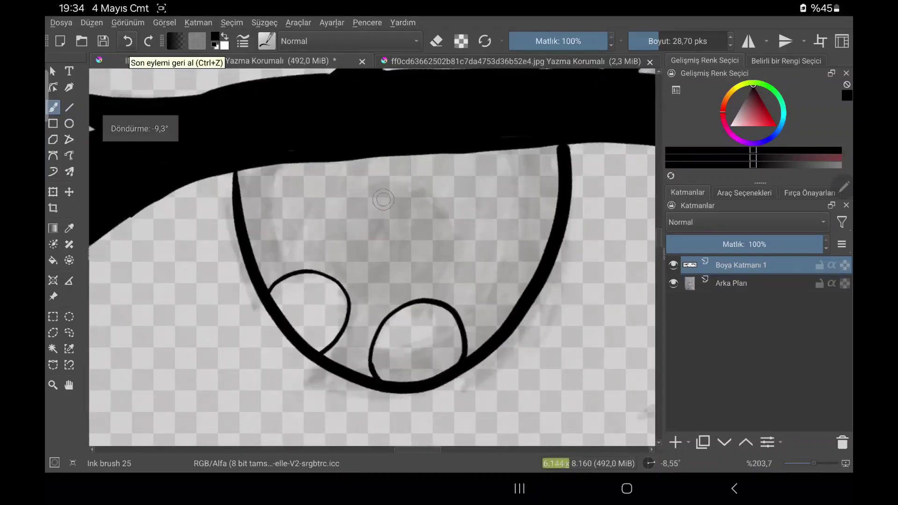
pyautogui.moveTo(307, 238); pyautogui.dragTo(419, 295)
pyautogui.hotkey('ctrl', 'z')
pyautogui.moveTo(296, 216); pyautogui.dragTo(426, 357)
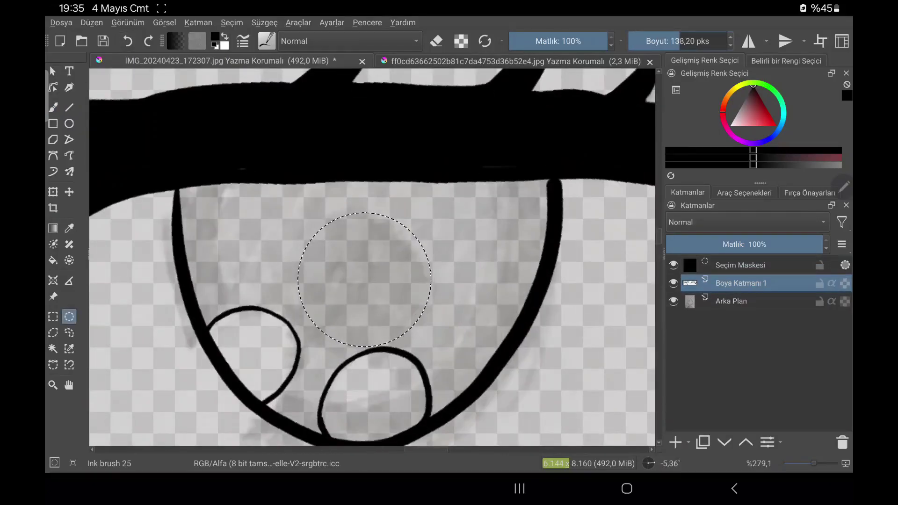
pyautogui.hotkey('shift', 'BackSpace')
pyautogui.scroll(-5, 337, 258)
pyautogui.scroll(5, 337, 258)
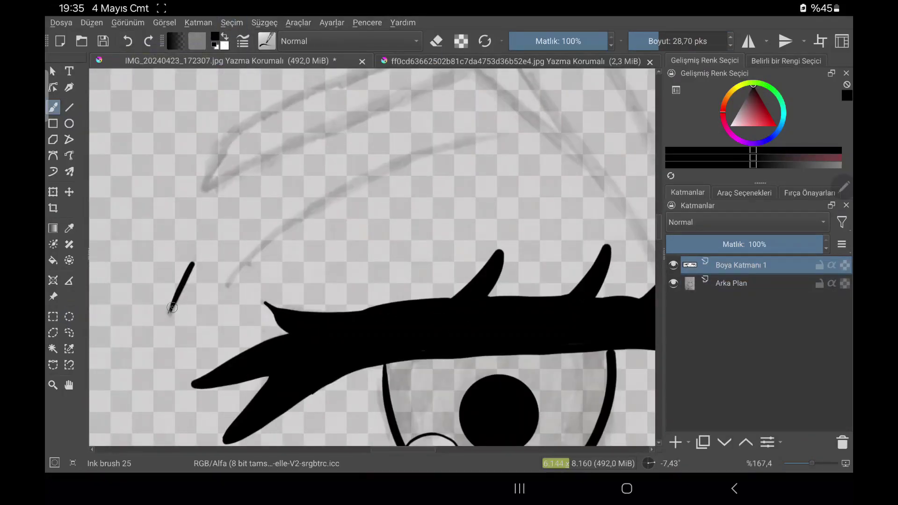
# Step: Ink an eyebrow arc above the right eye, undoing the unwanted extra strokes
pyautogui.scroll(-5, 337, 257)
pyautogui.moveTo(326, 245); pyautogui.dragTo(411, 213)
pyautogui.scroll(4, 411, 212)
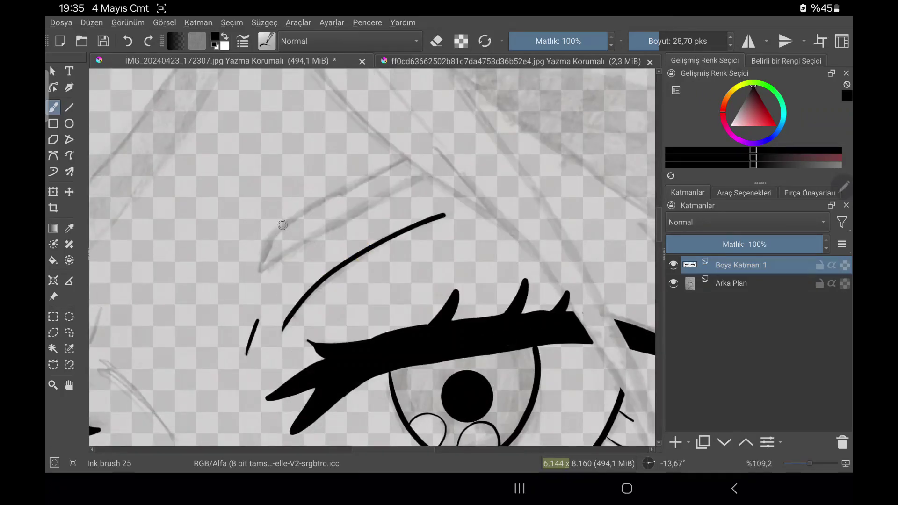
pyautogui.moveTo(407, 160); pyautogui.dragTo(436, 178)
pyautogui.click(436, 40)
pyautogui.scroll(-5, 372, 258)
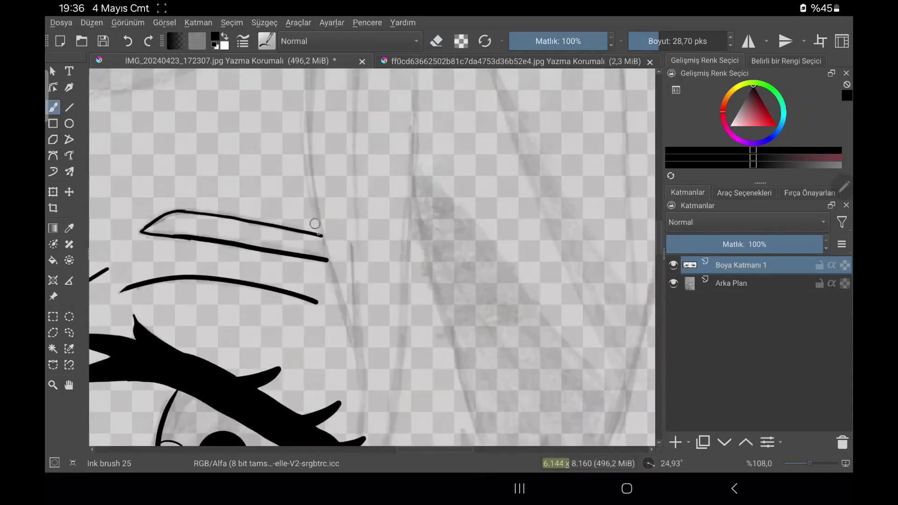
pyautogui.click(128, 41)
pyautogui.scroll(3, 352, 245)
pyautogui.scroll(2, 352, 245)
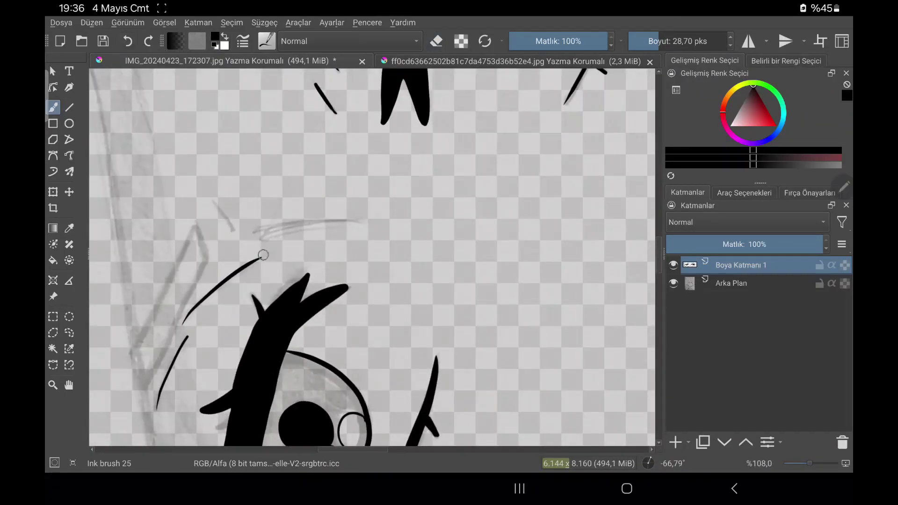
pyautogui.scroll(-3, 263, 255)
# Step: Ink short strokes for the mouth, then add a new paint layer for the hair
pyautogui.rightClick(401, 291)
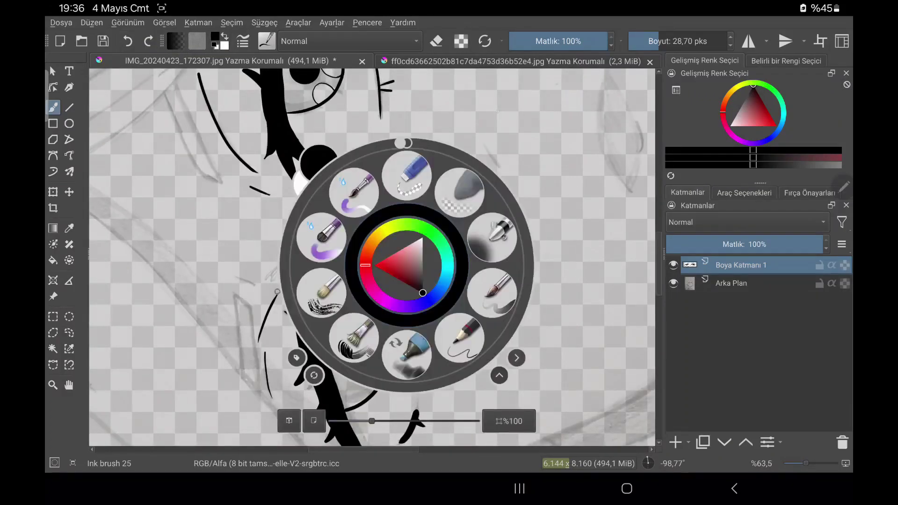
pyautogui.moveTo(295, 269); pyautogui.dragTo(330, 236)
pyautogui.scroll(3, 330, 236)
pyautogui.press('e')
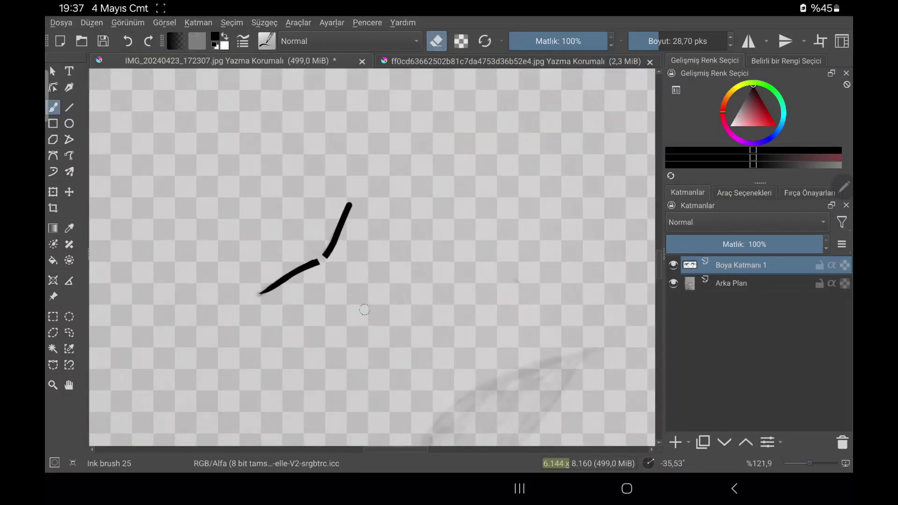
pyautogui.scroll(-5, 384, 261)
pyautogui.rightClick(384, 260)
pyautogui.press('e')
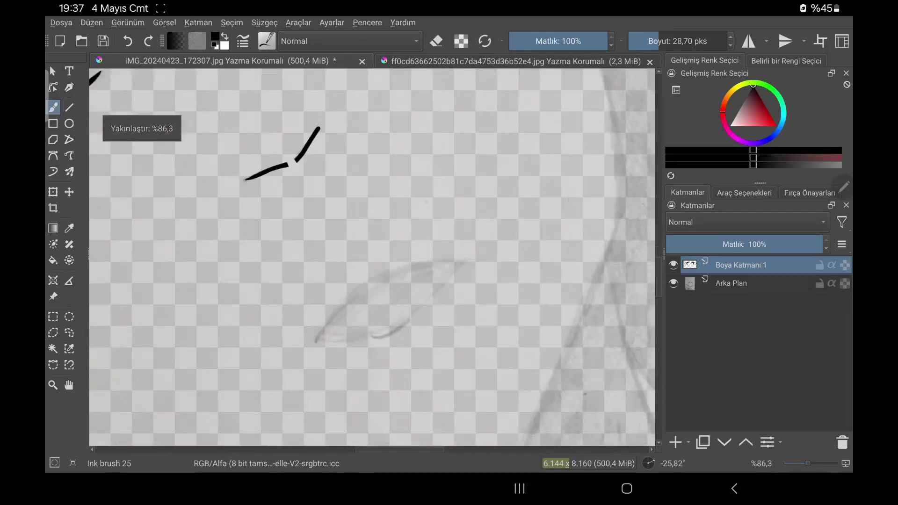
pyautogui.moveTo(379, 281); pyautogui.dragTo(449, 262)
pyautogui.moveTo(372, 334); pyautogui.dragTo(409, 314)
pyautogui.scroll(-3, 349, 294)
pyautogui.press('Insert')
pyautogui.scroll(3, 349, 294)
# Step: Ink two long hair strands on the new layer, rotating the canvas to a comfortable angle
pyautogui.moveTo(277, 71); pyautogui.dragTo(205, 194)
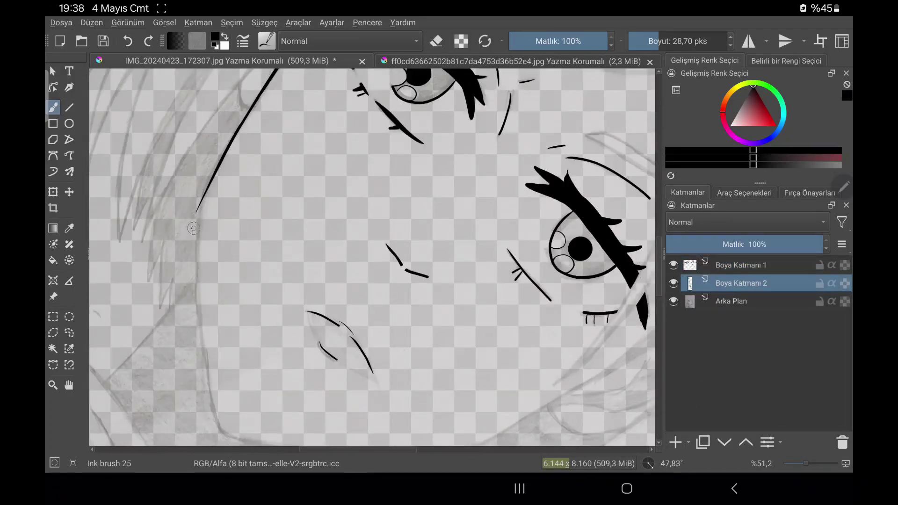
pyautogui.scroll(2, 211, 180)
pyautogui.moveTo(217, 70); pyautogui.dragTo(195, 310)
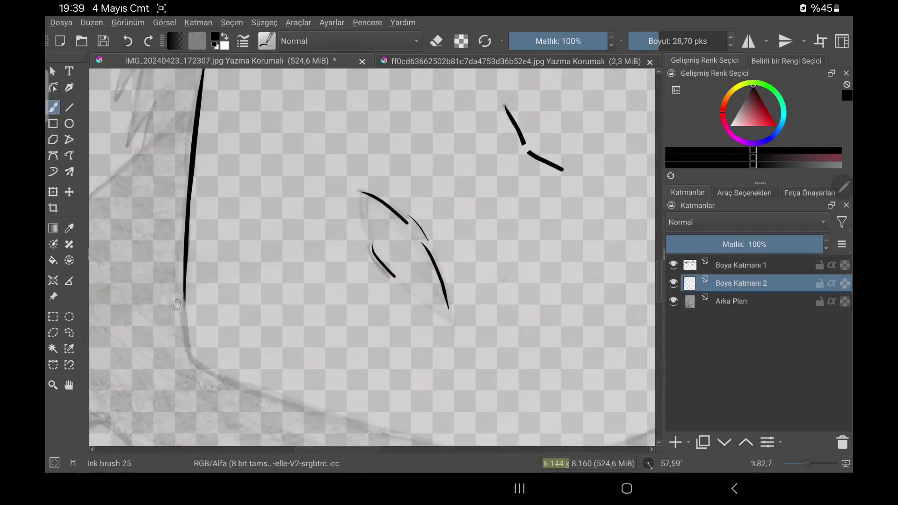
pyautogui.moveTo(193, 306); pyautogui.dragTo(253, 192)
pyautogui.moveTo(242, 251)
pyautogui.mouseDown()
pyautogui.moveTo(216, 212)
pyautogui.moveTo(246, 251)
pyautogui.moveTo(217, 358)
pyautogui.mouseUp()
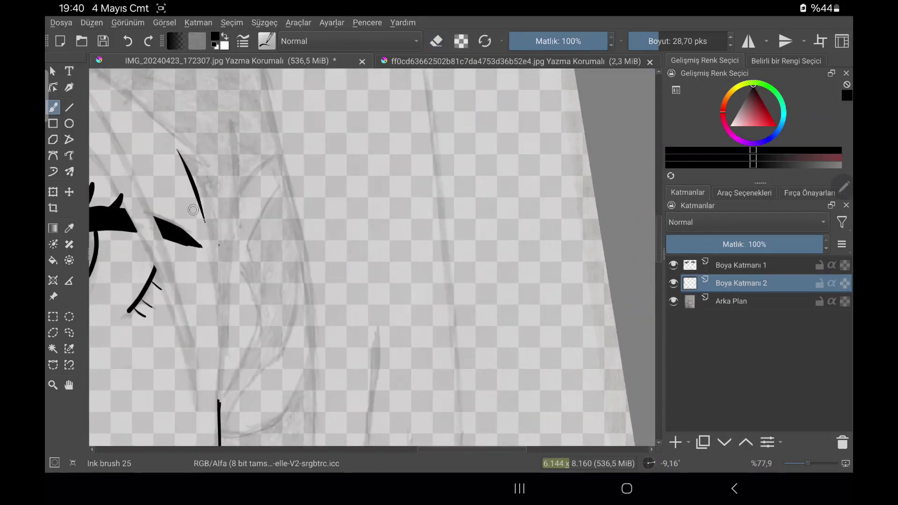
# Step: Add a thin kinked hair strand down the sketch, then show brush smoothing settings and reset rotation
pyautogui.moveTo(231, 114)
pyautogui.mouseDown()
pyautogui.moveTo(225, 371)
pyautogui.moveTo(274, 291)
pyautogui.moveTo(228, 204)
pyautogui.mouseUp()
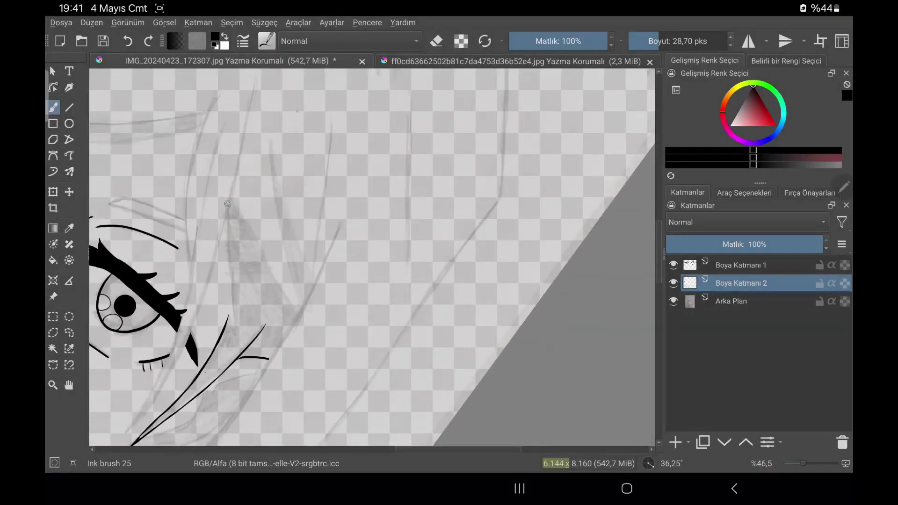
pyautogui.moveTo(223, 264); pyautogui.dragTo(220, 226)
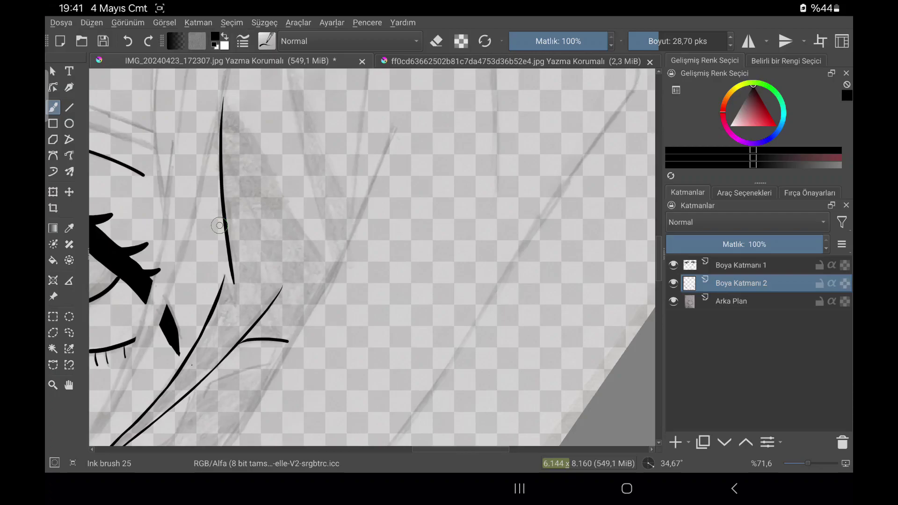
pyautogui.moveTo(234, 276); pyautogui.dragTo(230, 308)
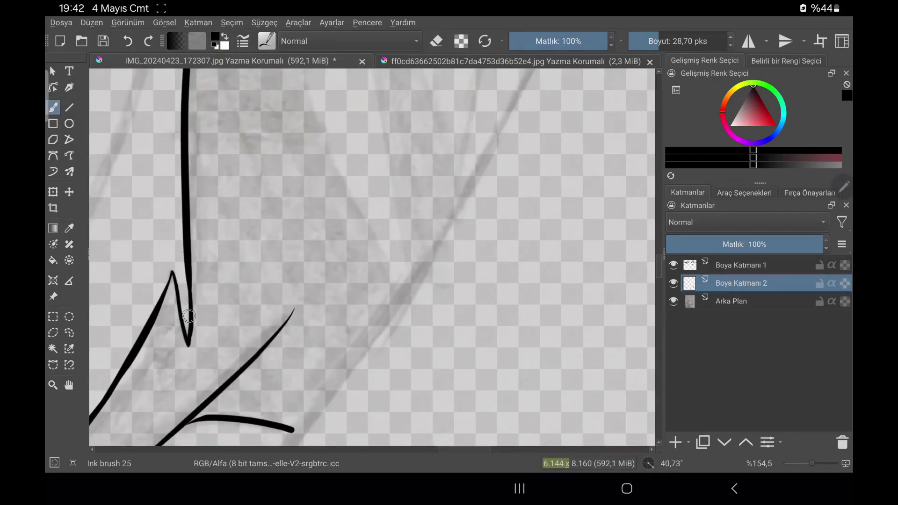
pyautogui.moveTo(220, 225); pyautogui.dragTo(252, 346)
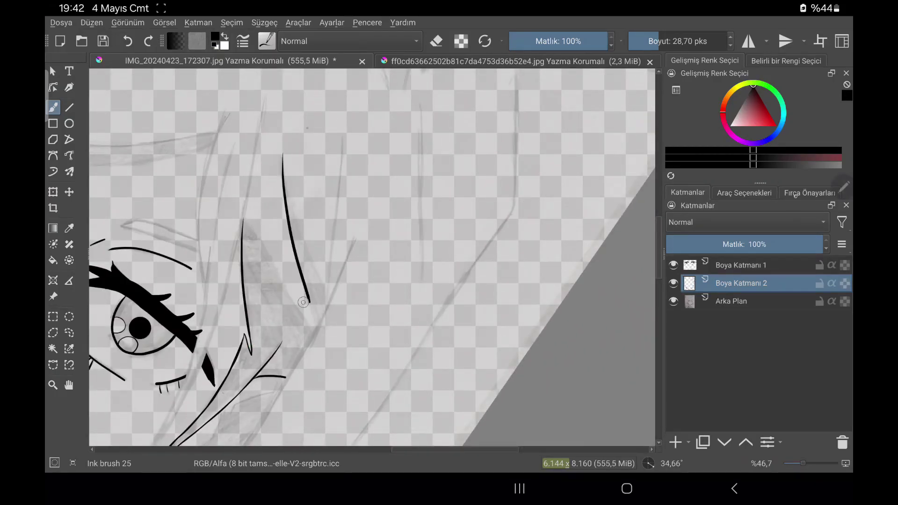
pyautogui.click(745, 193)
pyautogui.press('5')
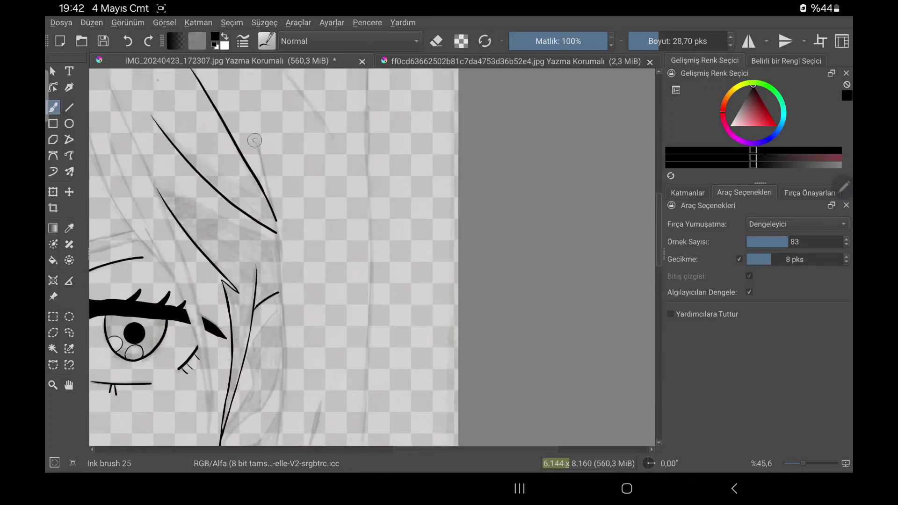
# Step: Ink hair strands down the hair line, two of them meeting in a pointed tip
pyautogui.moveTo(299, 189)
pyautogui.mouseDown()
pyautogui.moveTo(283, 295)
pyautogui.moveTo(334, 339)
pyautogui.mouseUp()
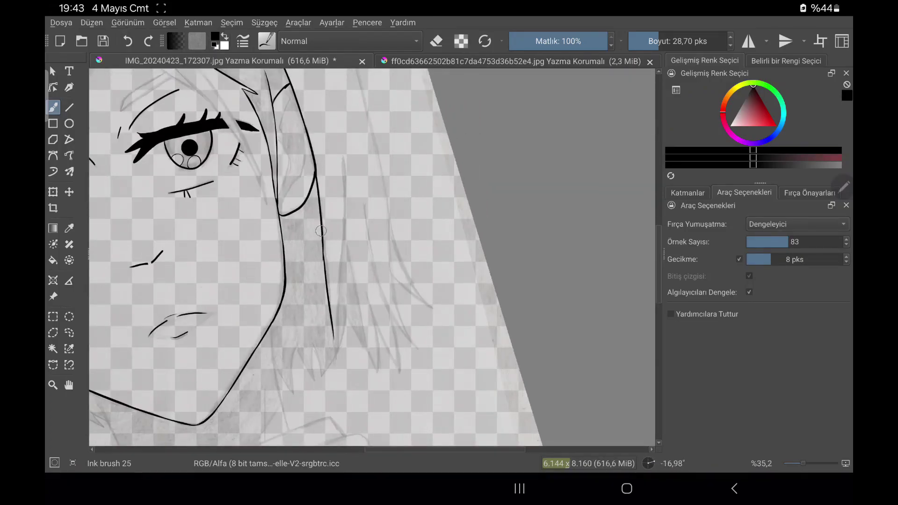
pyautogui.moveTo(321, 230); pyautogui.dragTo(333, 360)
pyautogui.scroll(-2, 288, 341)
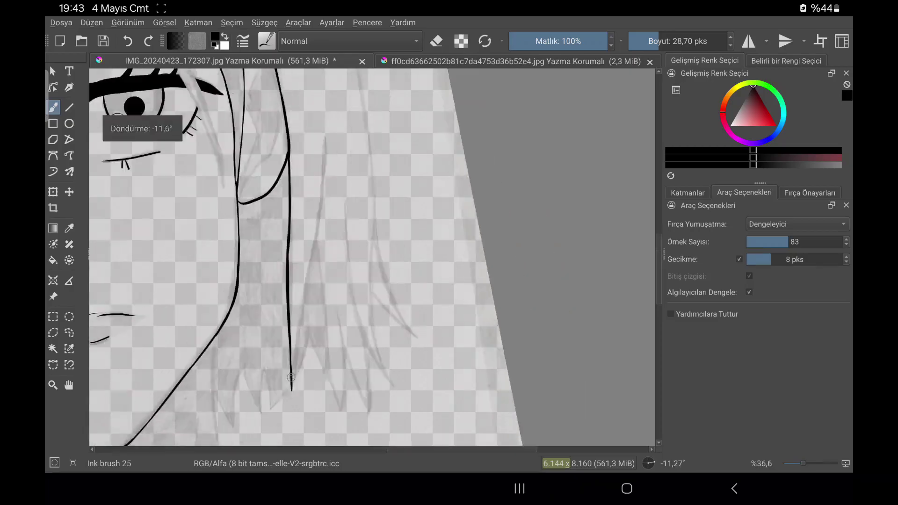
pyautogui.moveTo(325, 136); pyautogui.dragTo(295, 381)
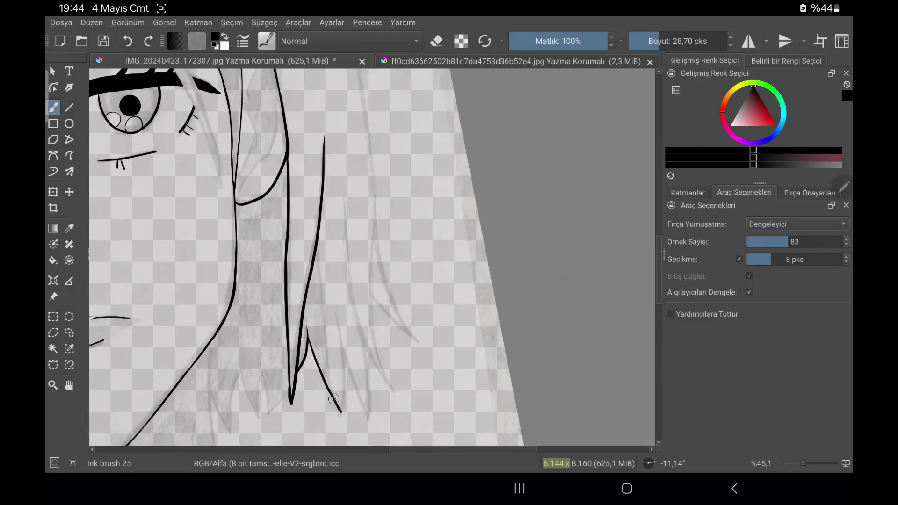
pyautogui.moveTo(345, 196); pyautogui.dragTo(380, 385)
pyautogui.moveTo(373, 175); pyautogui.dragTo(400, 398)
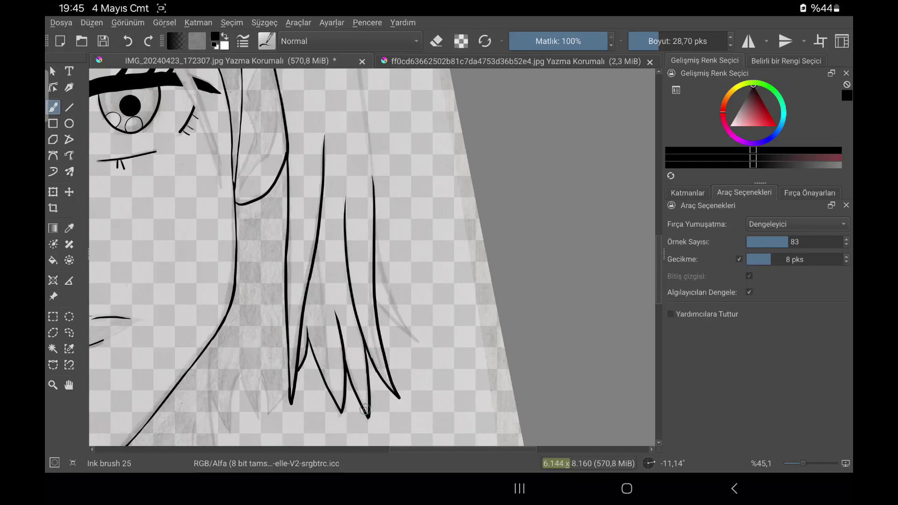
pyautogui.scroll(-2, 391, 304)
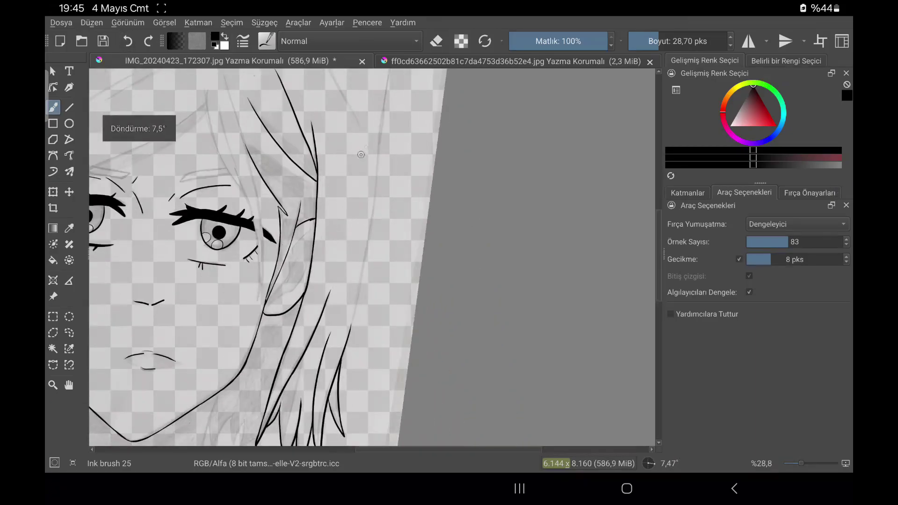
# Step: Ink strands over the head sketch, replacing a bad curved stroke with a joining segment
pyautogui.moveTo(382, 124); pyautogui.dragTo(368, 236)
pyautogui.scroll(1, 354, 282)
pyautogui.moveTo(262, 201); pyautogui.dragTo(333, 320)
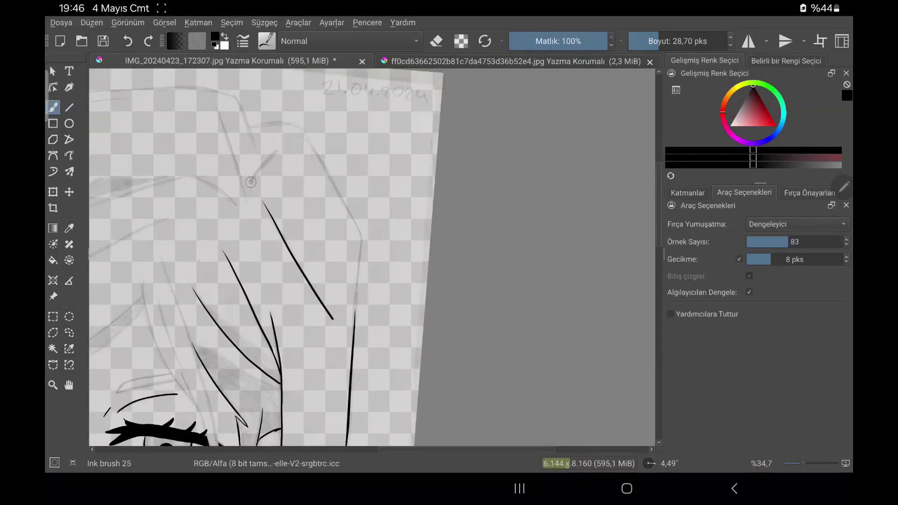
pyautogui.hotkey('ctrl', 'z')
pyautogui.scroll(1, 311, 224)
pyautogui.moveTo(293, 193); pyautogui.dragTo(311, 223)
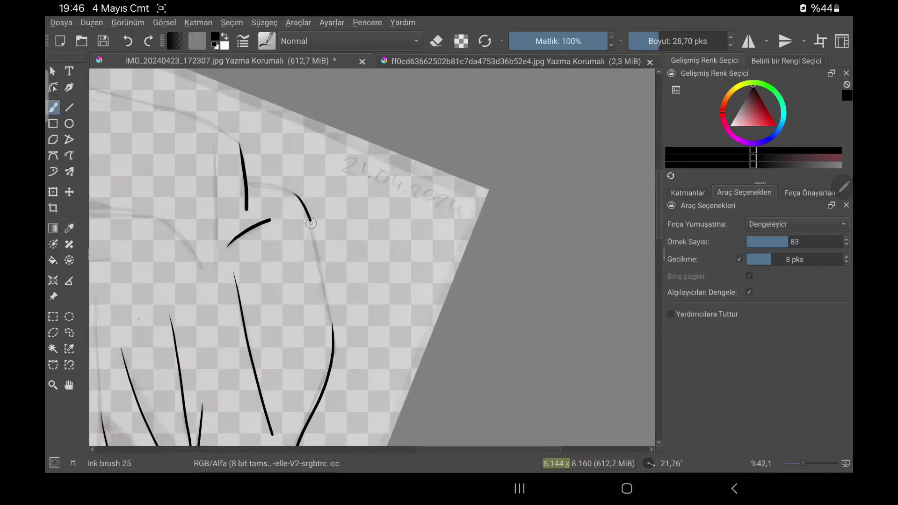
pyautogui.moveTo(318, 259)
pyautogui.mouseDown()
pyautogui.moveTo(370, 247)
pyautogui.moveTo(196, 390)
pyautogui.mouseUp()
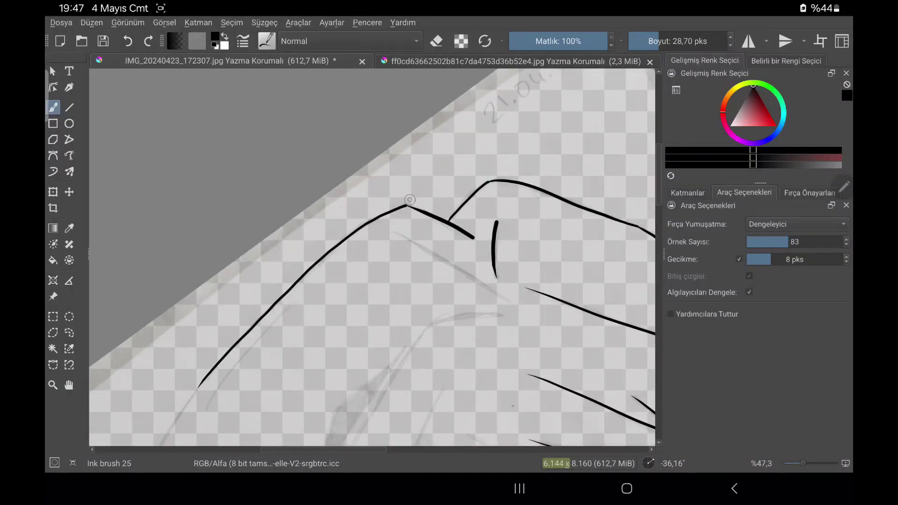
# Step: Ink the outline along the top of the head and more strands toward the left side
pyautogui.moveTo(410, 200); pyautogui.dragTo(328, 234)
pyautogui.moveTo(421, 117); pyautogui.dragTo(470, 162)
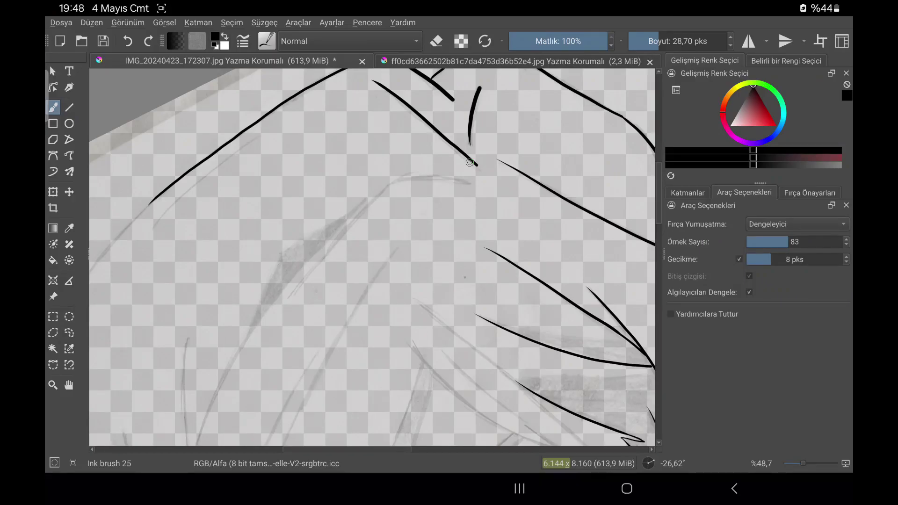
pyautogui.moveTo(470, 163); pyautogui.dragTo(328, 234)
pyautogui.moveTo(318, 115)
pyautogui.mouseDown()
pyautogui.moveTo(241, 254)
pyautogui.moveTo(206, 217)
pyautogui.mouseUp()
pyautogui.moveTo(202, 249); pyautogui.dragTo(243, 211)
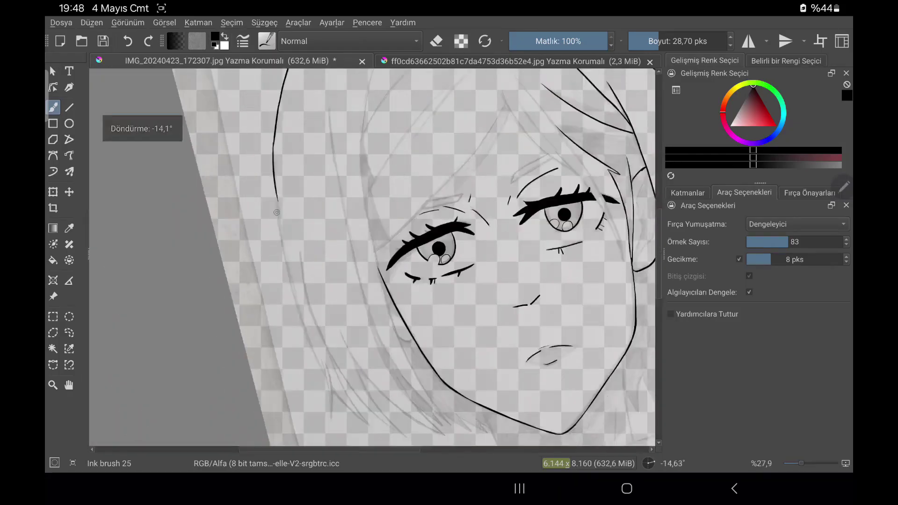
pyautogui.moveTo(266, 171); pyautogui.dragTo(316, 347)
# Step: Ink long hair strands down the left side of the face, redrawing one more cleanly
pyautogui.moveTo(262, 200); pyautogui.dragTo(248, 237)
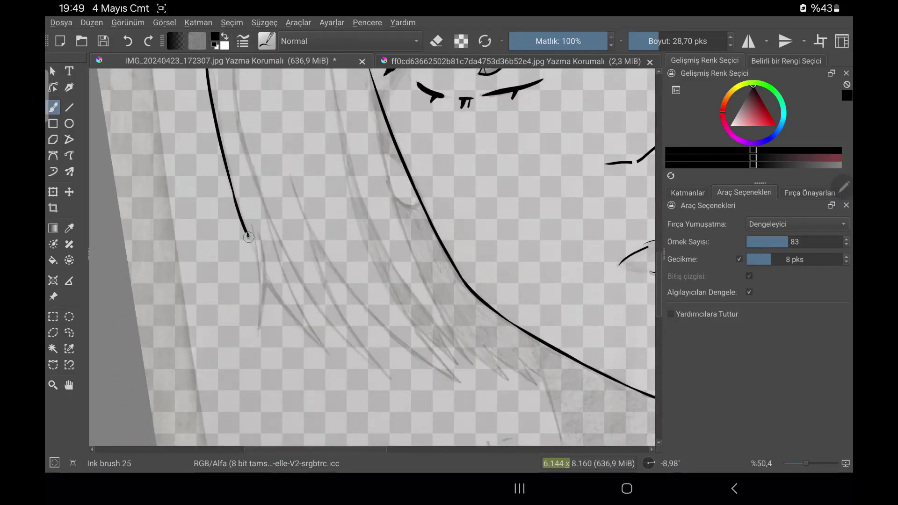
pyautogui.moveTo(258, 273); pyautogui.dragTo(170, 227)
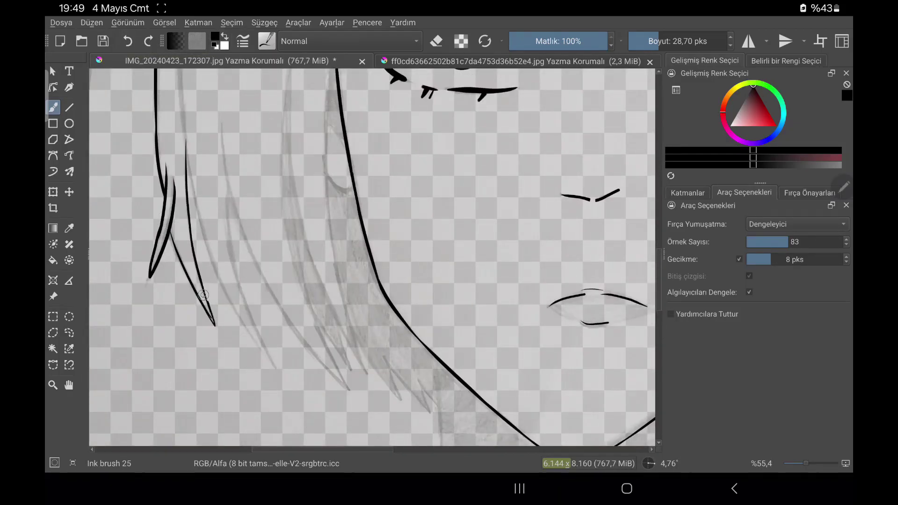
pyautogui.moveTo(203, 295)
pyautogui.mouseDown()
pyautogui.moveTo(237, 168)
pyautogui.moveTo(267, 299)
pyautogui.mouseUp()
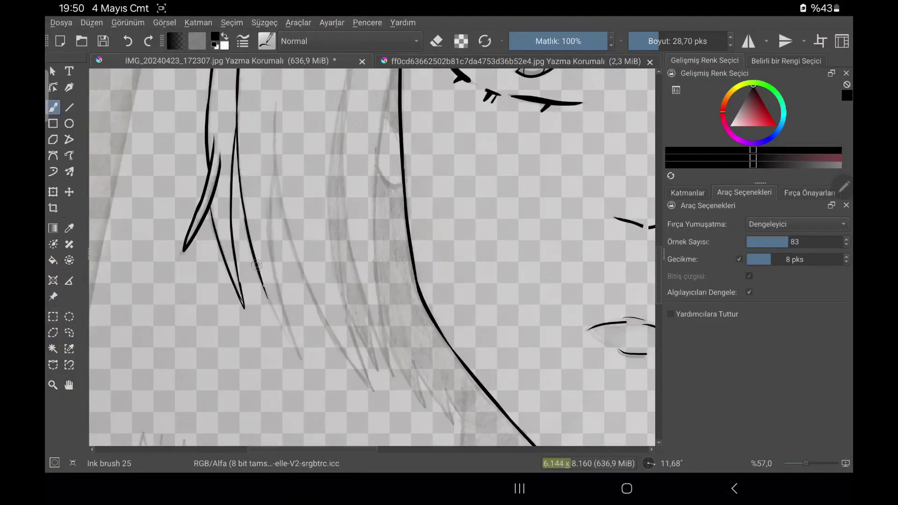
pyautogui.click(127, 41)
pyautogui.moveTo(331, 337); pyautogui.dragTo(308, 288)
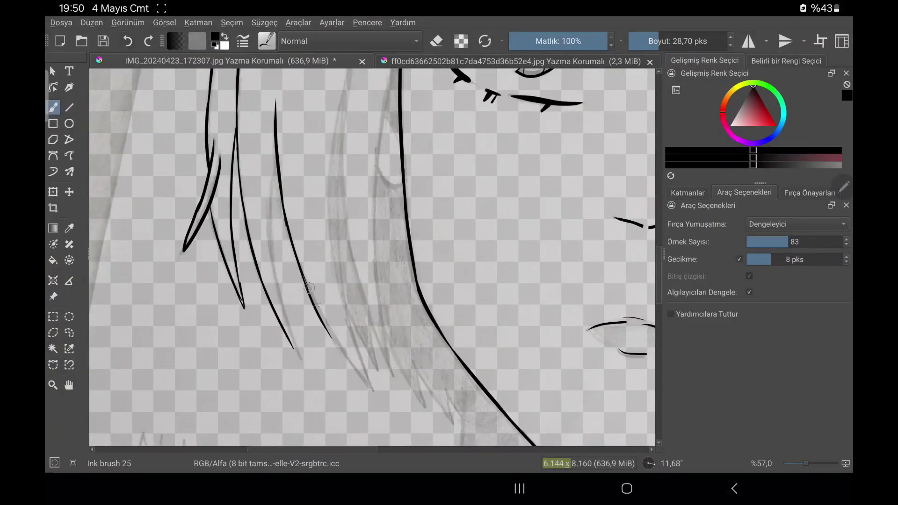
pyautogui.moveTo(319, 108); pyautogui.dragTo(301, 196)
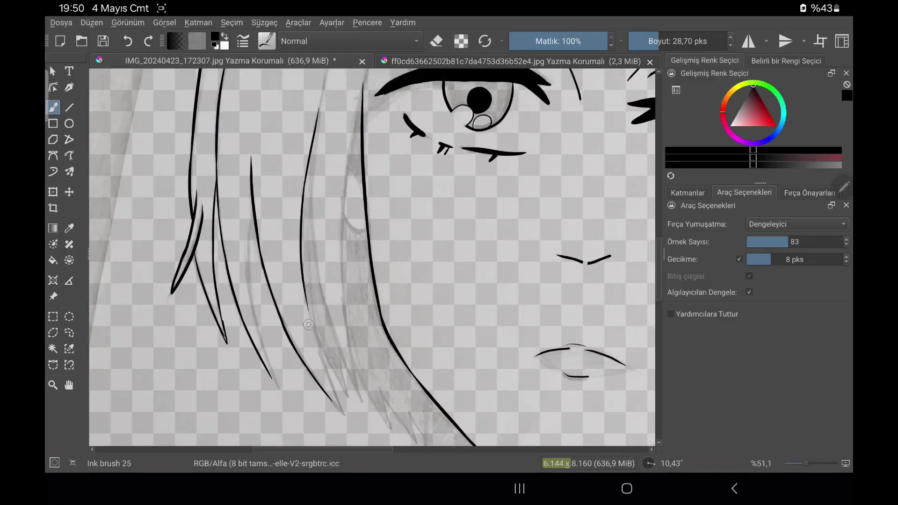
pyautogui.press('e')
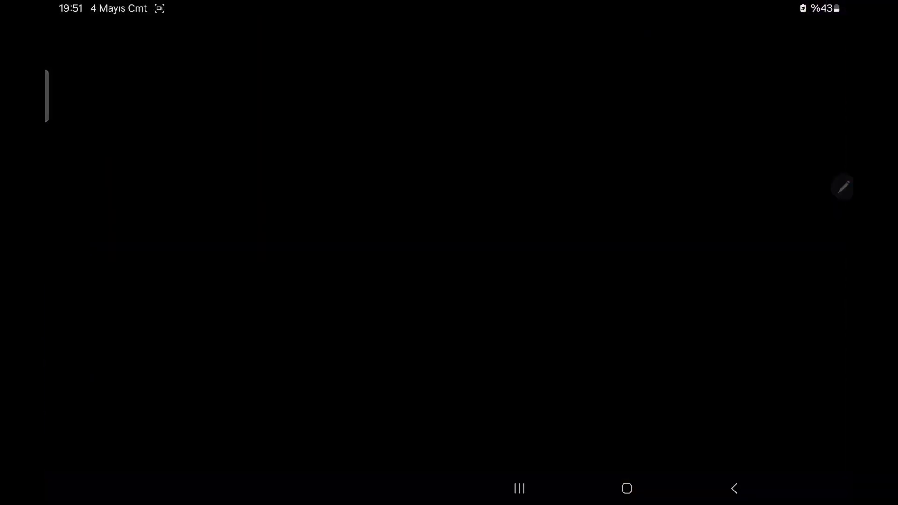
# Step: Open the coloured reference image of the orange-haired character in dark school uniform
pyautogui.scroll(-5, 440, 201)
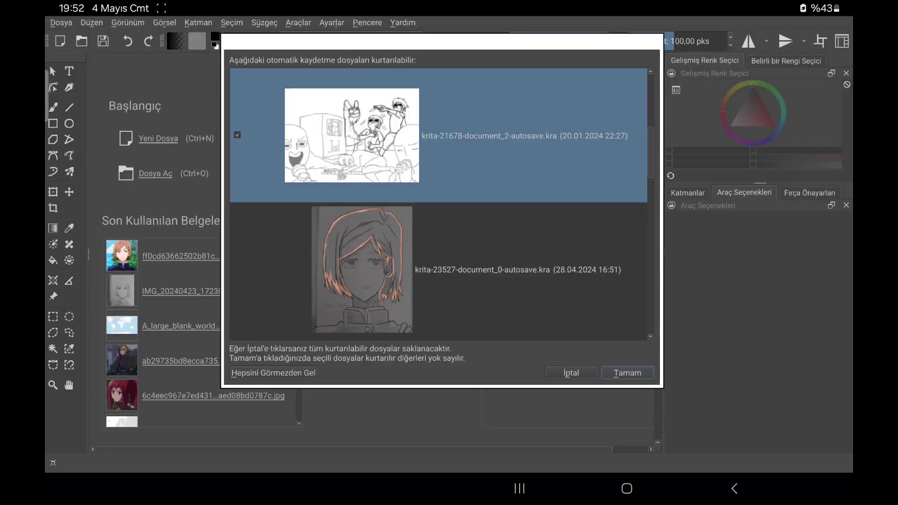
pyautogui.scroll(-3, 440, 201)
pyautogui.scroll(-2, 440, 201)
pyautogui.scroll(-2, 440, 201)
pyautogui.scroll(-2, 439, 201)
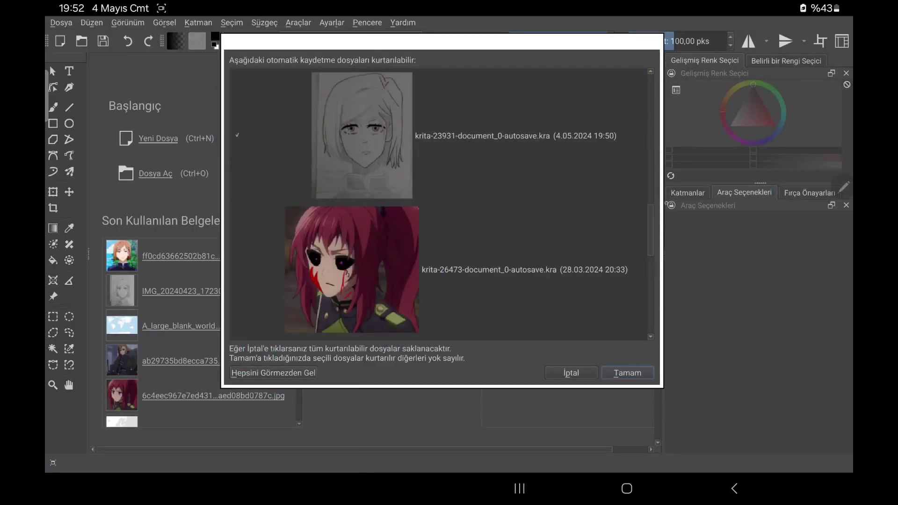
pyautogui.scroll(2, 440, 201)
pyautogui.scroll(3, 440, 201)
pyautogui.click(627, 373)
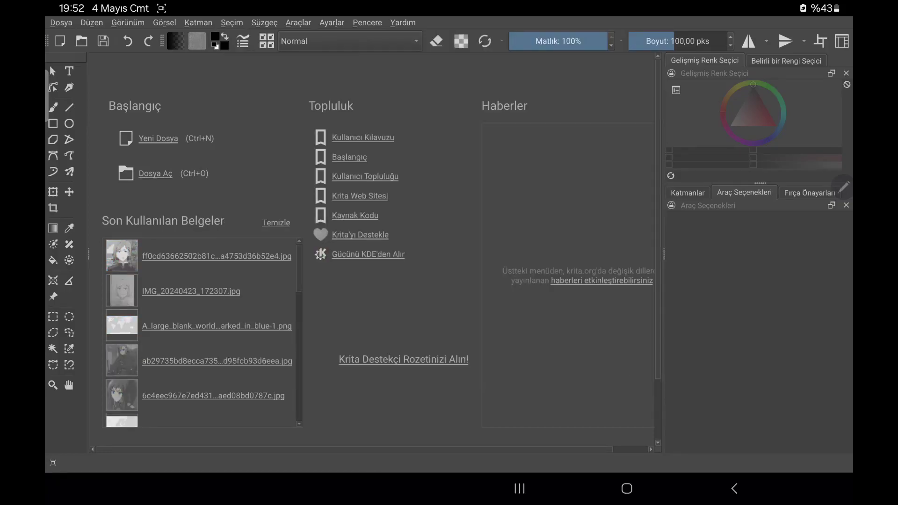
pyautogui.scroll(5, 374, 234)
pyautogui.scroll(3, 275, 214)
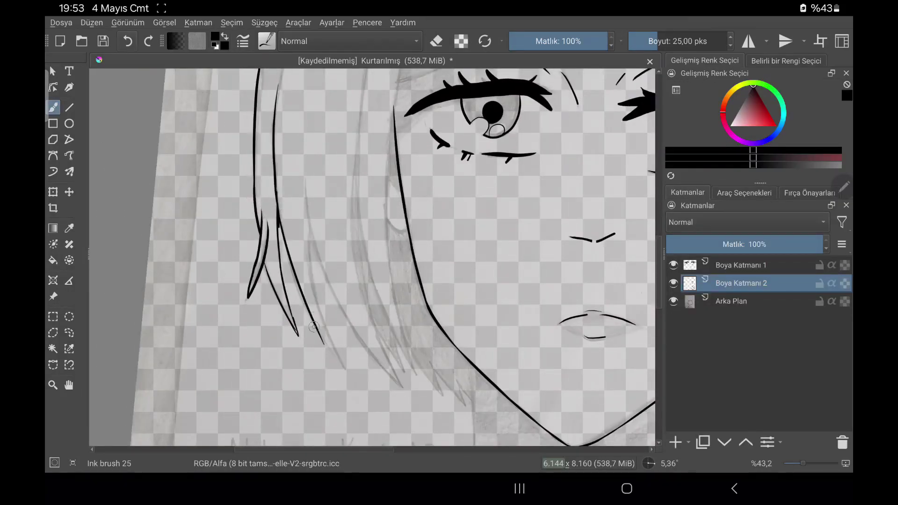
pyautogui.scroll(2, 327, 345)
pyautogui.scroll(-5, 273, 252)
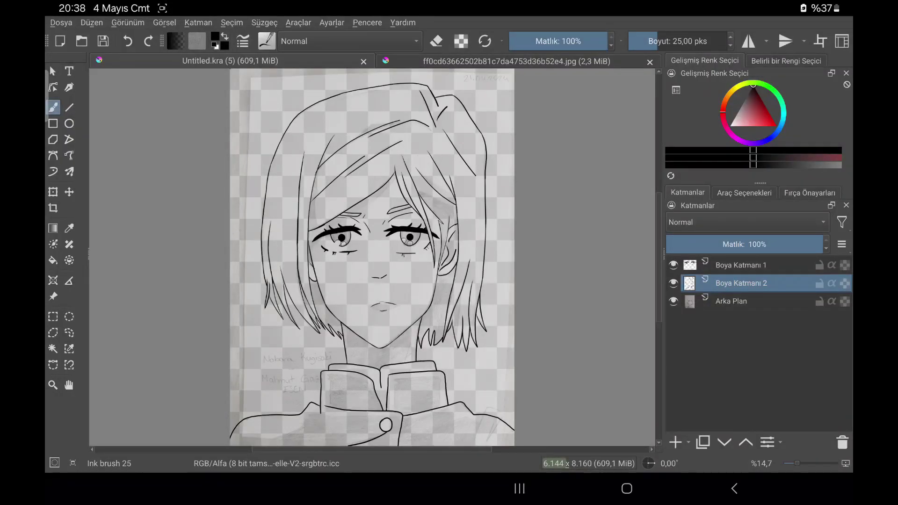
pyautogui.scroll(5, 365, 327)
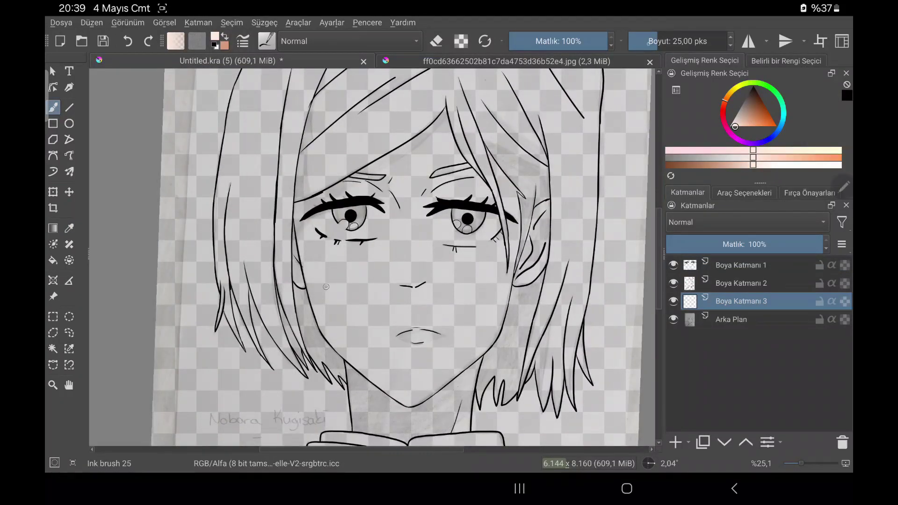
# Step: Back in the drawing, paint pale pink skin over the neck below the chin
pyautogui.click(679, 41)
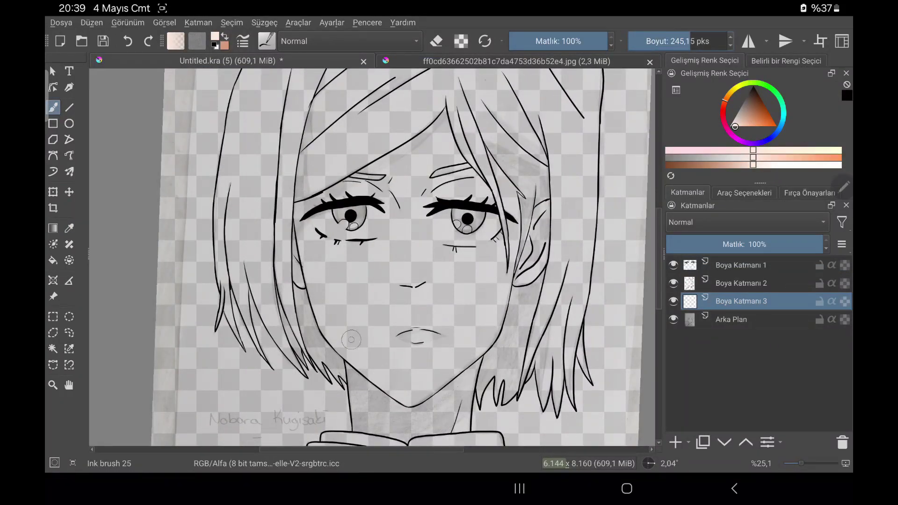
pyautogui.moveTo(356, 304); pyautogui.dragTo(351, 403)
pyautogui.scroll(5, 356, 327)
pyautogui.moveTo(327, 262); pyautogui.dragTo(304, 332)
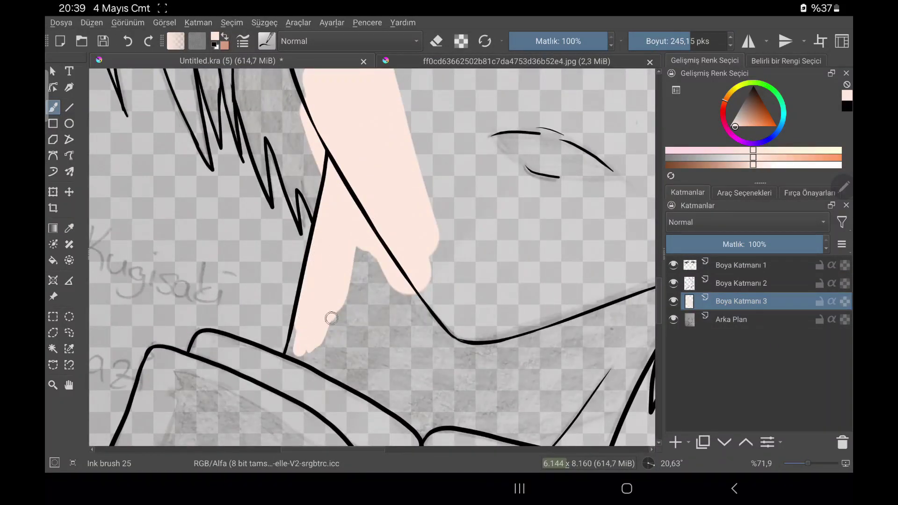
pyautogui.moveTo(360, 352)
pyautogui.mouseDown()
pyautogui.moveTo(300, 355)
pyautogui.moveTo(374, 375)
pyautogui.moveTo(371, 260)
pyautogui.mouseUp()
pyautogui.scroll(3, 356, 328)
pyautogui.scroll(-2, 382, 281)
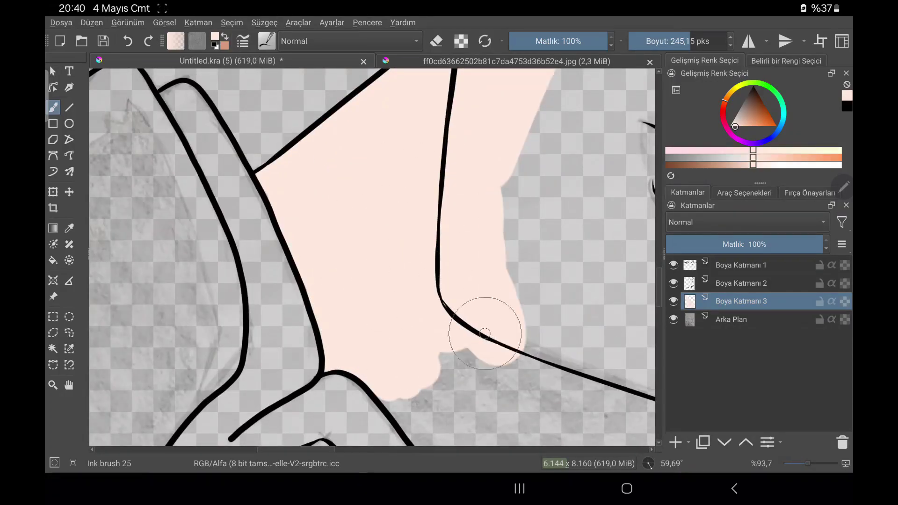
pyautogui.moveTo(370, 196); pyautogui.dragTo(317, 268)
pyautogui.scroll(-1, 314, 251)
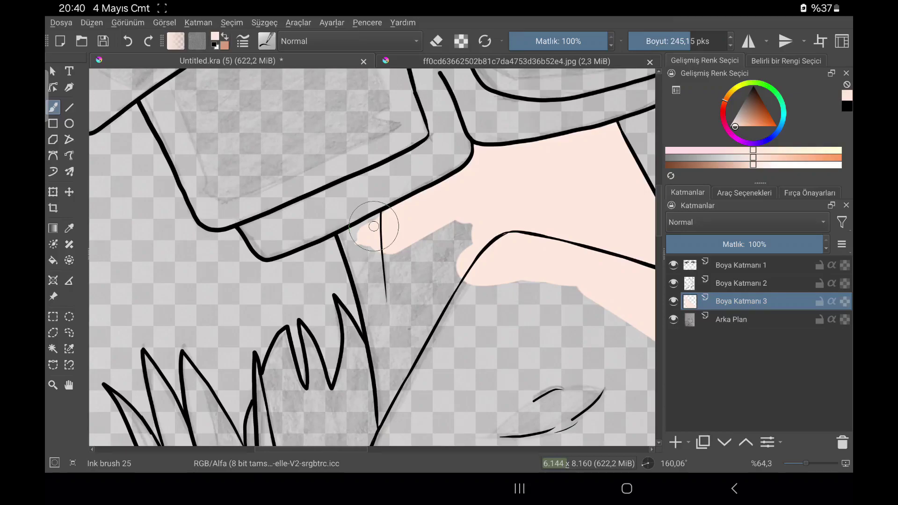
pyautogui.scroll(3, 374, 226)
# Step: Fill skin up to the neck line and along the jaw and cheek edge
pyautogui.moveTo(323, 285)
pyautogui.mouseDown()
pyautogui.moveTo(360, 317)
pyautogui.moveTo(483, 329)
pyautogui.moveTo(506, 233)
pyautogui.mouseUp()
pyautogui.scroll(-3, 507, 233)
pyautogui.moveTo(470, 209); pyautogui.dragTo(365, 394)
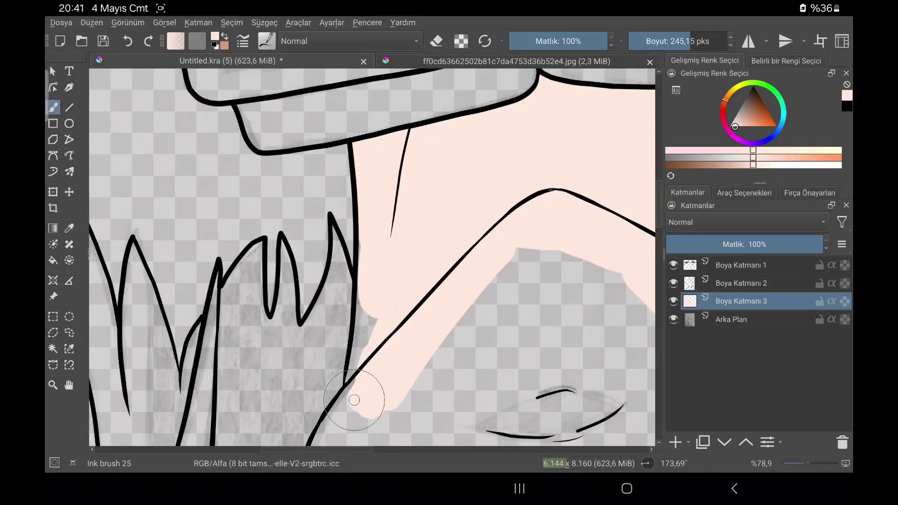
pyautogui.moveTo(362, 357); pyautogui.dragTo(359, 373)
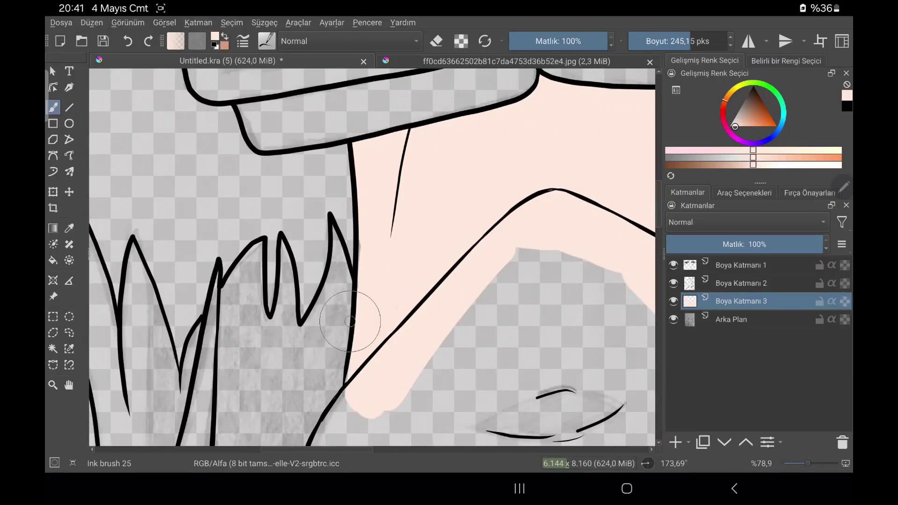
pyautogui.scroll(-3, 609, 149)
pyautogui.moveTo(435, 220)
pyautogui.mouseDown()
pyautogui.moveTo(371, 381)
pyautogui.moveTo(377, 235)
pyautogui.moveTo(339, 331)
pyautogui.mouseUp()
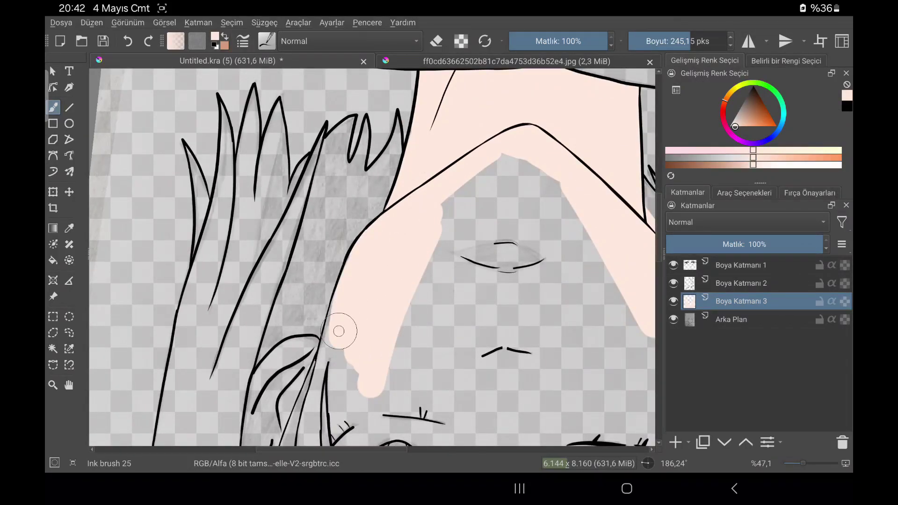
pyautogui.scroll(2, 339, 331)
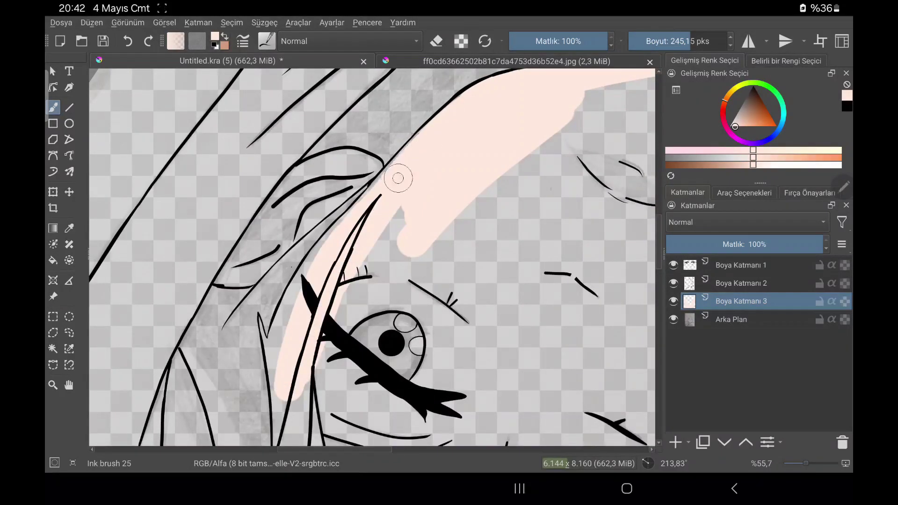
# Step: Paint skin colour around the eye, brow and across the forehead
pyautogui.moveTo(401, 170); pyautogui.dragTo(353, 395)
pyautogui.scroll(-1, 353, 395)
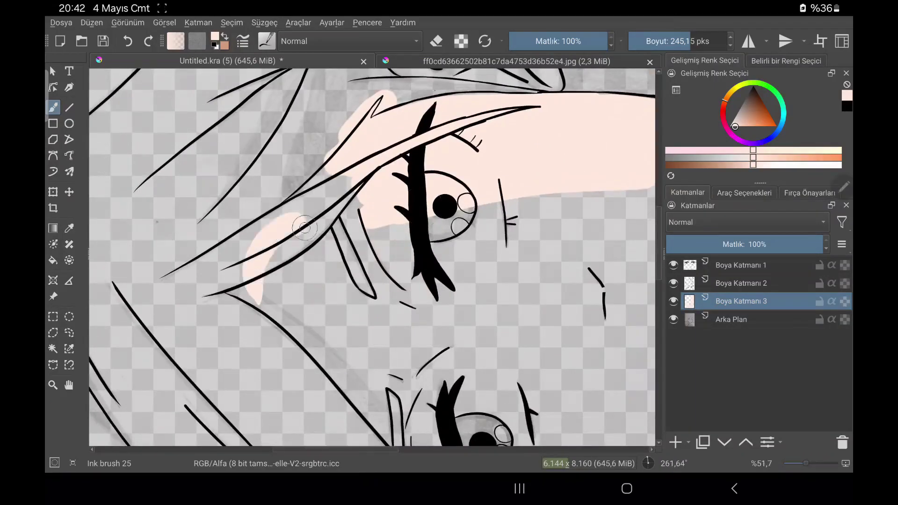
pyautogui.moveTo(355, 163); pyautogui.dragTo(253, 393)
pyautogui.moveTo(300, 421)
pyautogui.mouseDown()
pyautogui.moveTo(425, 198)
pyautogui.moveTo(496, 356)
pyautogui.mouseUp()
pyautogui.scroll(-3, 496, 355)
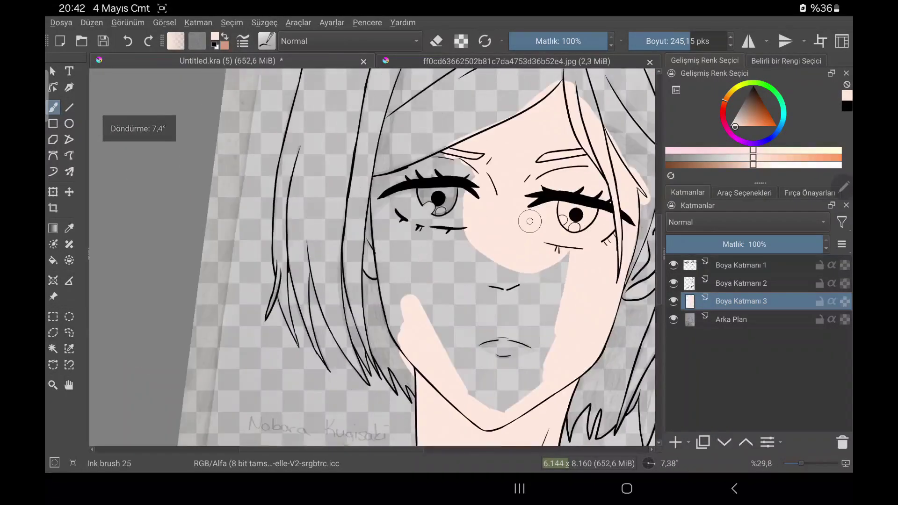
# Step: Cover the remaining bare patches around the left eye, cheeks, nose and chin
pyautogui.moveTo(403, 346)
pyautogui.mouseDown()
pyautogui.moveTo(472, 185)
pyautogui.moveTo(421, 287)
pyautogui.mouseUp()
pyautogui.moveTo(449, 196); pyautogui.dragTo(389, 262)
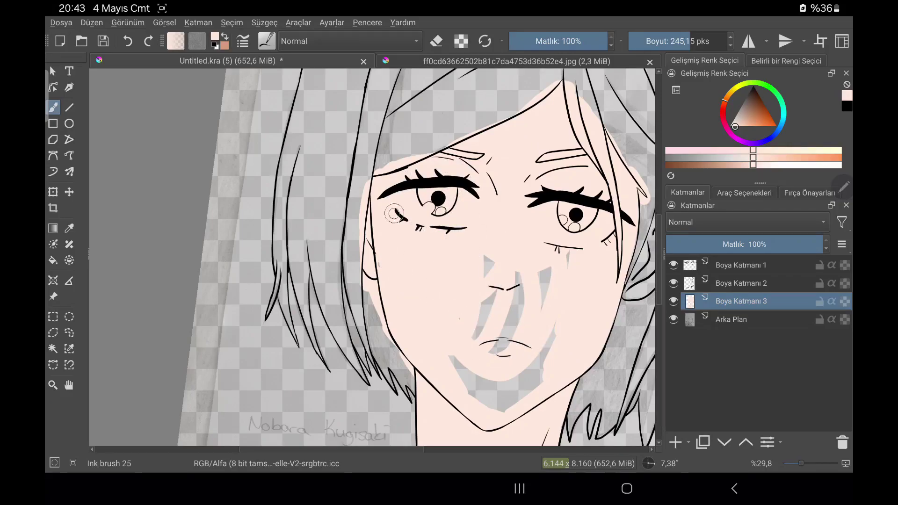
pyautogui.moveTo(468, 393); pyautogui.dragTo(482, 327)
pyautogui.moveTo(489, 267); pyautogui.dragTo(561, 296)
pyautogui.moveTo(405, 380)
pyautogui.mouseDown()
pyautogui.moveTo(249, 433)
pyautogui.moveTo(529, 205)
pyautogui.moveTo(546, 293)
pyautogui.mouseUp()
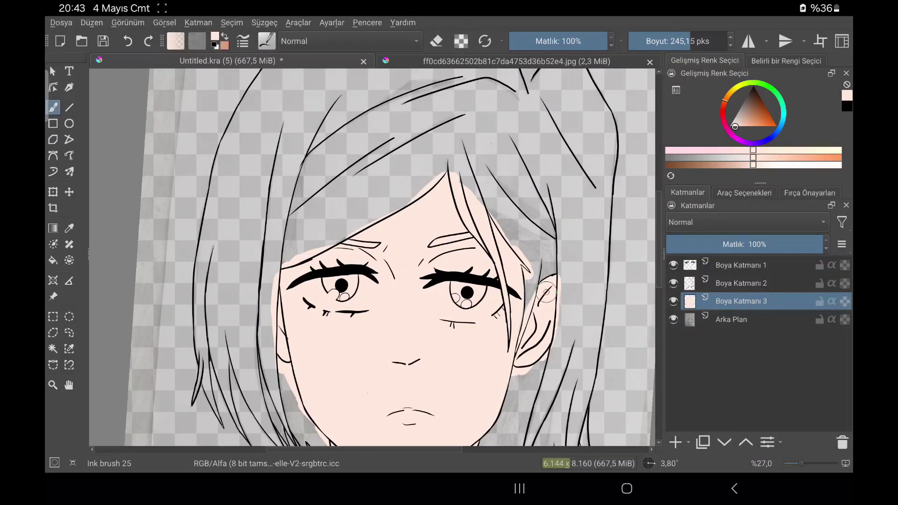
pyautogui.moveTo(546, 292); pyautogui.dragTo(514, 274)
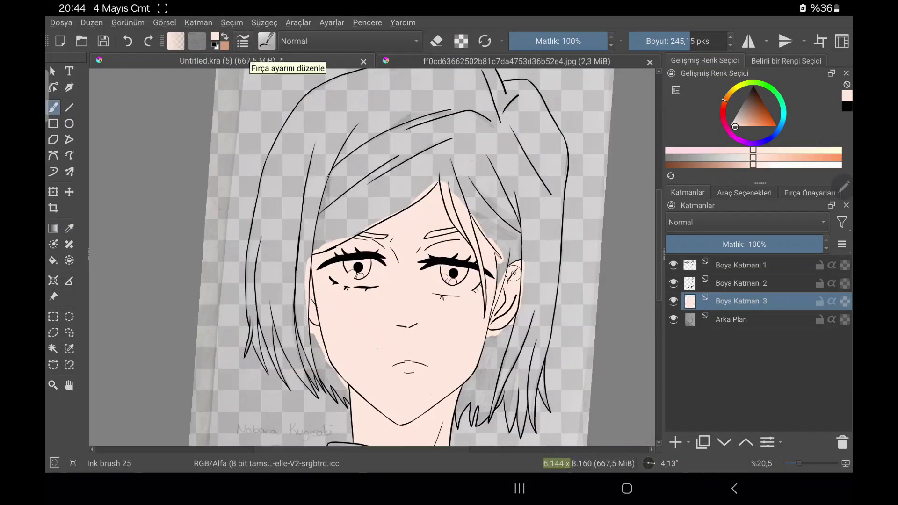
# Step: On a new layer, pick a darker tone and paint along the hair's left edge
pyautogui.click(676, 442)
pyautogui.click(750, 120)
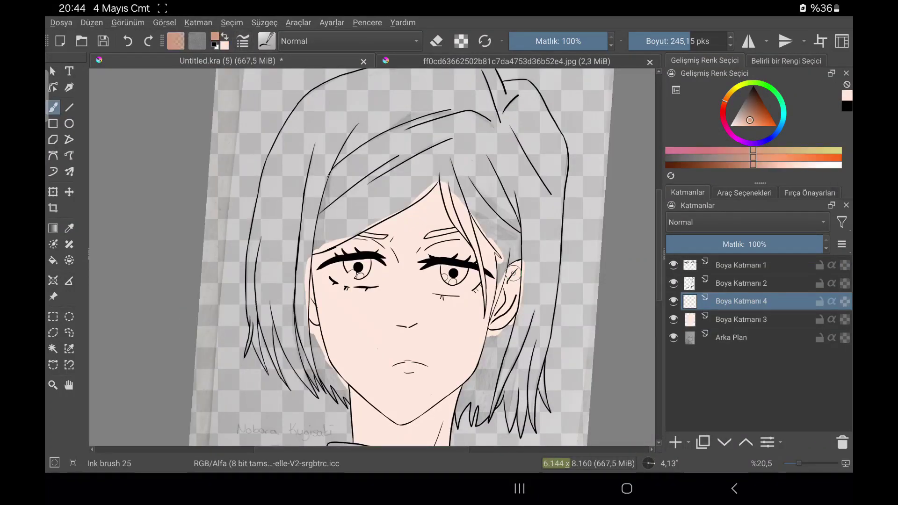
pyautogui.moveTo(323, 164); pyautogui.dragTo(280, 300)
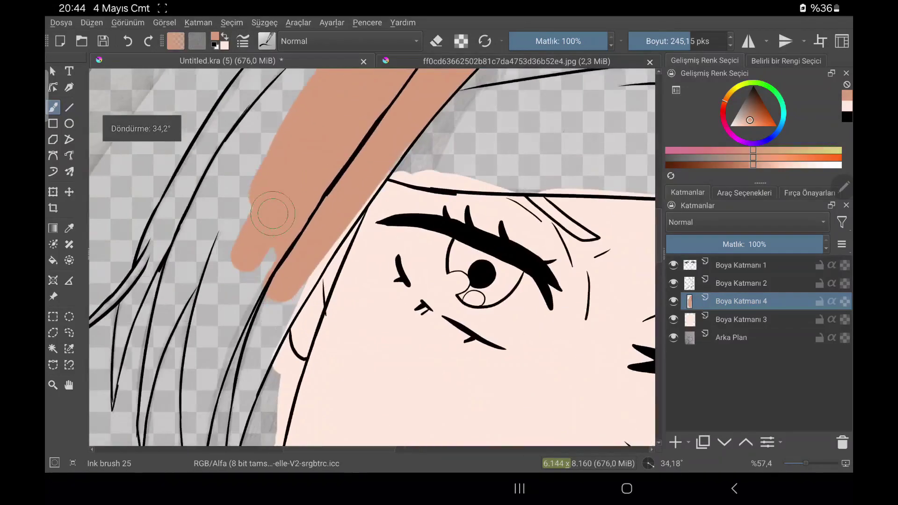
pyautogui.moveTo(309, 252)
pyautogui.mouseDown()
pyautogui.moveTo(262, 361)
pyautogui.moveTo(301, 290)
pyautogui.mouseUp()
pyautogui.hotkey('ctrl', 'z')
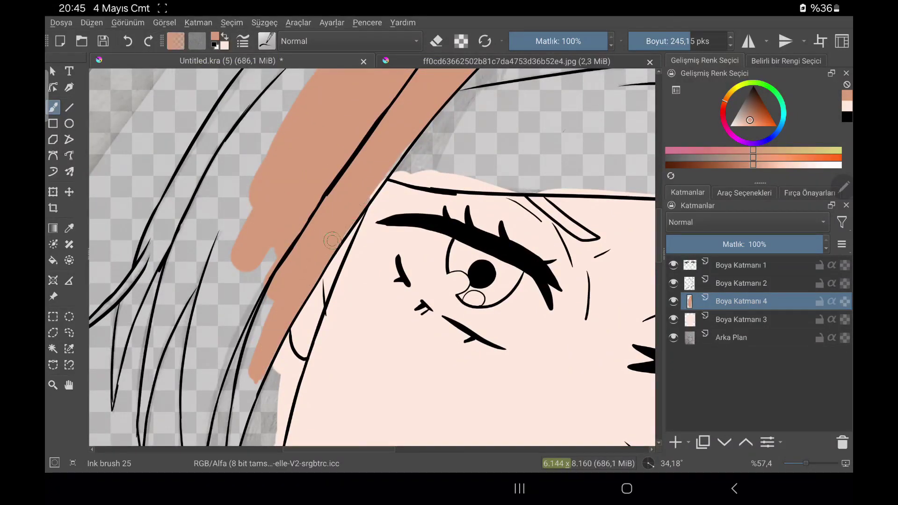
# Step: Paint the darker tone beside the eyelid, along the face outline and hairline
pyautogui.moveTo(325, 323); pyautogui.dragTo(339, 273)
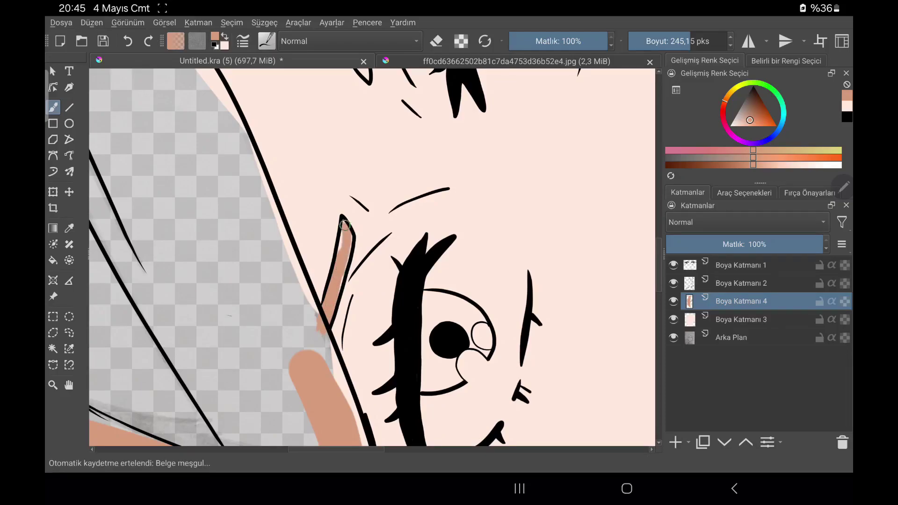
pyautogui.moveTo(345, 225); pyautogui.dragTo(328, 323)
pyautogui.moveTo(271, 404)
pyautogui.mouseDown()
pyautogui.moveTo(393, 238)
pyautogui.moveTo(444, 150)
pyautogui.mouseUp()
pyautogui.moveTo(281, 356); pyautogui.dragTo(359, 248)
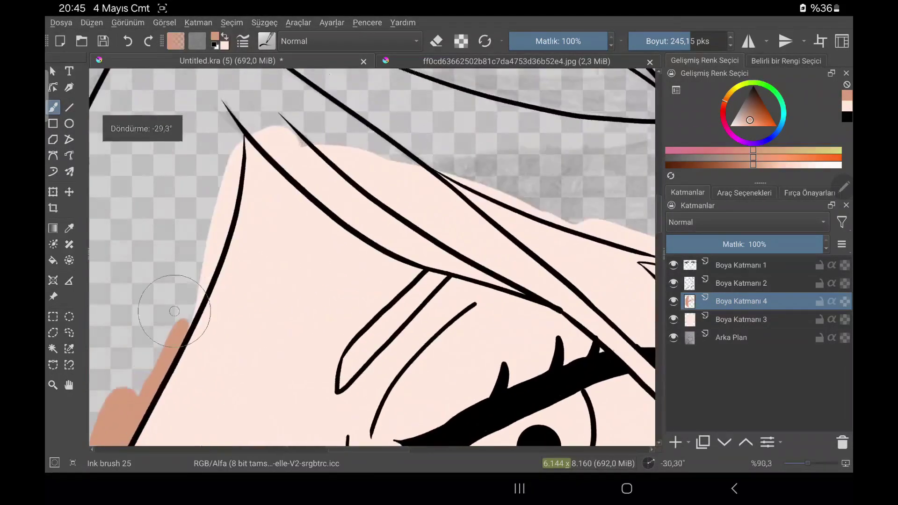
pyautogui.moveTo(447, 256); pyautogui.dragTo(354, 353)
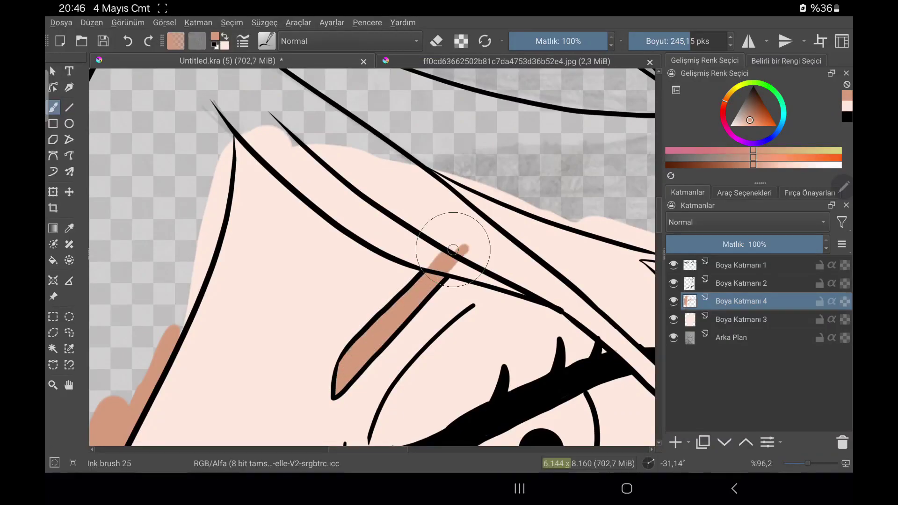
pyautogui.moveTo(300, 281); pyautogui.dragTo(374, 189)
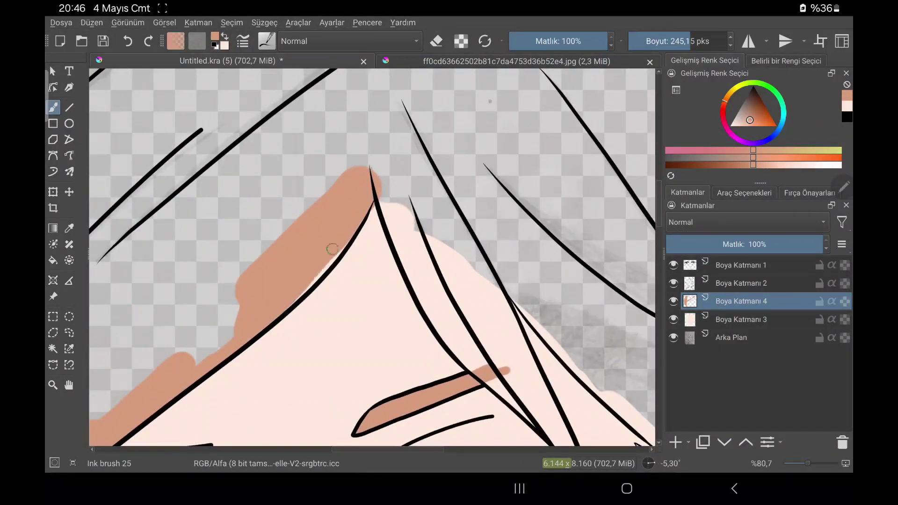
# Step: Extend the tone under the hair strands and by the cheek, toggling the eraser
pyautogui.press('e')
pyautogui.scroll(3, 259, 327)
pyautogui.moveTo(356, 197); pyautogui.dragTo(449, 375)
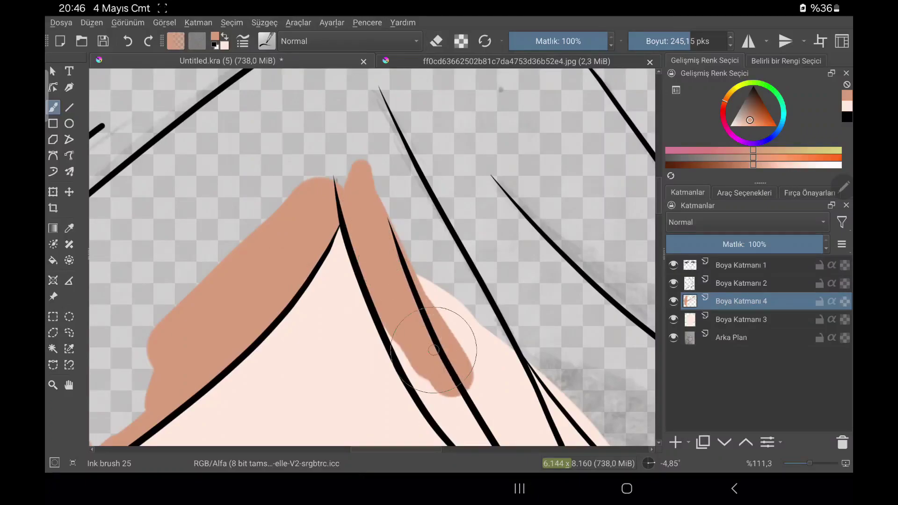
pyautogui.scroll(-3, 431, 321)
pyautogui.moveTo(412, 201); pyautogui.dragTo(422, 365)
pyautogui.moveTo(492, 85); pyautogui.dragTo(449, 263)
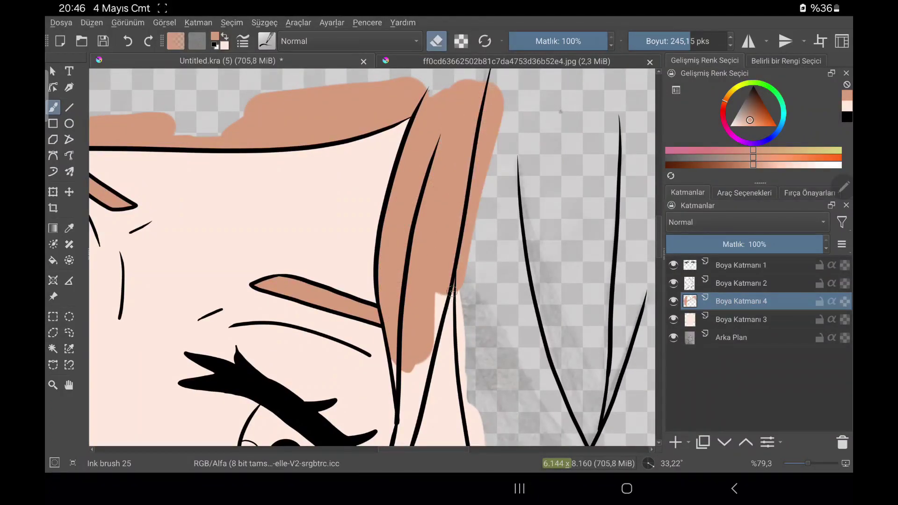
pyautogui.press('e')
pyautogui.moveTo(428, 216); pyautogui.dragTo(391, 280)
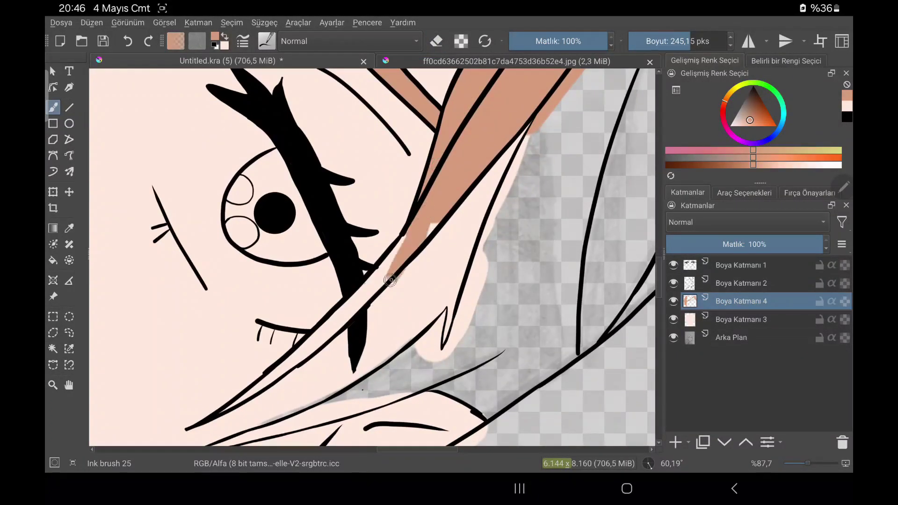
pyautogui.press('e')
pyautogui.scroll(3, 389, 278)
pyautogui.moveTo(440, 126); pyautogui.dragTo(349, 278)
# Step: Lay a broad stroke along the strand on Boya Katmanı 4, erasing spill past the black line
pyautogui.press('pageup')
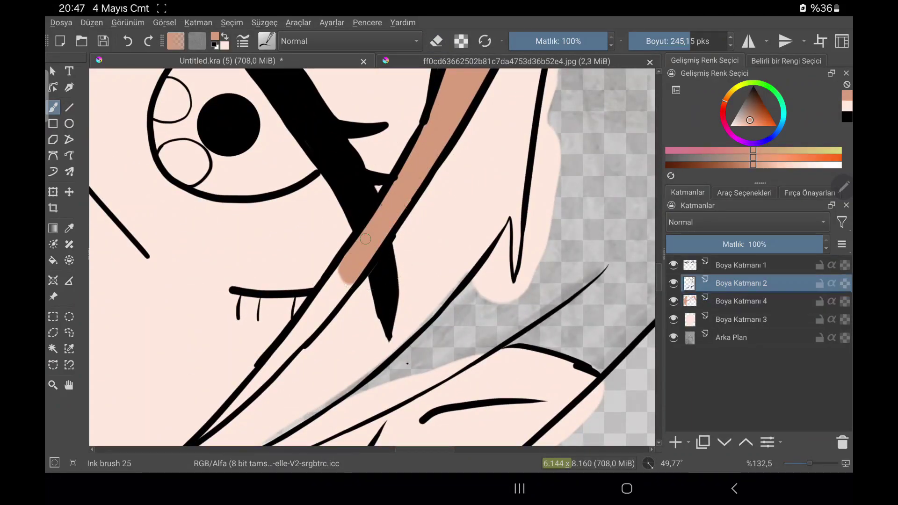
pyautogui.moveTo(366, 239); pyautogui.dragTo(386, 197)
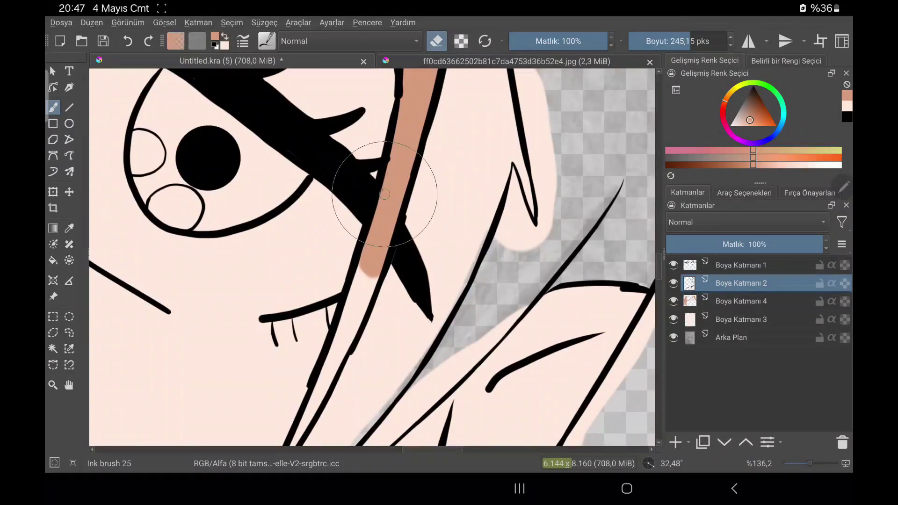
pyautogui.press('e')
pyautogui.press('pagedown')
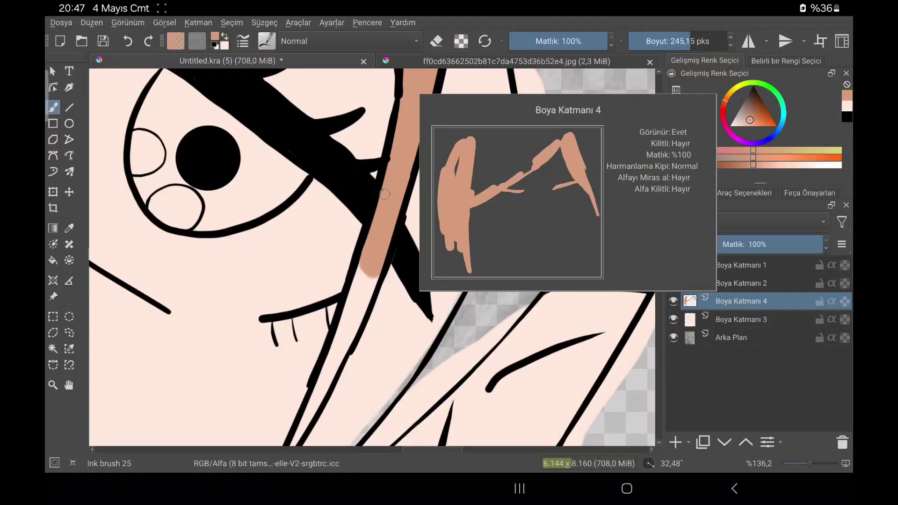
pyautogui.moveTo(384, 194); pyautogui.dragTo(436, 184)
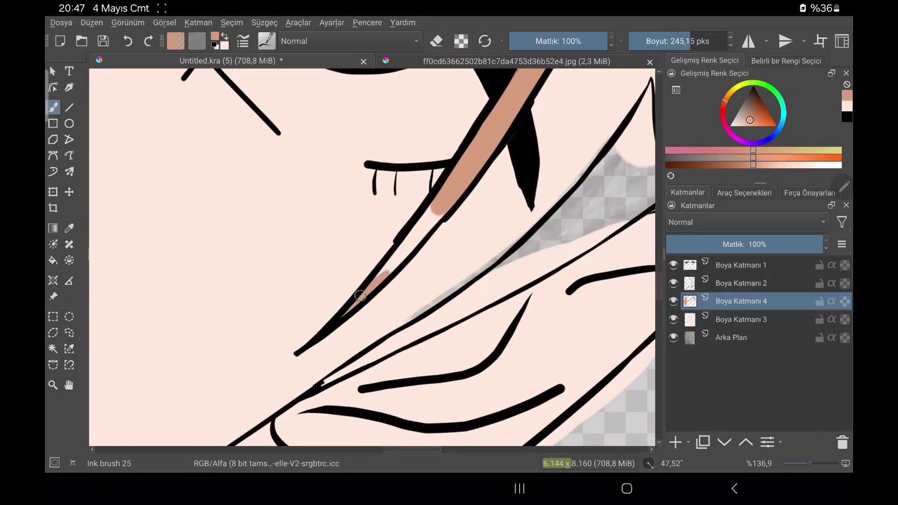
pyautogui.moveTo(412, 242); pyautogui.dragTo(321, 290)
pyautogui.moveTo(351, 341); pyautogui.dragTo(346, 327)
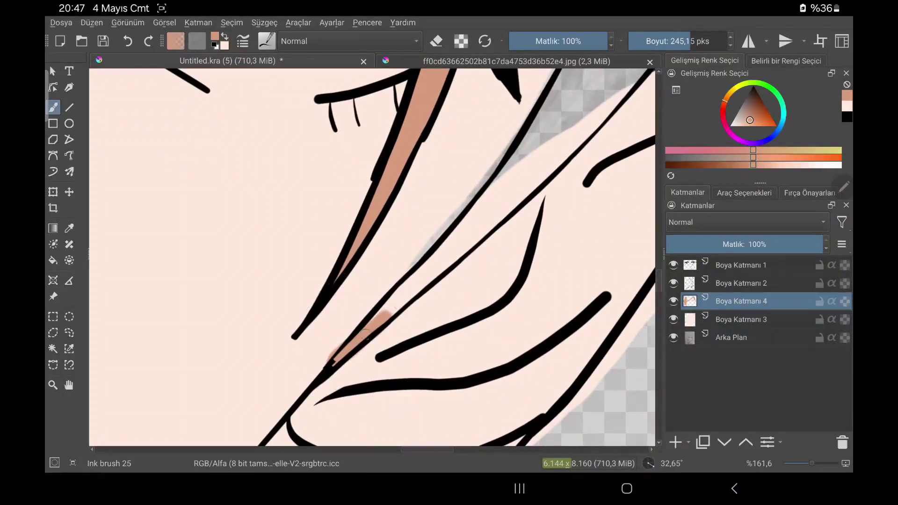
pyautogui.moveTo(568, 124); pyautogui.dragTo(358, 340)
pyautogui.press('e')
pyautogui.moveTo(402, 255); pyautogui.dragTo(437, 216)
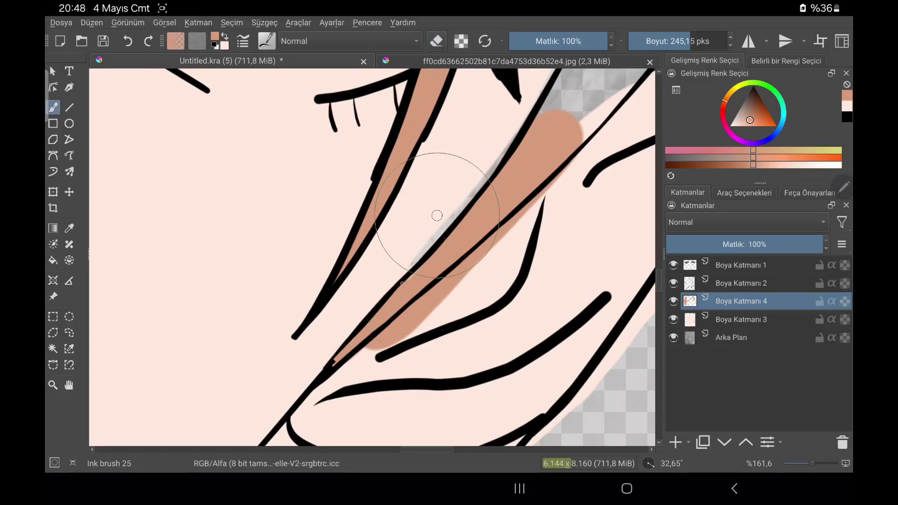
# Step: Sample the peach skin colour and erase the overshooting tip of the brown stroke
pyautogui.click(742, 320)
pyautogui.keyDown('ctrl'); pyautogui.click(416, 253); pyautogui.keyUp('ctrl')
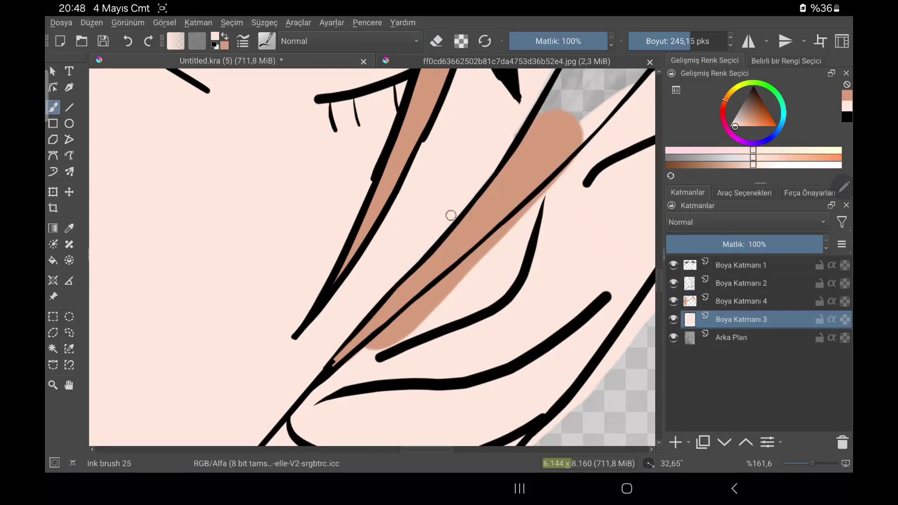
pyautogui.click(742, 301)
pyautogui.press('e')
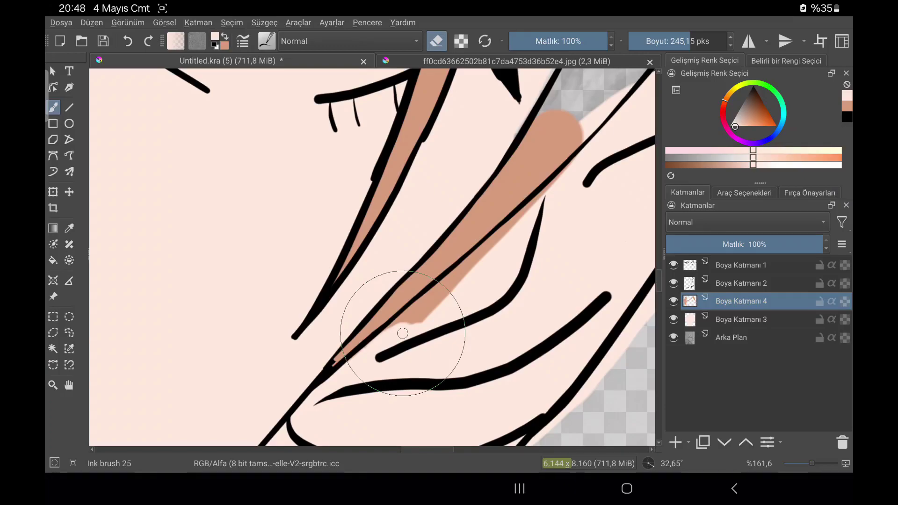
pyautogui.moveTo(402, 334); pyautogui.dragTo(405, 335)
pyautogui.press('e')
pyautogui.keyDown('ctrl'); pyautogui.click(543, 154); pyautogui.keyUp('ctrl')
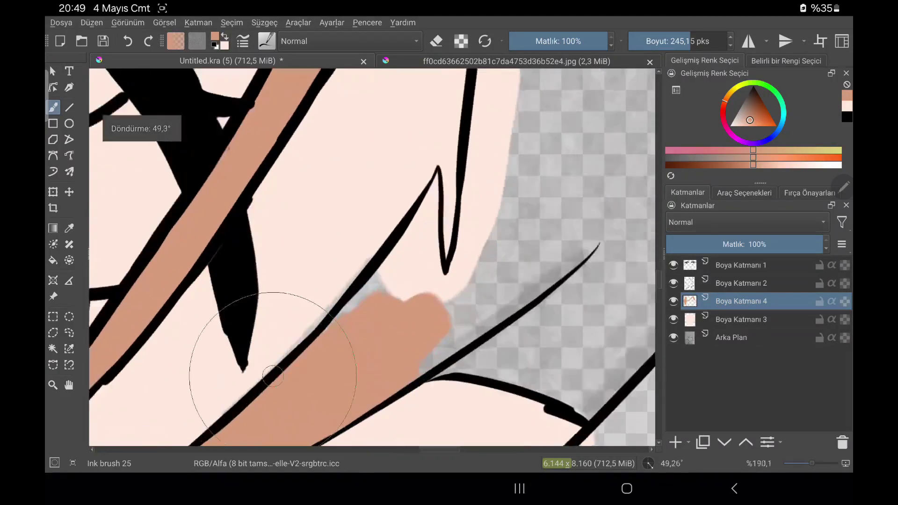
# Step: Swap back to brown and fill up to the spike tip and the area beside it
pyautogui.scroll(5, 318, 309)
pyautogui.keyDown('ctrl'); pyautogui.click(275, 353); pyautogui.keyUp('ctrl')
pyautogui.click(741, 301)
pyautogui.press('x')
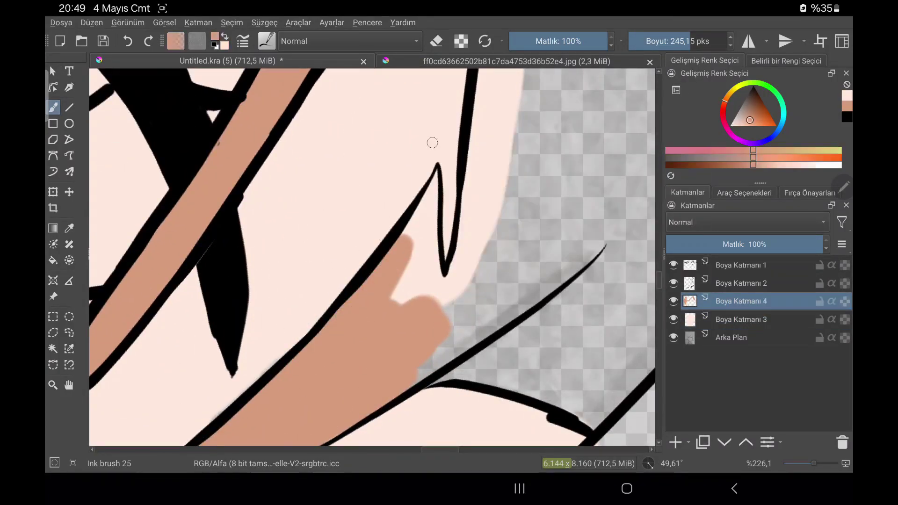
pyautogui.moveTo(435, 173); pyautogui.dragTo(407, 244)
pyautogui.press('e')
pyautogui.press('e')
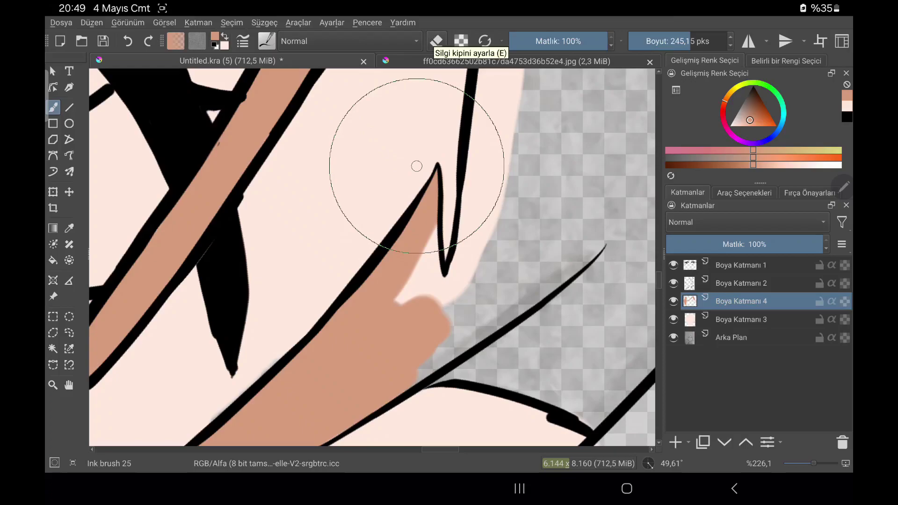
pyautogui.moveTo(399, 351)
pyautogui.mouseDown()
pyautogui.moveTo(481, 251)
pyautogui.moveTo(477, 321)
pyautogui.moveTo(546, 382)
pyautogui.moveTo(438, 289)
pyautogui.moveTo(366, 357)
pyautogui.moveTo(356, 416)
pyautogui.mouseUp()
# Step: Sample the salmon hair colour and extend it up along the hair on Boya Katmanı 4
pyautogui.press('pagedown')
pyautogui.press('e')
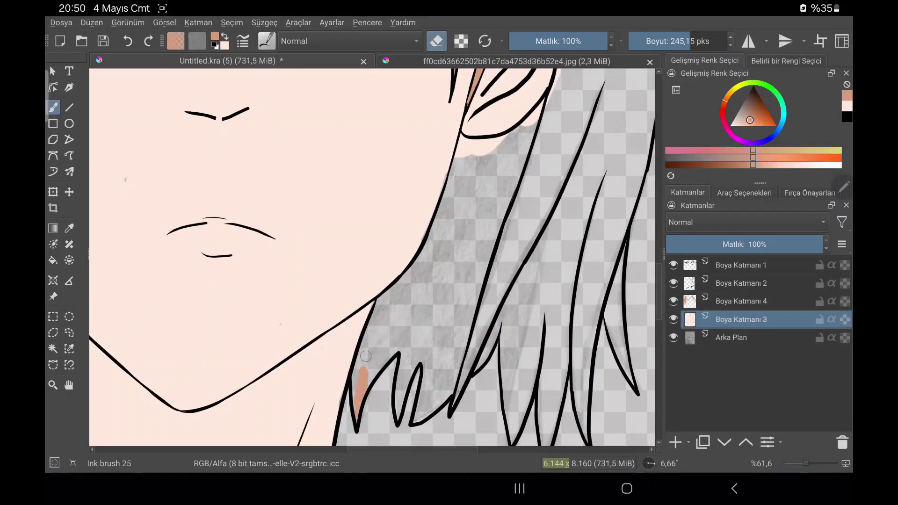
pyautogui.press('e')
pyautogui.press('x')
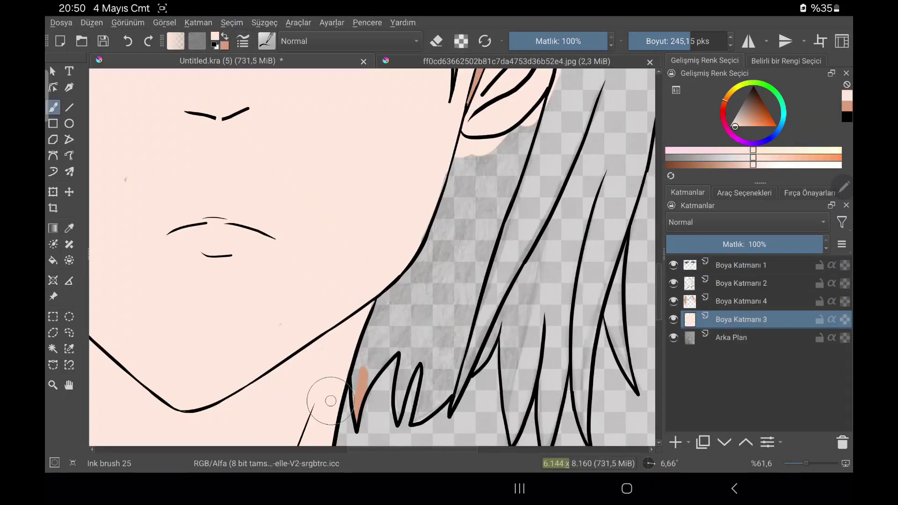
pyautogui.keyDown('ctrl'); pyautogui.click(362, 385); pyautogui.keyUp('ctrl')
pyautogui.press('pageup')
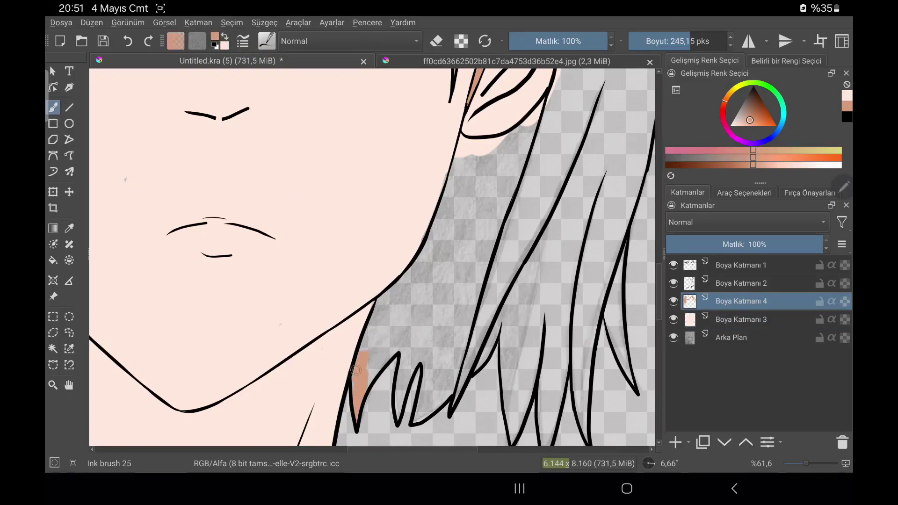
pyautogui.scroll(5, 363, 333)
pyautogui.moveTo(370, 255); pyautogui.dragTo(466, 138)
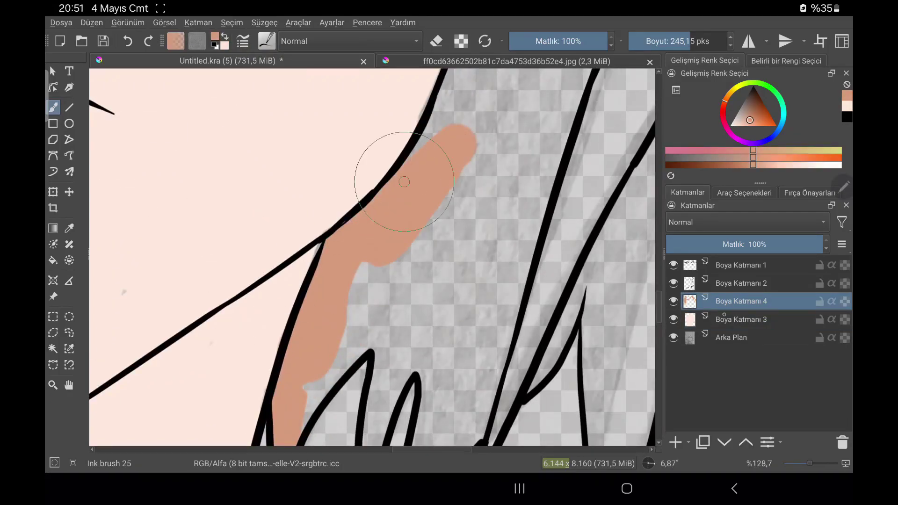
# Step: Paint salmon into the hair strands and the gaps between the jagged tips
pyautogui.press('pagedown')
pyautogui.press('x')
pyautogui.press('x')
pyautogui.press('pageup')
pyautogui.moveTo(336, 200); pyautogui.dragTo(441, 227)
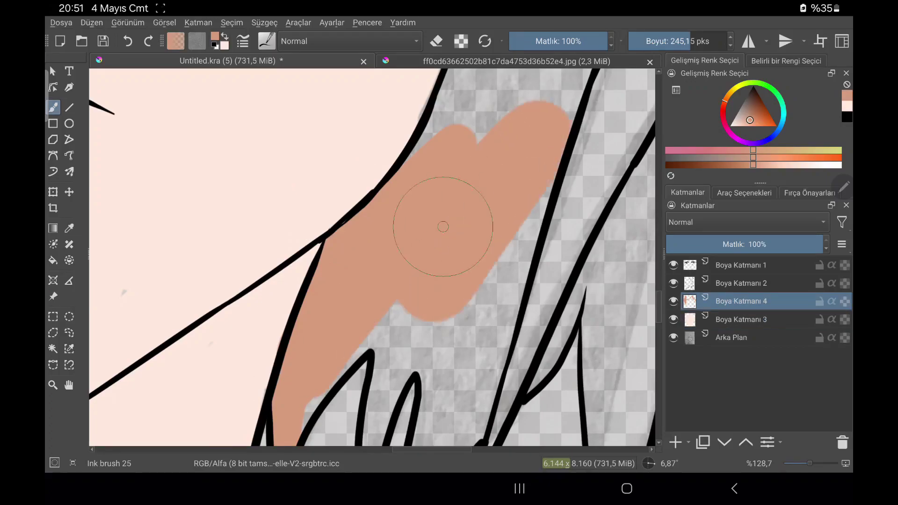
pyautogui.moveTo(422, 272); pyautogui.dragTo(369, 359)
pyautogui.moveTo(428, 278)
pyautogui.mouseDown()
pyautogui.moveTo(444, 341)
pyautogui.moveTo(487, 398)
pyautogui.mouseUp()
pyautogui.press('e')
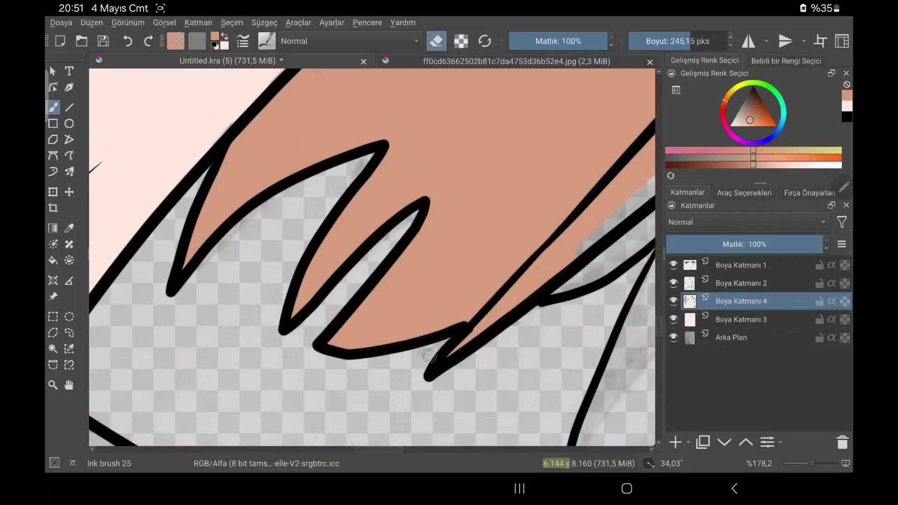
pyautogui.press('e')
pyautogui.moveTo(463, 361); pyautogui.dragTo(617, 93)
# Step: Cover the transparent gaps between the hair lines with salmon
pyautogui.press('pagedown')
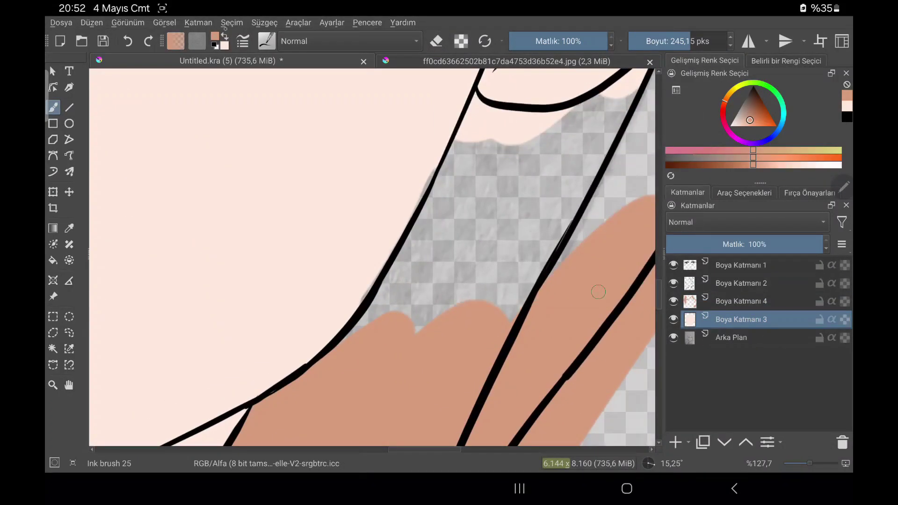
pyautogui.press('pageup')
pyautogui.moveTo(510, 201)
pyautogui.mouseDown()
pyautogui.moveTo(437, 311)
pyautogui.moveTo(467, 177)
pyautogui.mouseUp()
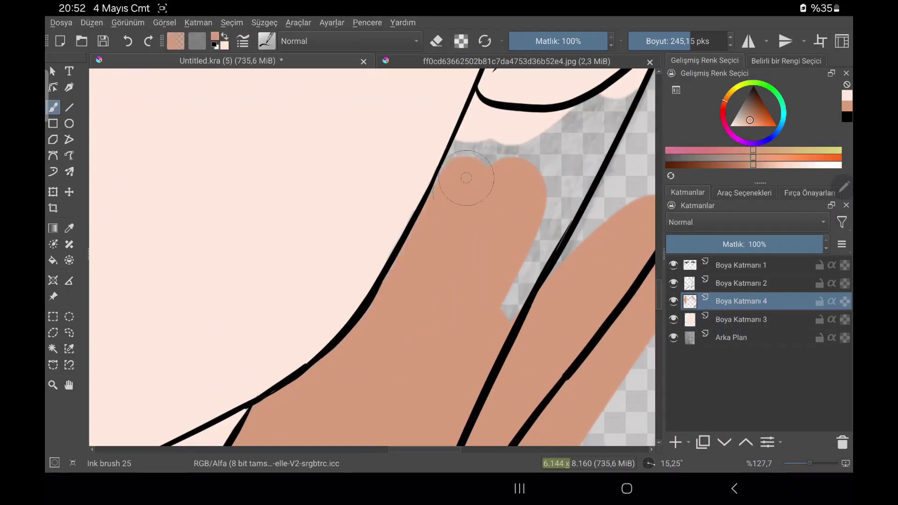
pyautogui.moveTo(421, 202)
pyautogui.mouseDown()
pyautogui.moveTo(551, 281)
pyautogui.moveTo(561, 346)
pyautogui.mouseUp()
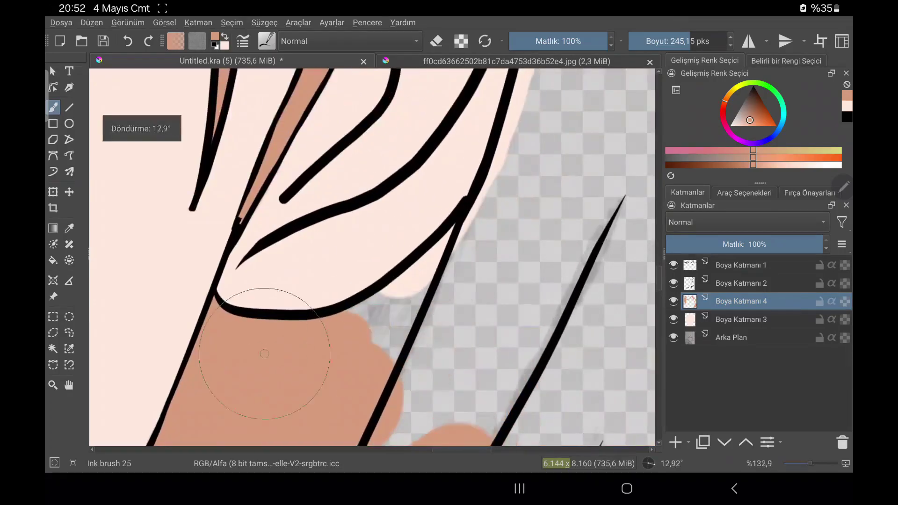
pyautogui.moveTo(264, 354); pyautogui.dragTo(468, 300)
pyautogui.moveTo(445, 262); pyautogui.dragTo(553, 99)
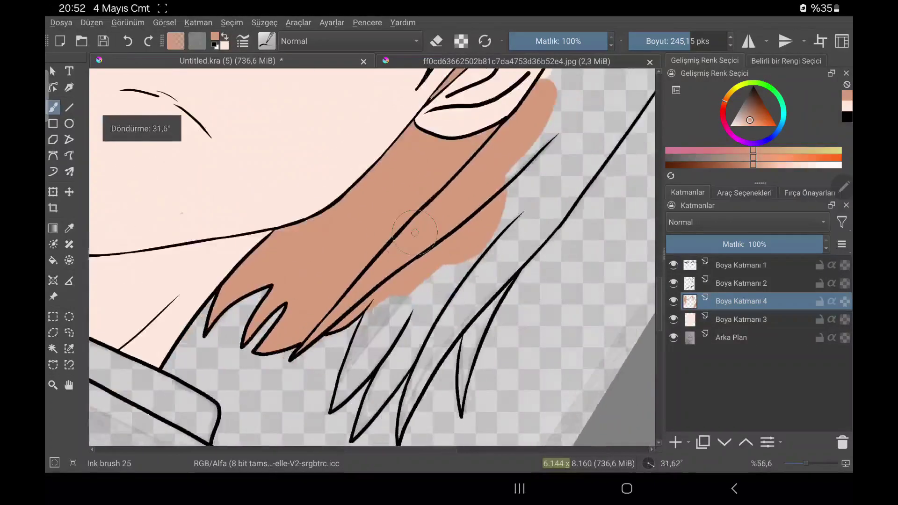
# Step: Fill the lower-left strand with salmon down to its lower tip
pyautogui.moveTo(247, 306); pyautogui.dragTo(161, 379)
pyautogui.moveTo(295, 242); pyautogui.dragTo(262, 355)
pyautogui.moveTo(374, 234); pyautogui.dragTo(328, 291)
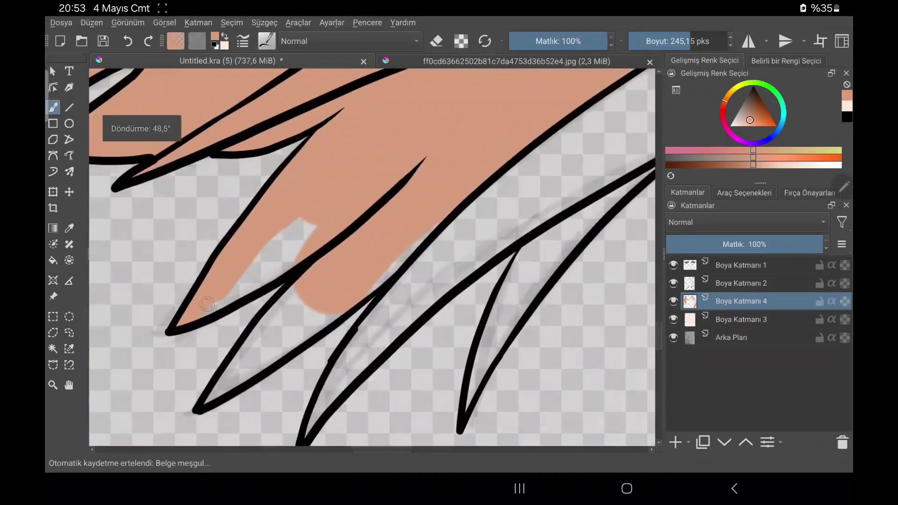
pyautogui.moveTo(281, 252)
pyautogui.mouseDown()
pyautogui.moveTo(309, 281)
pyautogui.moveTo(238, 369)
pyautogui.mouseUp()
# Step: Brush salmon into the right strands down to their tips and toward the upper right
pyautogui.moveTo(374, 281); pyautogui.dragTo(534, 178)
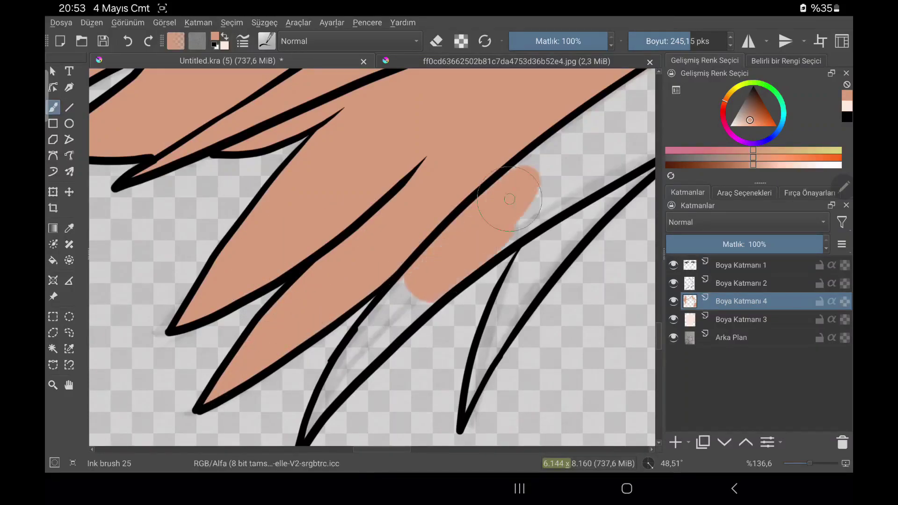
pyautogui.moveTo(492, 244); pyautogui.dragTo(618, 117)
pyautogui.moveTo(402, 300); pyautogui.dragTo(328, 398)
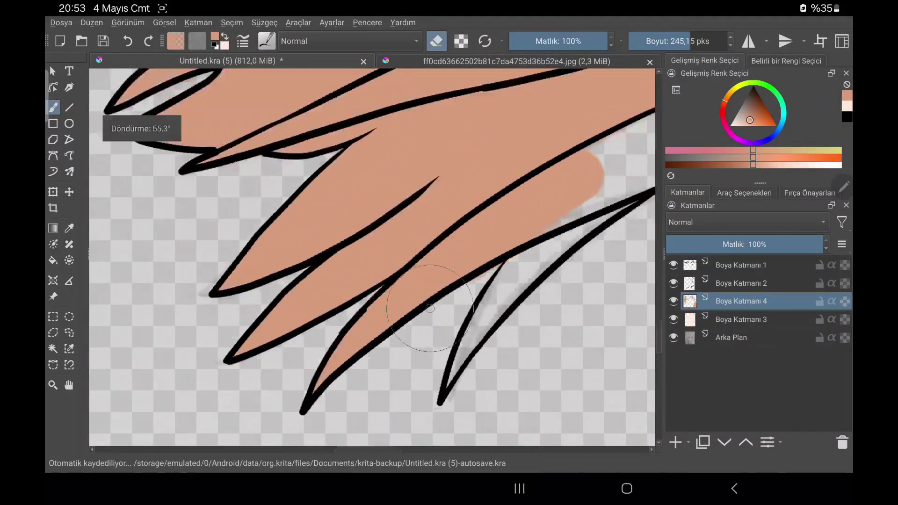
pyautogui.moveTo(398, 365)
pyautogui.mouseDown()
pyautogui.moveTo(427, 304)
pyautogui.moveTo(617, 126)
pyautogui.mouseUp()
pyautogui.moveTo(328, 403)
pyautogui.mouseDown()
pyautogui.moveTo(414, 335)
pyautogui.moveTo(542, 128)
pyautogui.mouseUp()
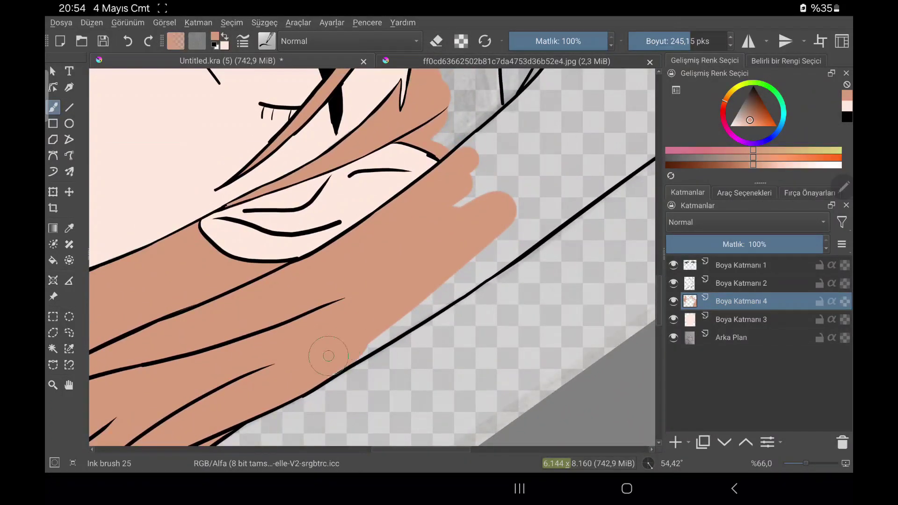
# Step: Fill the upper strand tips and the broad hair lock with salmon, patching holes
pyautogui.moveTo(323, 356)
pyautogui.mouseDown()
pyautogui.moveTo(491, 211)
pyautogui.moveTo(449, 126)
pyautogui.mouseUp()
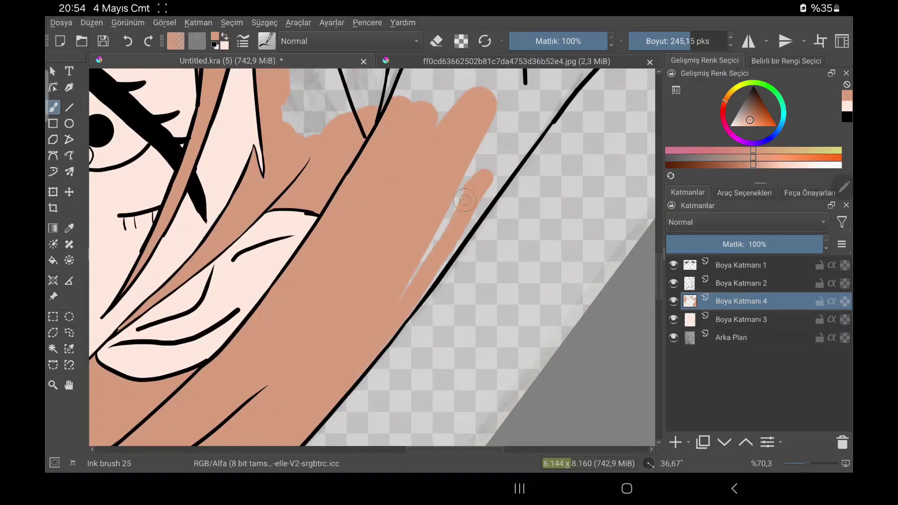
pyautogui.moveTo(383, 337); pyautogui.dragTo(538, 132)
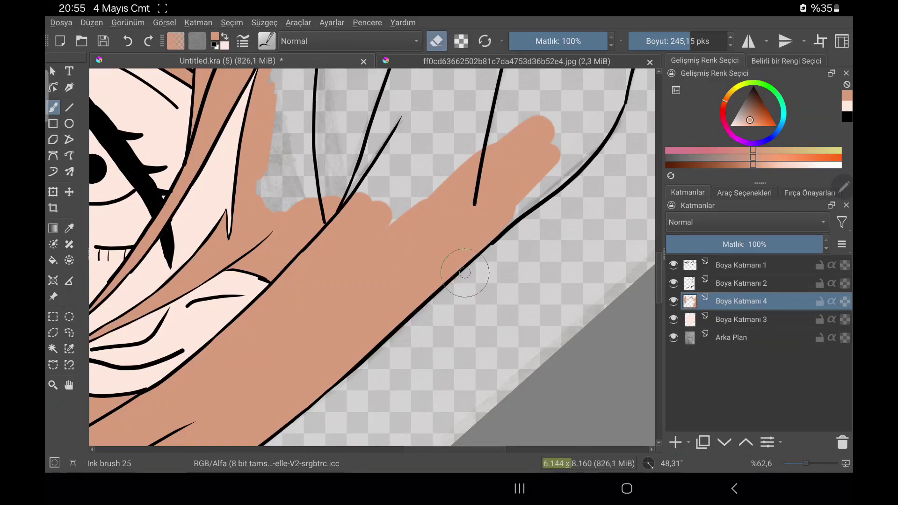
pyautogui.moveTo(506, 121)
pyautogui.mouseDown()
pyautogui.moveTo(421, 243)
pyautogui.moveTo(434, 271)
pyautogui.moveTo(416, 287)
pyautogui.mouseUp()
pyautogui.scroll(5, 375, 258)
pyautogui.moveTo(515, 215)
pyautogui.mouseDown()
pyautogui.moveTo(524, 244)
pyautogui.moveTo(519, 197)
pyautogui.moveTo(407, 315)
pyautogui.moveTo(575, 294)
pyautogui.mouseUp()
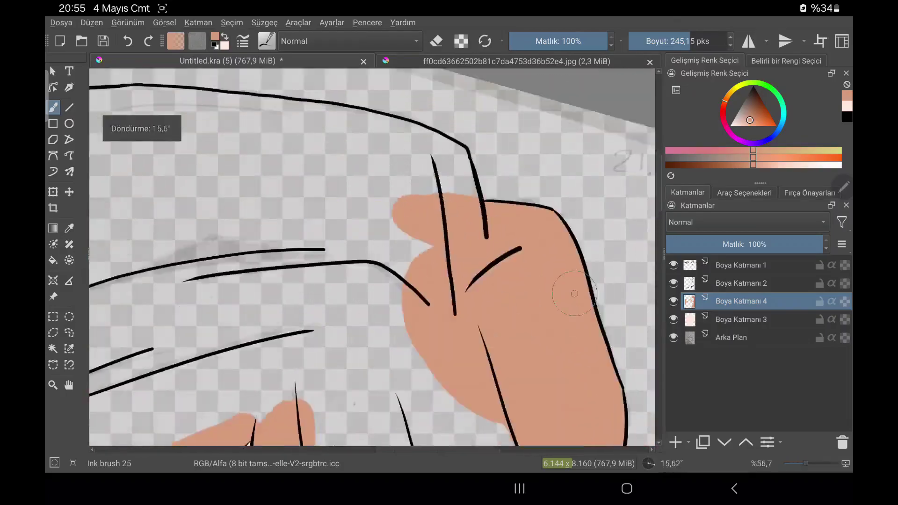
pyautogui.moveTo(370, 84); pyautogui.dragTo(455, 275)
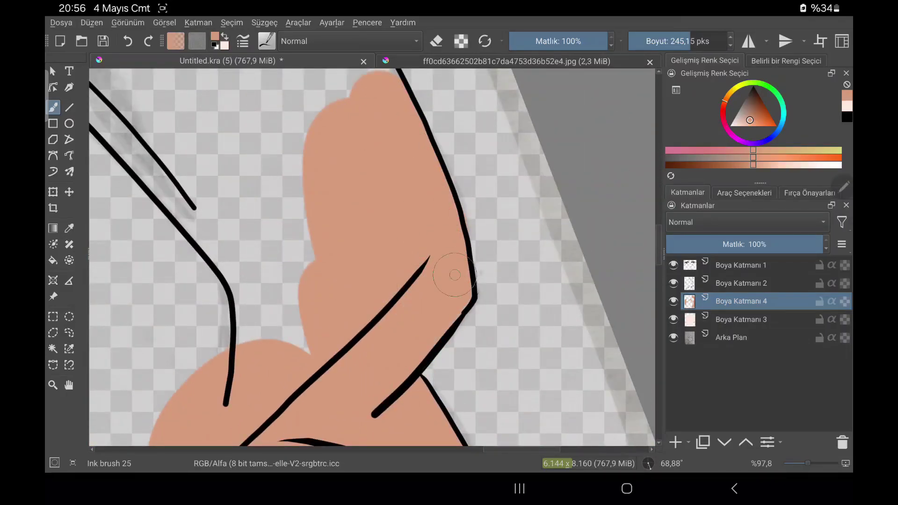
# Step: Fill the lock's strand ends and tips with salmon
pyautogui.press('e')
pyautogui.moveTo(469, 216); pyautogui.dragTo(356, 243)
pyautogui.moveTo(318, 337); pyautogui.dragTo(412, 131)
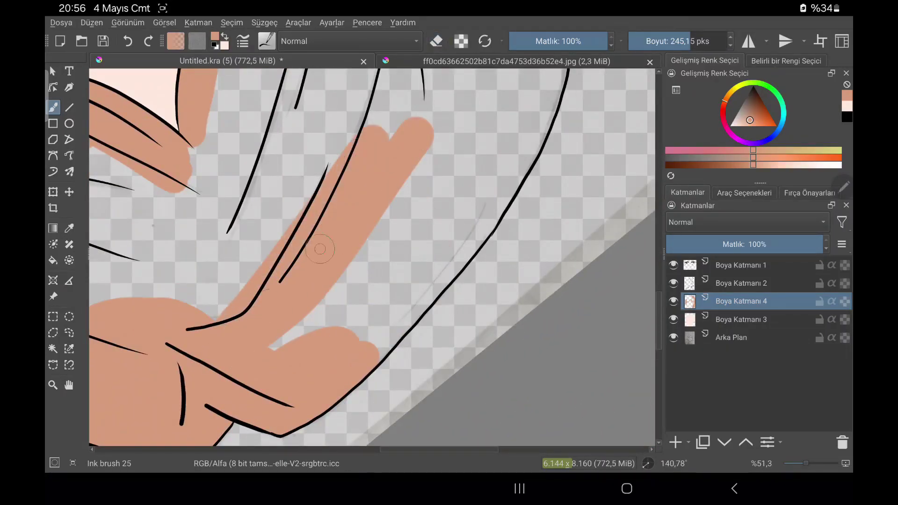
pyautogui.moveTo(492, 141)
pyautogui.mouseDown()
pyautogui.moveTo(371, 347)
pyautogui.moveTo(345, 245)
pyautogui.moveTo(655, 89)
pyautogui.mouseUp()
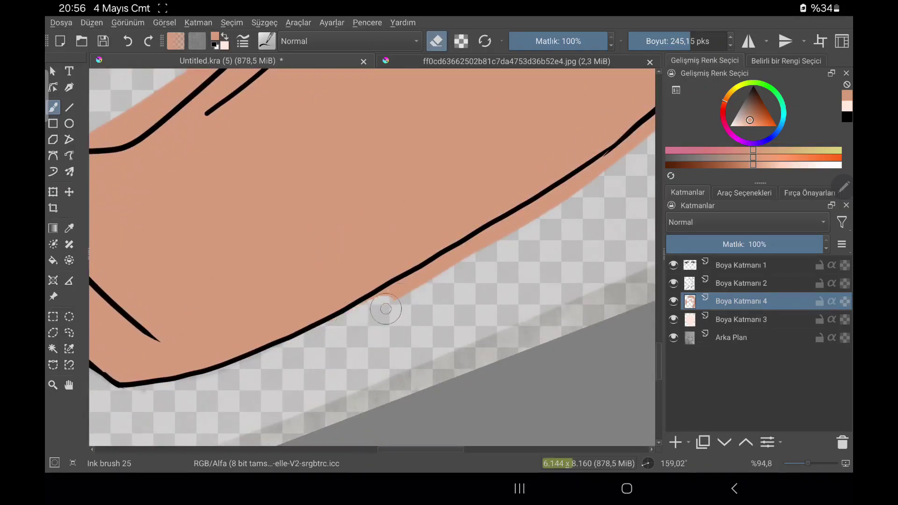
# Step: Erase salmon spilling below the black outline, then add salmon to the lock's tips
pyautogui.moveTo(386, 308); pyautogui.dragTo(488, 246)
pyautogui.moveTo(517, 219); pyautogui.dragTo(388, 327)
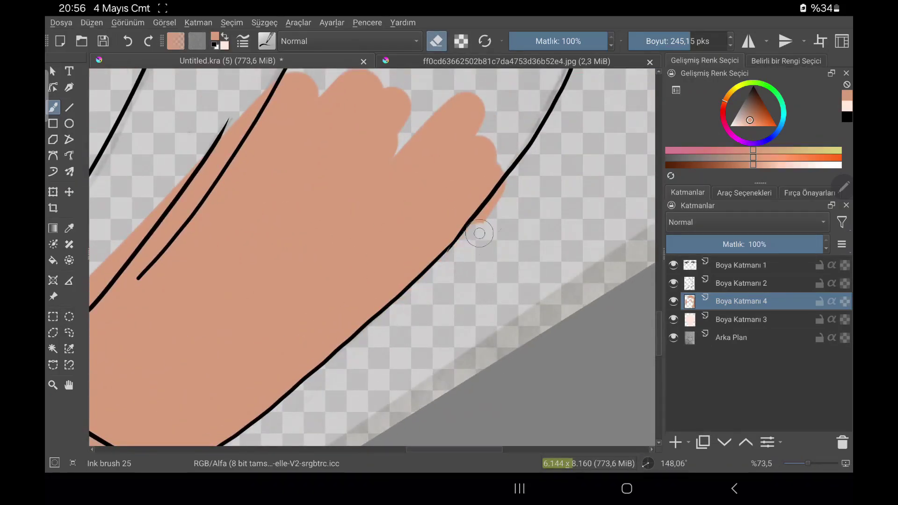
pyautogui.press('e')
pyautogui.moveTo(374, 224); pyautogui.dragTo(487, 150)
pyautogui.moveTo(365, 281); pyautogui.dragTo(561, 140)
pyautogui.moveTo(468, 233)
pyautogui.mouseDown()
pyautogui.moveTo(340, 379)
pyautogui.moveTo(321, 294)
pyautogui.moveTo(356, 257)
pyautogui.mouseUp()
# Step: Paint salmon along the left hair edge and down into the lower-left hair tip
pyautogui.press('e')
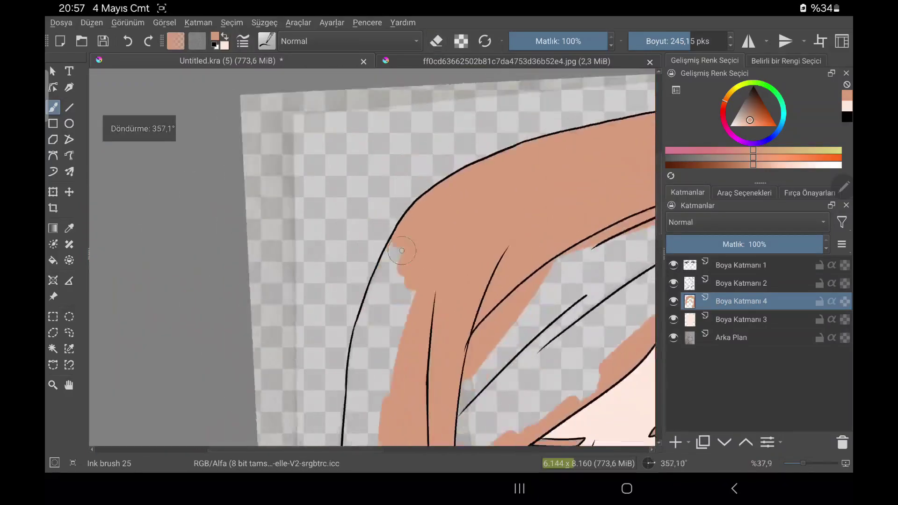
pyautogui.moveTo(302, 323)
pyautogui.mouseDown()
pyautogui.moveTo(374, 234)
pyautogui.moveTo(328, 304)
pyautogui.mouseUp()
pyautogui.moveTo(323, 379); pyautogui.dragTo(332, 318)
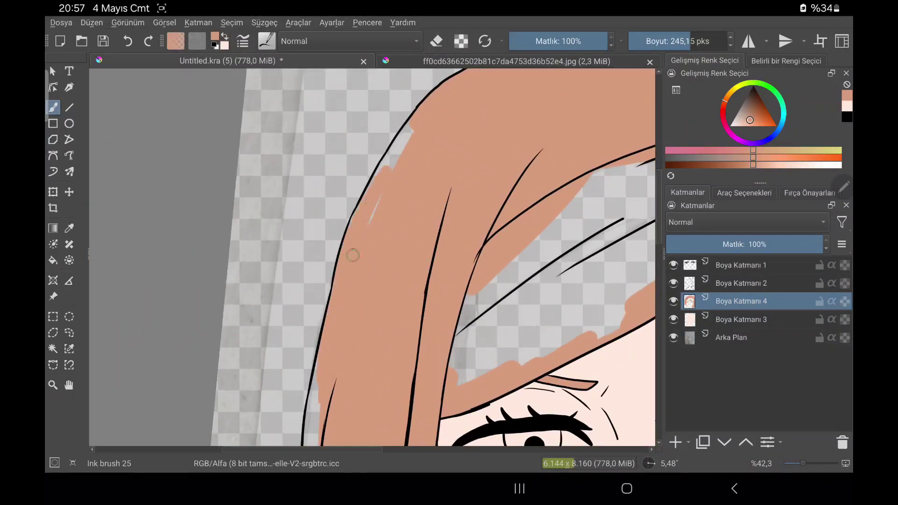
pyautogui.moveTo(361, 211); pyautogui.dragTo(421, 234)
pyautogui.moveTo(280, 393); pyautogui.dragTo(400, 135)
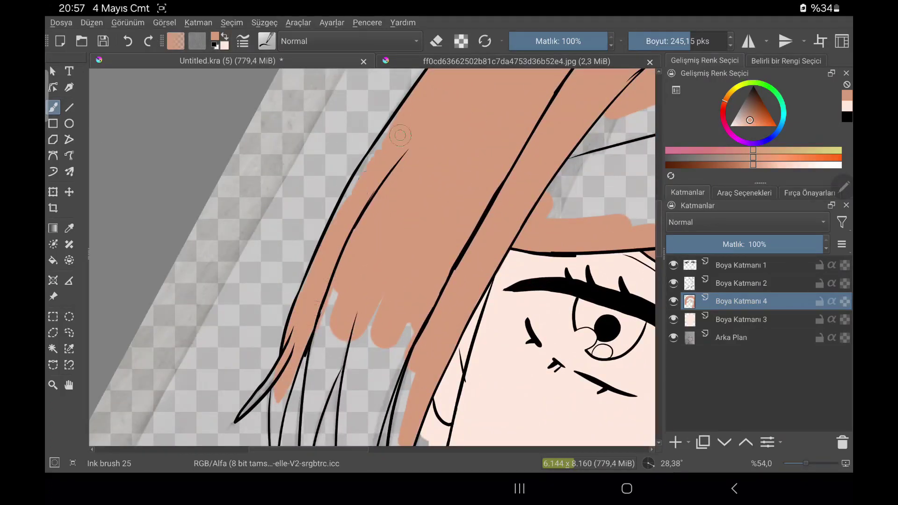
pyautogui.moveTo(303, 304); pyautogui.dragTo(328, 262)
pyautogui.moveTo(300, 280); pyautogui.dragTo(309, 239)
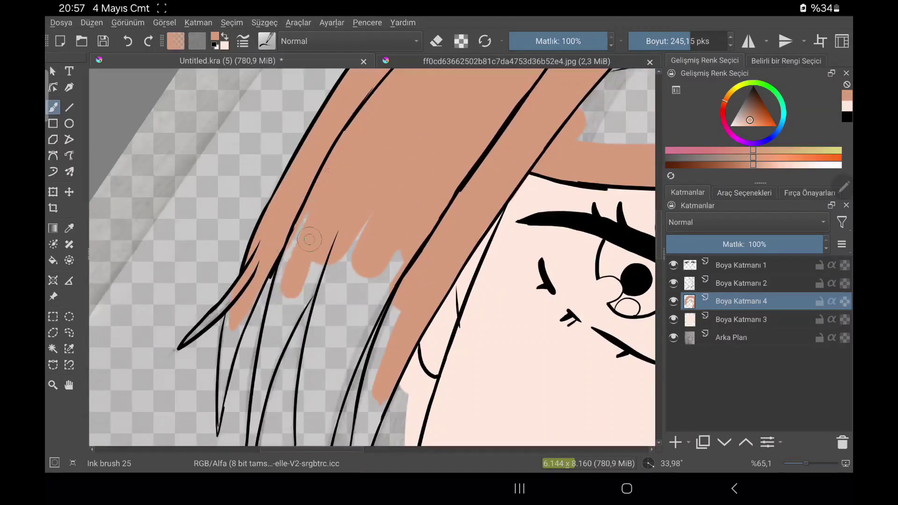
pyautogui.moveTo(228, 355); pyautogui.dragTo(225, 318)
pyautogui.moveTo(281, 327); pyautogui.dragTo(250, 215)
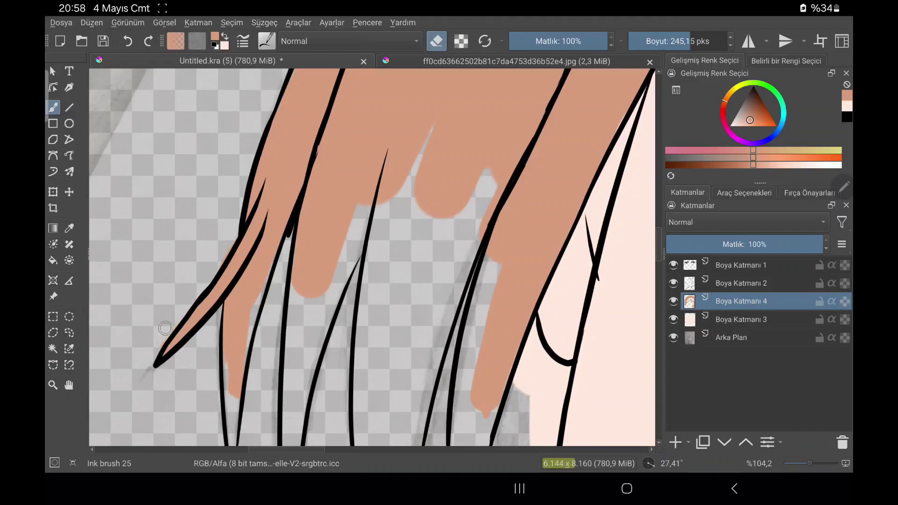
pyautogui.moveTo(215, 248); pyautogui.dragTo(147, 336)
pyautogui.moveTo(164, 293)
pyautogui.mouseDown()
pyautogui.moveTo(138, 341)
pyautogui.moveTo(301, 227)
pyautogui.moveTo(231, 301)
pyautogui.mouseUp()
# Step: Paint salmon hair colour into the upper strands and the grey middle area
pyautogui.press('e')
pyautogui.moveTo(552, 98); pyautogui.dragTo(319, 220)
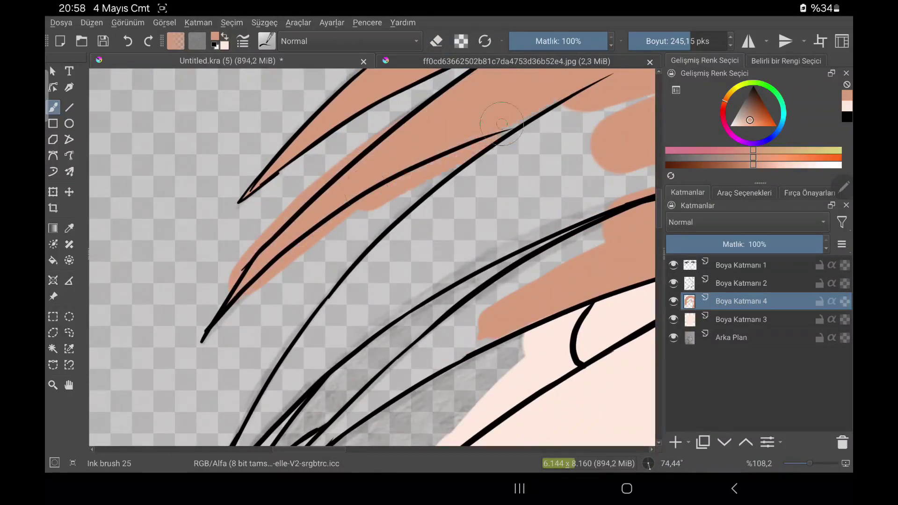
pyautogui.moveTo(486, 178)
pyautogui.mouseDown()
pyautogui.moveTo(290, 355)
pyautogui.moveTo(571, 110)
pyautogui.moveTo(328, 337)
pyautogui.mouseUp()
pyautogui.moveTo(608, 150); pyautogui.dragTo(501, 276)
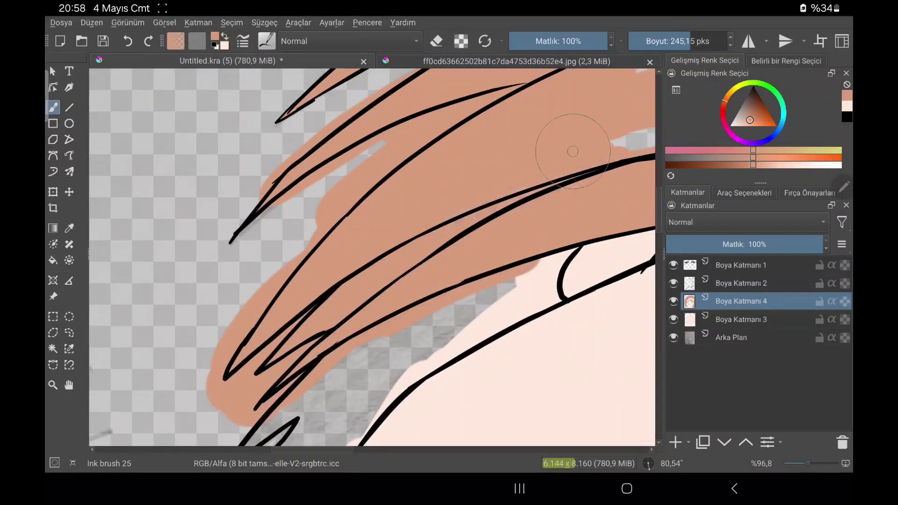
# Step: Erase salmon overspill between the black lines and past the lower-left strand tips
pyautogui.press('e')
pyautogui.moveTo(234, 344); pyautogui.dragTo(290, 257)
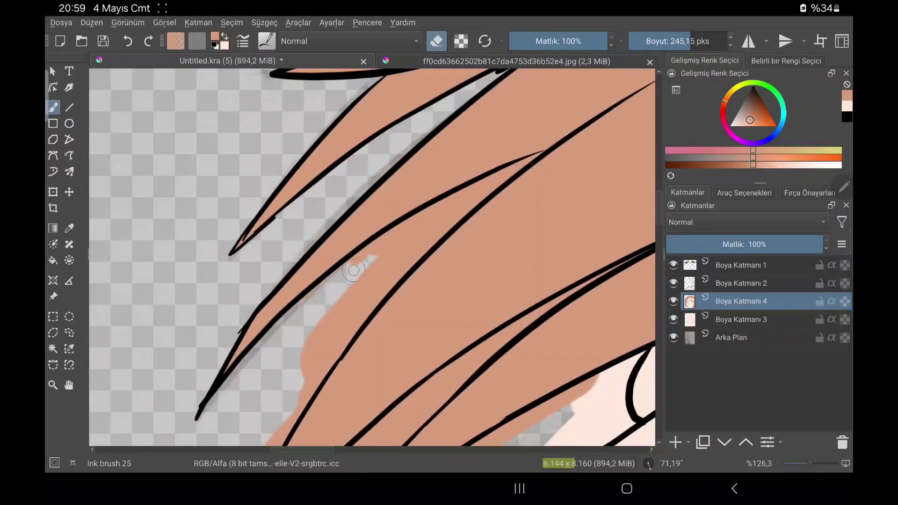
pyautogui.moveTo(353, 270); pyautogui.dragTo(506, 169)
pyautogui.moveTo(473, 202); pyautogui.dragTo(339, 319)
pyautogui.moveTo(360, 281); pyautogui.dragTo(304, 374)
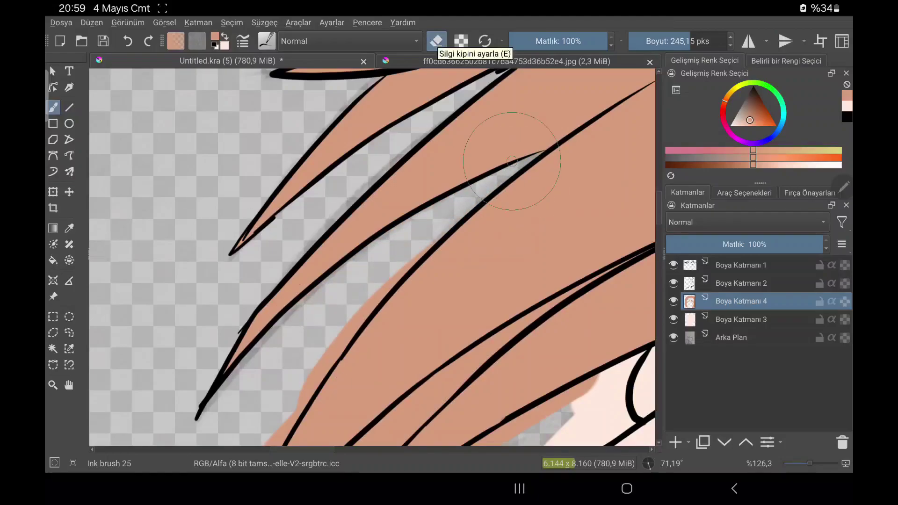
pyautogui.moveTo(512, 161); pyautogui.dragTo(236, 311)
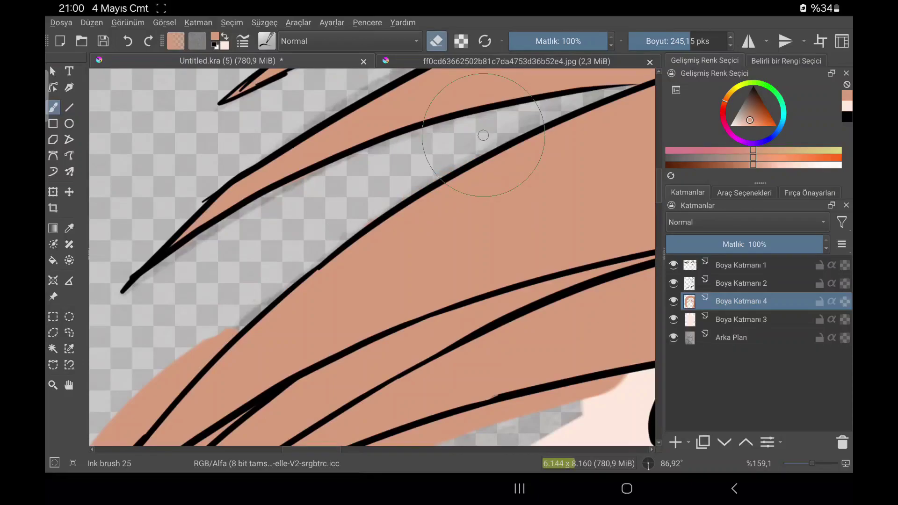
pyautogui.moveTo(484, 136); pyautogui.dragTo(159, 353)
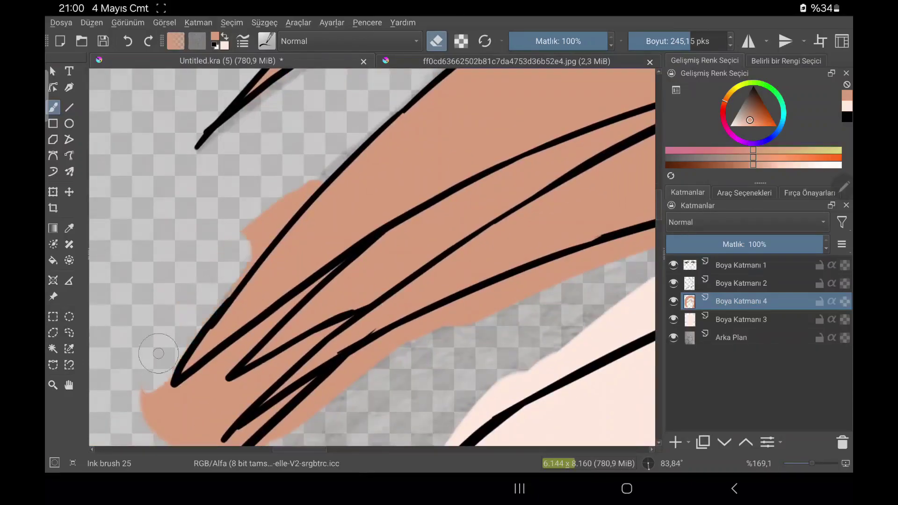
pyautogui.moveTo(311, 182)
pyautogui.mouseDown()
pyautogui.moveTo(155, 337)
pyautogui.moveTo(319, 229)
pyautogui.mouseUp()
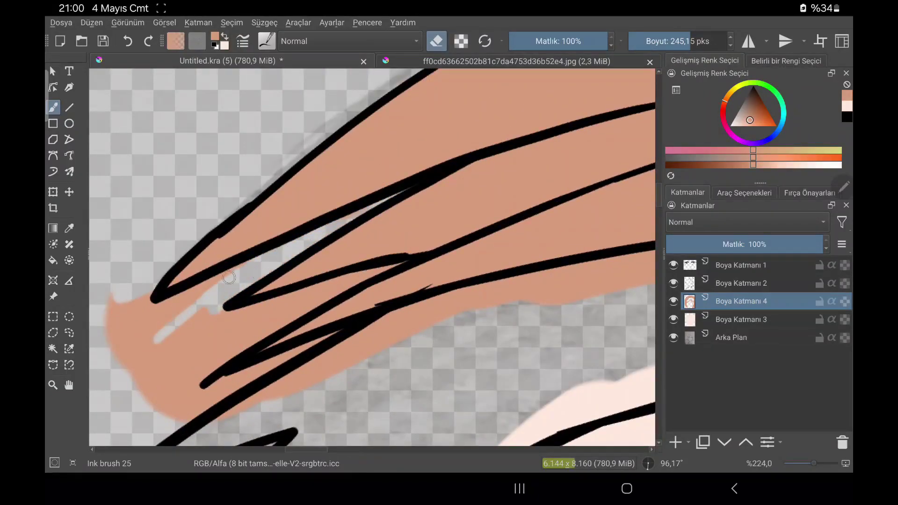
pyautogui.moveTo(229, 278)
pyautogui.mouseDown()
pyautogui.moveTo(140, 319)
pyautogui.moveTo(211, 331)
pyautogui.mouseUp()
pyautogui.moveTo(231, 301)
pyautogui.mouseDown()
pyautogui.moveTo(278, 294)
pyautogui.moveTo(299, 229)
pyautogui.moveTo(211, 337)
pyautogui.moveTo(258, 324)
pyautogui.mouseUp()
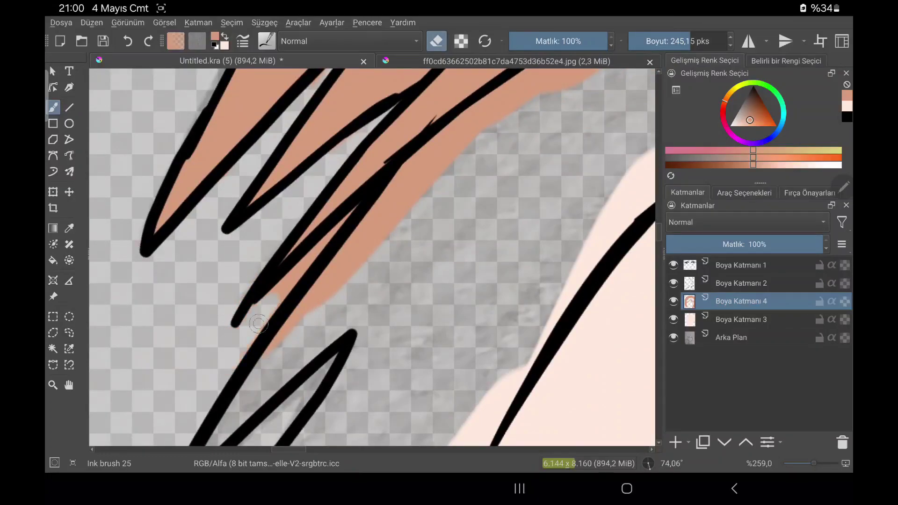
# Step: Paint skin colour over the grey gaps beside the face
pyautogui.moveTo(267, 285); pyautogui.dragTo(296, 324)
pyautogui.press('e')
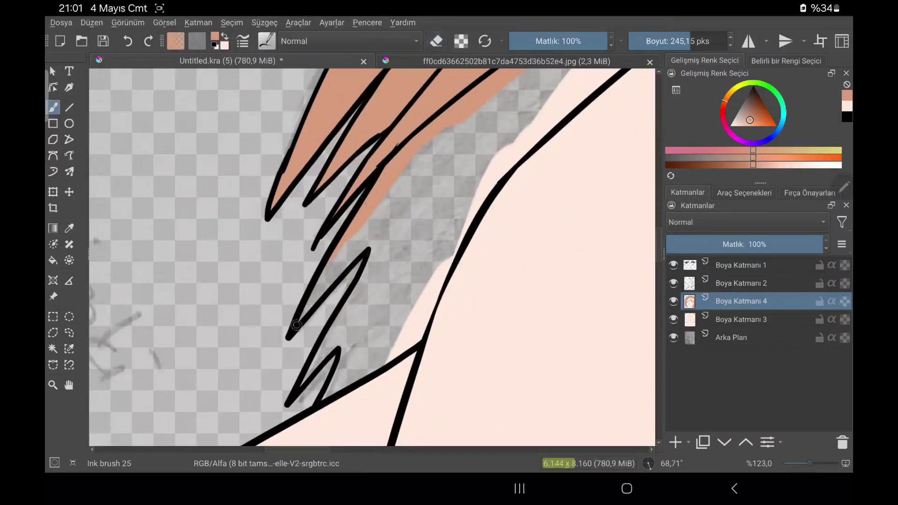
pyautogui.moveTo(351, 250)
pyautogui.mouseDown()
pyautogui.moveTo(512, 136)
pyautogui.moveTo(431, 287)
pyautogui.mouseUp()
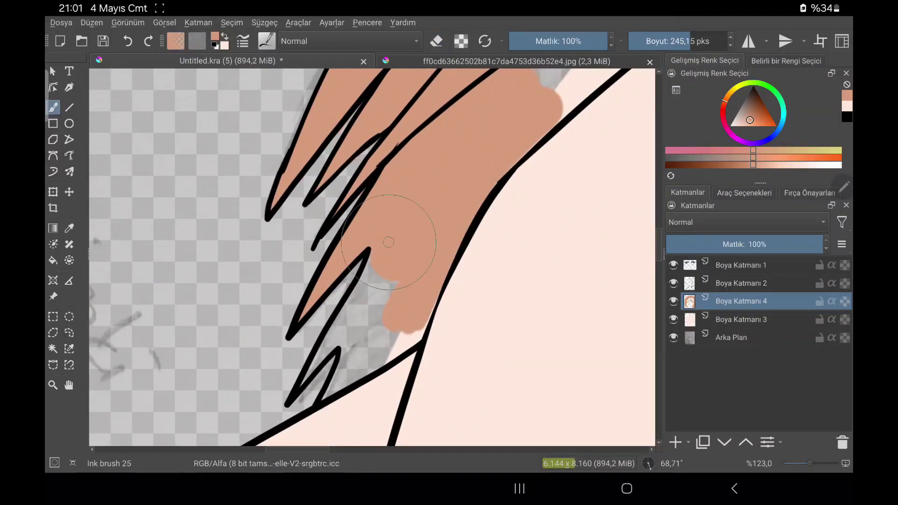
pyautogui.scroll(3, 389, 242)
pyautogui.moveTo(328, 225); pyautogui.dragTo(396, 268)
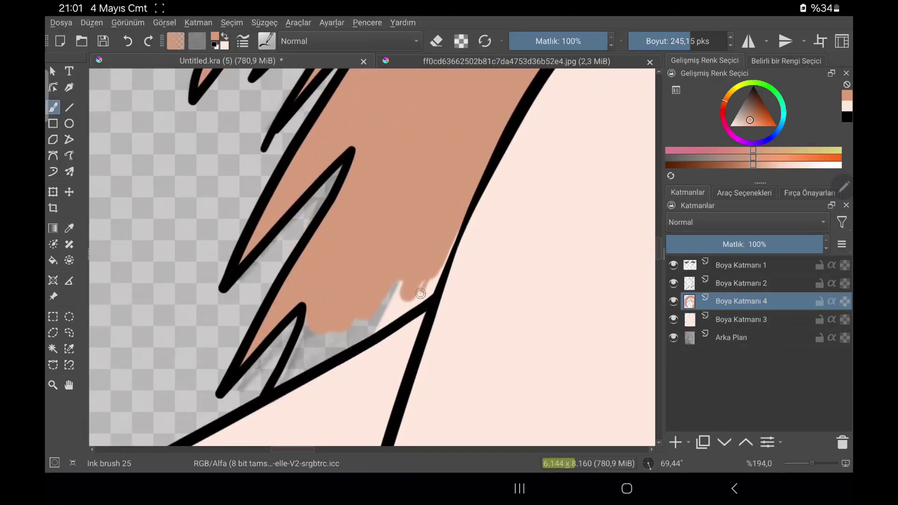
pyautogui.moveTo(359, 338); pyautogui.dragTo(328, 290)
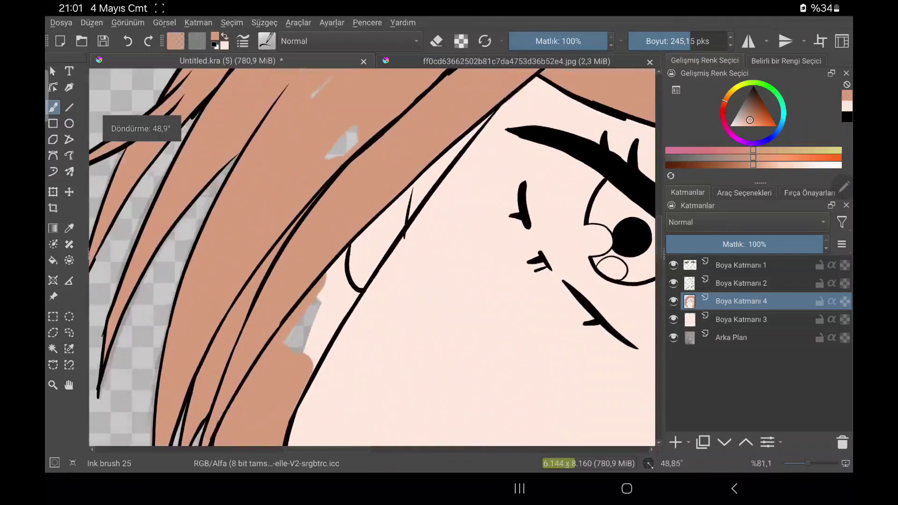
pyautogui.moveTo(360, 149); pyautogui.dragTo(311, 276)
pyautogui.moveTo(310, 310)
pyautogui.mouseDown()
pyautogui.moveTo(393, 169)
pyautogui.moveTo(341, 253)
pyautogui.mouseUp()
# Step: Cover the grey patch in the upper hair with salmon hair colour
pyautogui.scroll(-5, 317, 206)
pyautogui.moveTo(349, 374)
pyautogui.mouseDown()
pyautogui.moveTo(449, 187)
pyautogui.moveTo(439, 214)
pyautogui.moveTo(528, 281)
pyautogui.mouseUp()
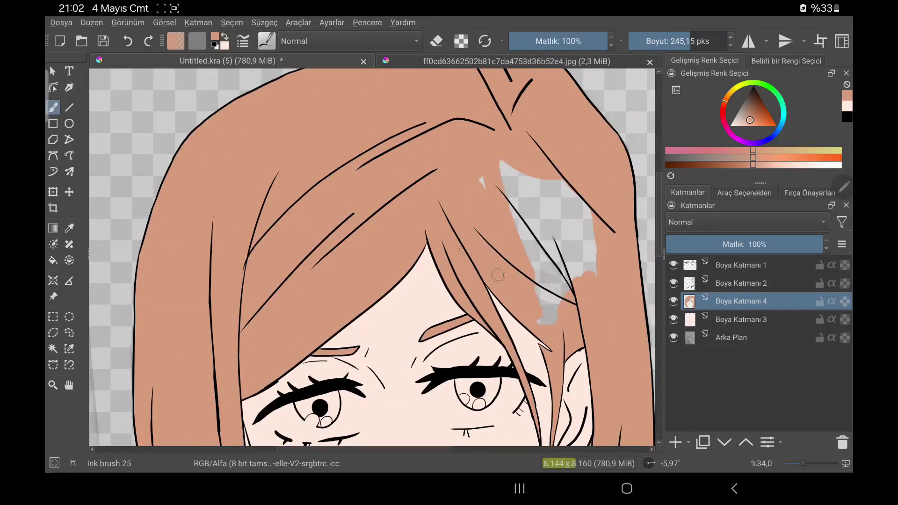
pyautogui.moveTo(500, 169); pyautogui.dragTo(594, 253)
pyautogui.scroll(2, 371, 258)
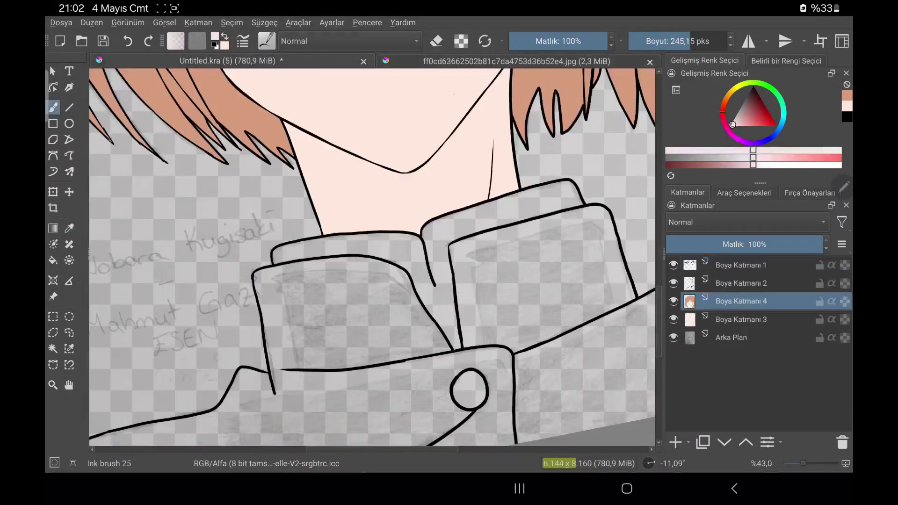
# Step: Paint pale pink across the collar, filling its upper and middle areas
pyautogui.scroll(5, 372, 258)
pyautogui.moveTo(369, 267); pyautogui.dragTo(355, 365)
pyautogui.moveTo(281, 323)
pyautogui.mouseDown()
pyautogui.moveTo(424, 213)
pyautogui.moveTo(332, 365)
pyautogui.mouseUp()
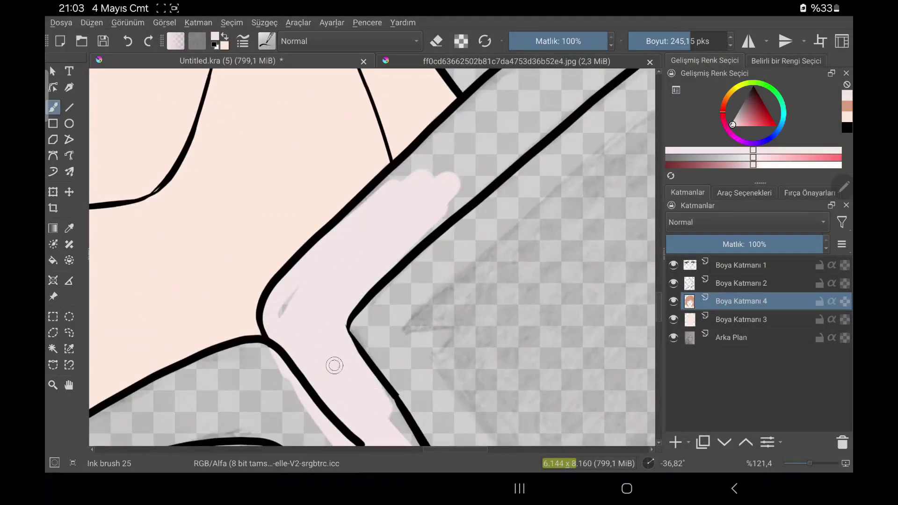
pyautogui.scroll(-1, 332, 365)
pyautogui.moveTo(297, 260); pyautogui.dragTo(351, 290)
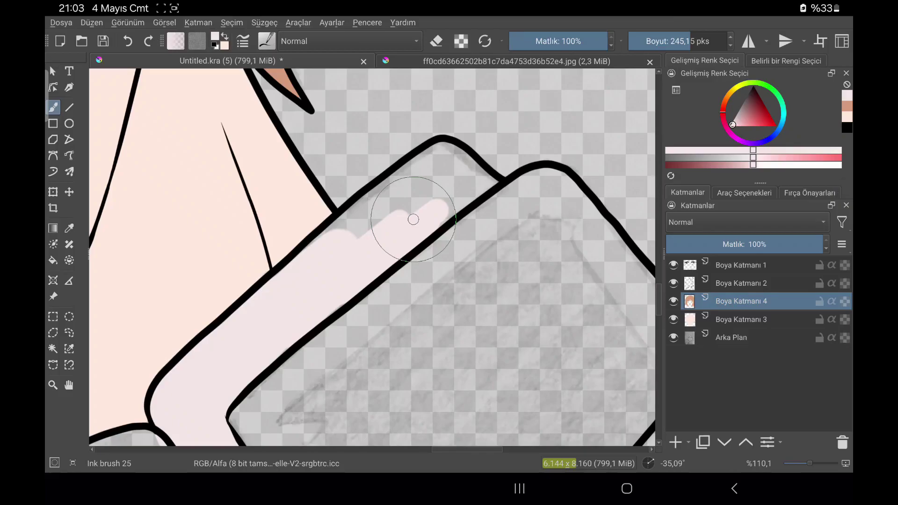
pyautogui.moveTo(413, 220)
pyautogui.mouseDown()
pyautogui.moveTo(321, 244)
pyautogui.moveTo(372, 200)
pyautogui.mouseUp()
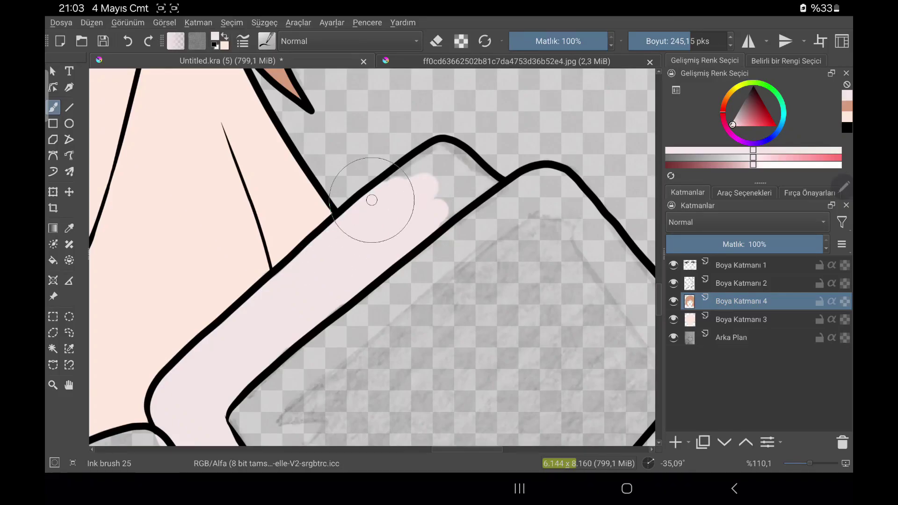
pyautogui.moveTo(321, 331); pyautogui.dragTo(375, 244)
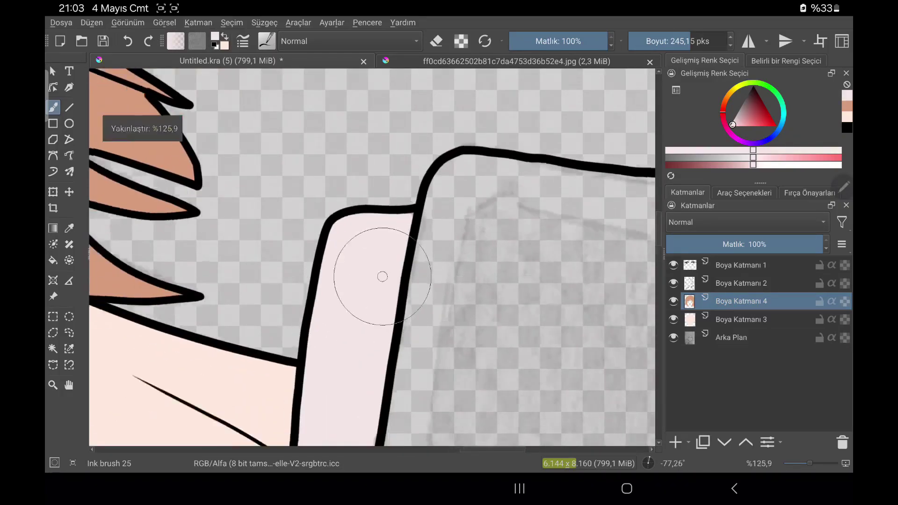
pyautogui.scroll(-2, 381, 277)
pyautogui.scroll(2, 372, 258)
pyautogui.moveTo(216, 347); pyautogui.dragTo(323, 196)
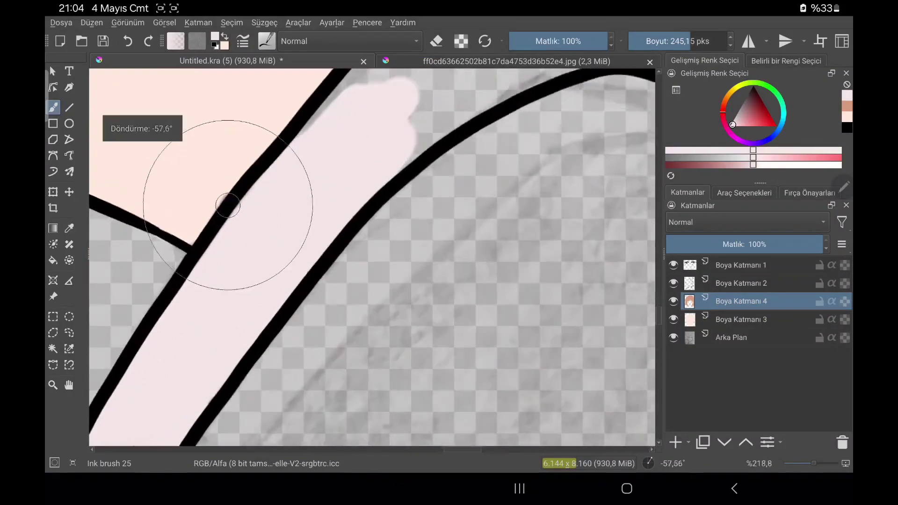
pyautogui.scroll(3, 269, 231)
# Step: Back on Boya Katmanı 4 in paint mode, fill the remaining collar gaps with pale pink
pyautogui.press('pagedown')
pyautogui.press('e')
pyautogui.press('pageup')
pyautogui.press('e')
pyautogui.moveTo(468, 159); pyautogui.dragTo(337, 195)
pyautogui.scroll(-1, 337, 194)
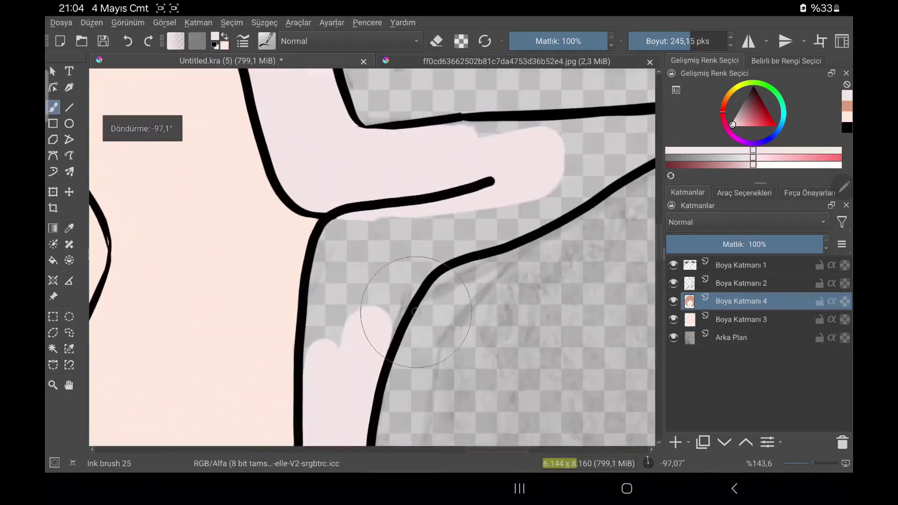
pyautogui.moveTo(328, 224)
pyautogui.mouseDown()
pyautogui.moveTo(321, 284)
pyautogui.moveTo(358, 357)
pyautogui.moveTo(463, 234)
pyautogui.mouseUp()
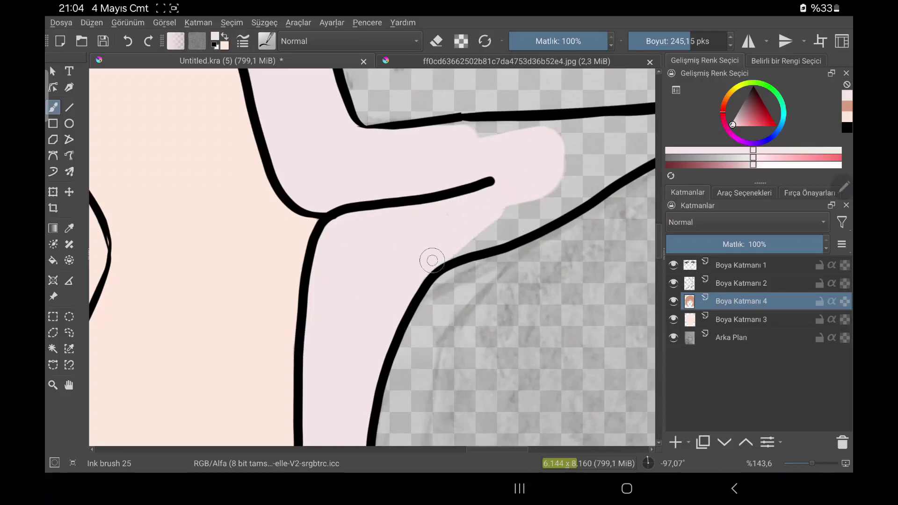
pyautogui.scroll(-1, 372, 257)
pyautogui.scroll(-1, 372, 257)
pyautogui.moveTo(346, 281)
pyautogui.mouseDown()
pyautogui.moveTo(403, 196)
pyautogui.moveTo(377, 298)
pyautogui.mouseUp()
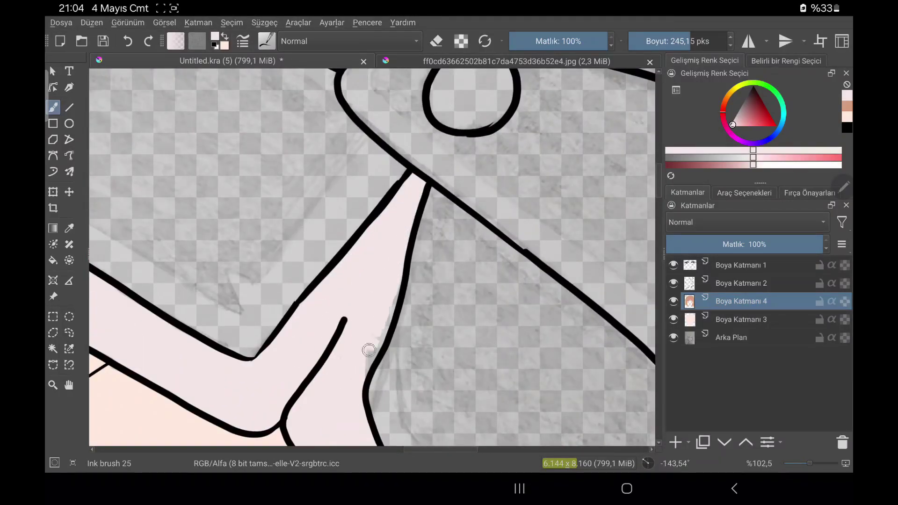
pyautogui.scroll(-2, 372, 257)
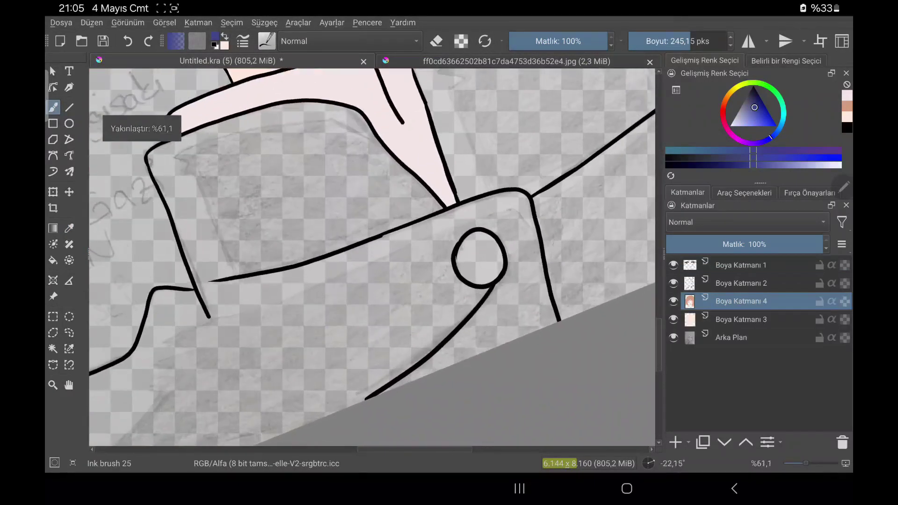
# Step: Paint navy blue around the collar button ring and upward from it
pyautogui.scroll(1, 372, 258)
pyautogui.scroll(2, 372, 258)
pyautogui.moveTo(370, 295)
pyautogui.mouseDown()
pyautogui.moveTo(380, 245)
pyautogui.moveTo(491, 248)
pyautogui.moveTo(449, 362)
pyautogui.moveTo(495, 274)
pyautogui.mouseUp()
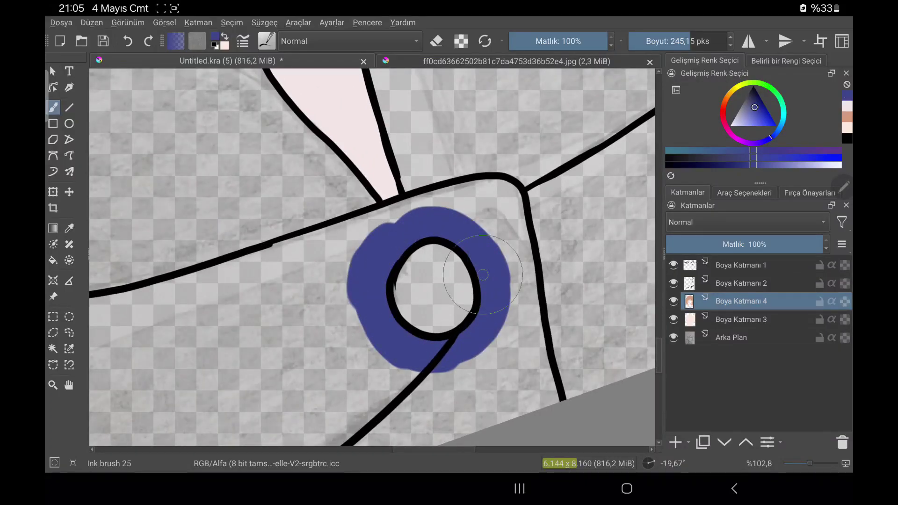
pyautogui.scroll(-1, 483, 274)
pyautogui.moveTo(370, 349); pyautogui.dragTo(320, 211)
# Step: Reset to black on Boya Katmanı 3, undo the stray vertical stroke, and ink a curving collar outline
pyautogui.press('d')
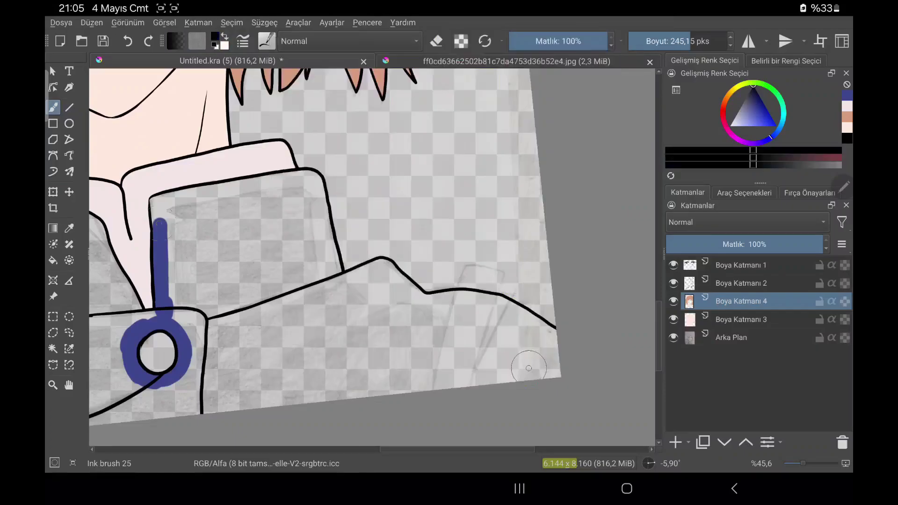
pyautogui.press('pagedown')
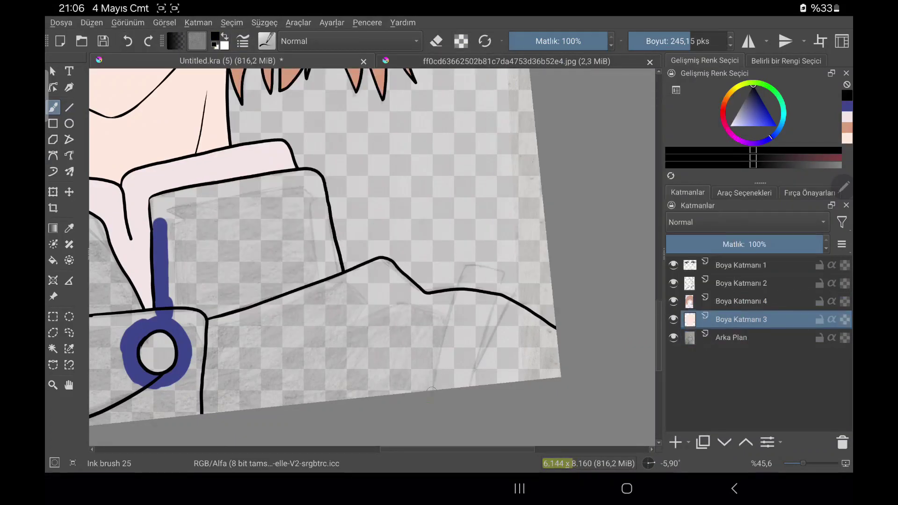
pyautogui.moveTo(373, 323); pyautogui.dragTo(408, 254)
pyautogui.hotkey('ctrl', 'z')
pyautogui.moveTo(498, 402); pyautogui.dragTo(419, 186)
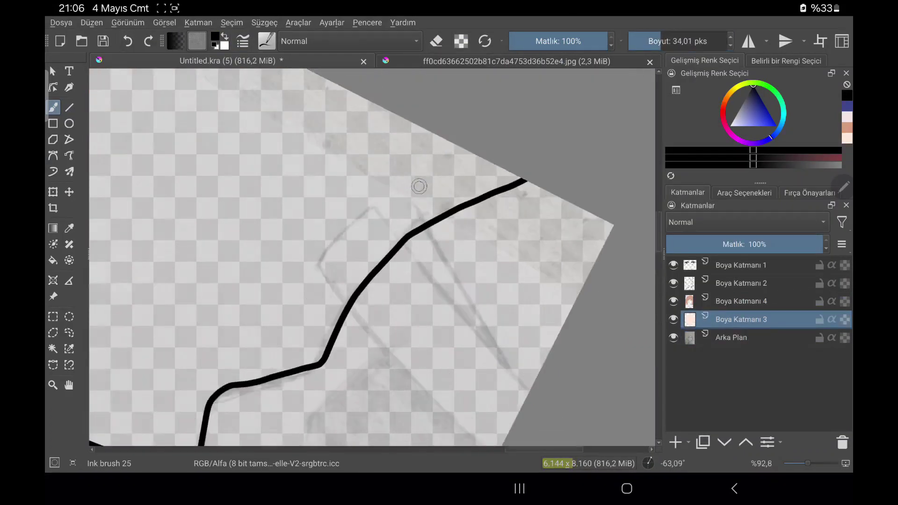
pyautogui.moveTo(528, 397); pyautogui.dragTo(471, 154)
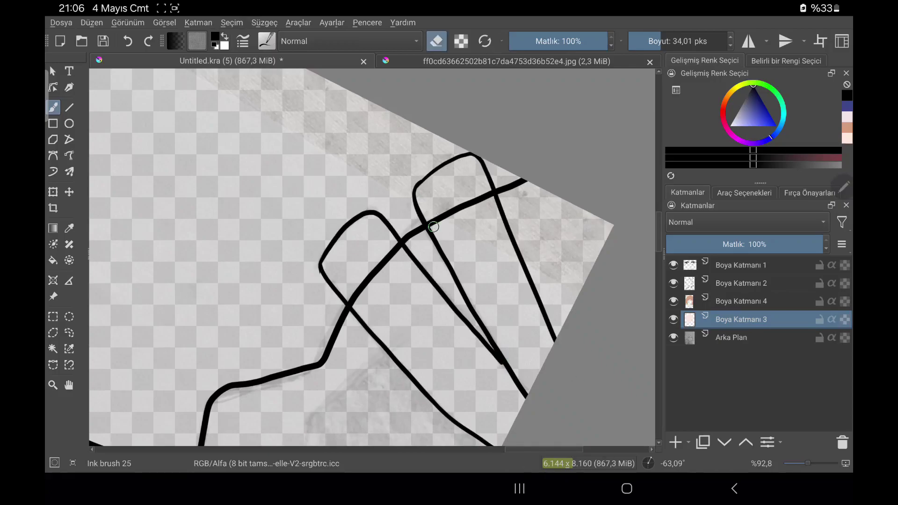
# Step: Erase the unwanted black collar strokes on Boya Katmanı 3
pyautogui.press('pageup')
pyautogui.press('pageup')
pyautogui.moveTo(434, 227); pyautogui.dragTo(461, 208)
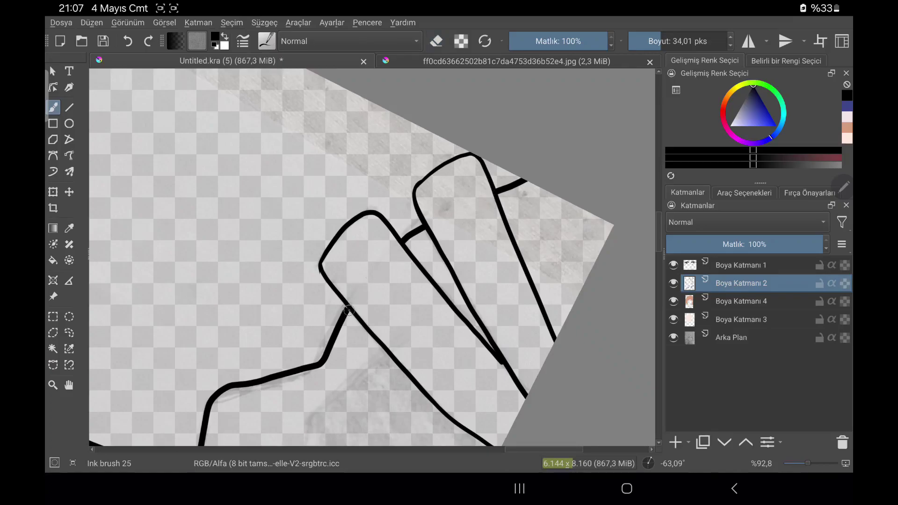
pyautogui.press('pagedown')
pyautogui.press('pagedown')
pyautogui.press('e')
pyautogui.moveTo(524, 388); pyautogui.dragTo(435, 187)
pyautogui.moveTo(487, 168)
pyautogui.mouseDown()
pyautogui.moveTo(327, 267)
pyautogui.moveTo(472, 421)
pyautogui.mouseUp()
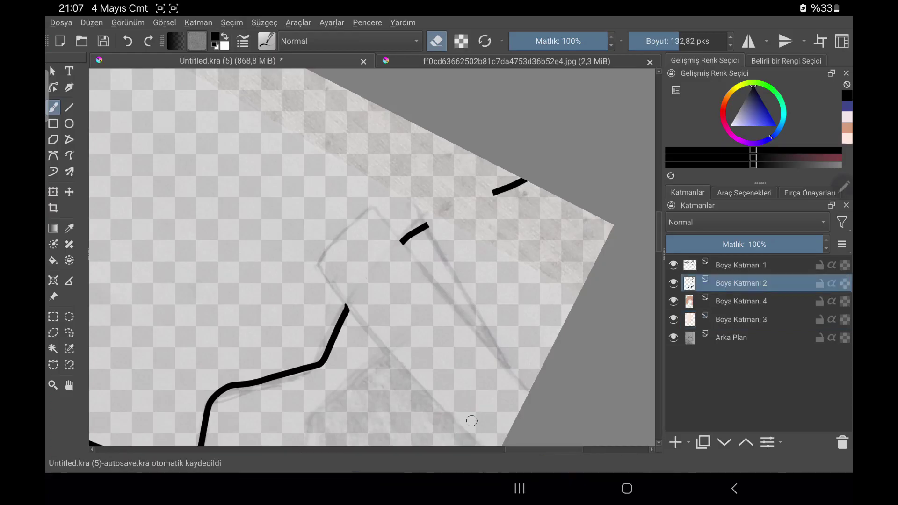
# Step: Ink thin collar outline curves on Boya Katmanı 2, undoing and redrawing the bad stroke
pyautogui.press('pageup')
pyautogui.press('pageup')
pyautogui.press('[')
pyautogui.press('[')
pyautogui.press('[')
pyautogui.moveTo(414, 382); pyautogui.dragTo(323, 258)
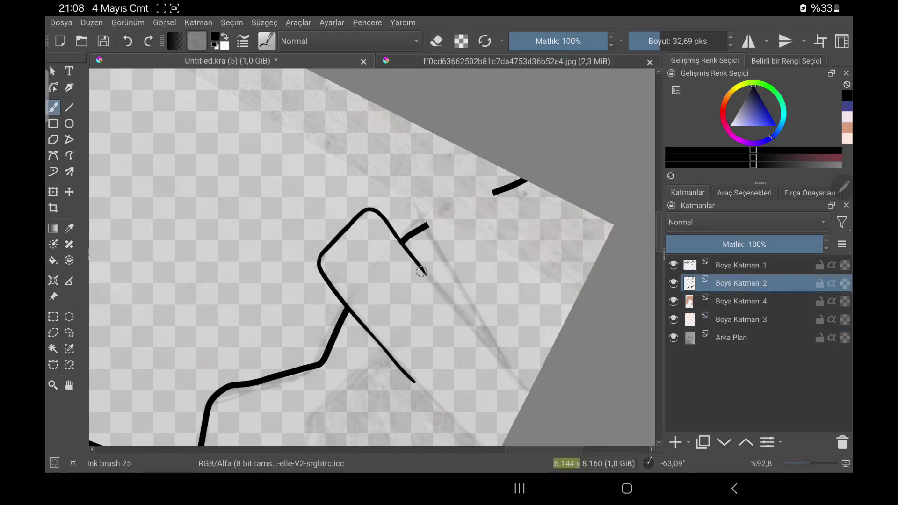
pyautogui.moveTo(421, 272); pyautogui.dragTo(529, 390)
pyautogui.click(128, 41)
pyautogui.scroll(-2, 284, 329)
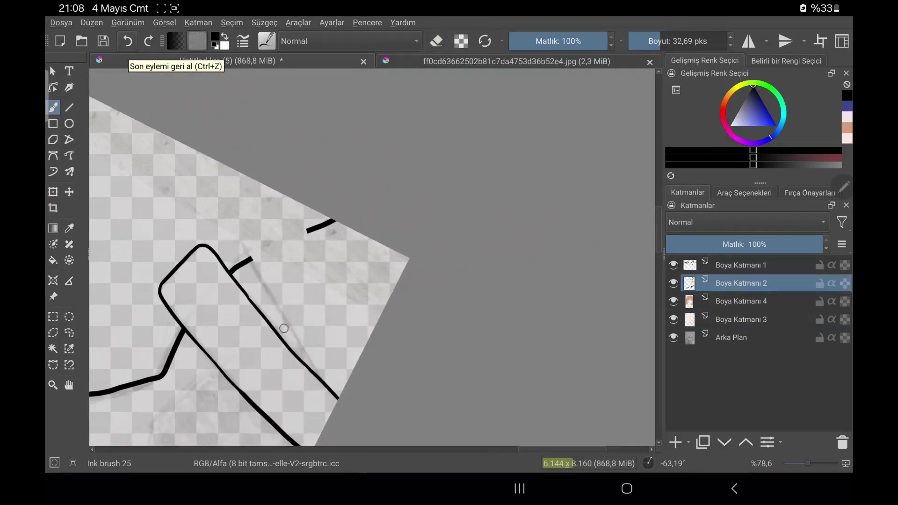
pyautogui.moveTo(243, 229); pyautogui.dragTo(305, 366)
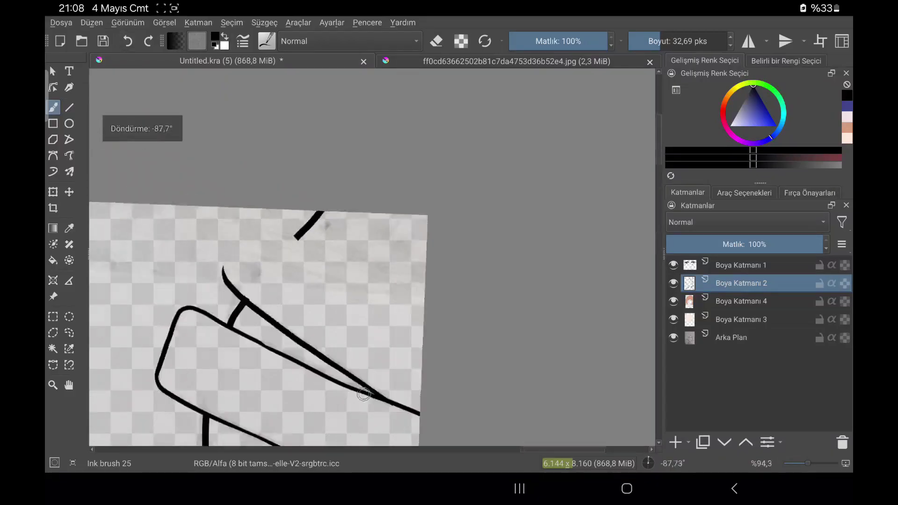
pyautogui.moveTo(234, 300); pyautogui.dragTo(293, 237)
pyautogui.scroll(-5, 506, 356)
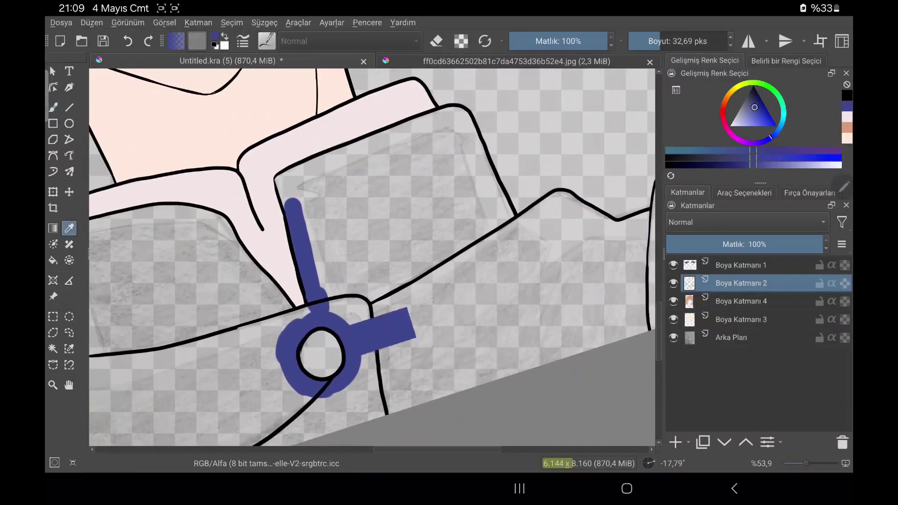
# Step: On Boya Katmanı 4, paint blue along the sleeve and up inside the jacket, joining the blobs
pyautogui.click(742, 301)
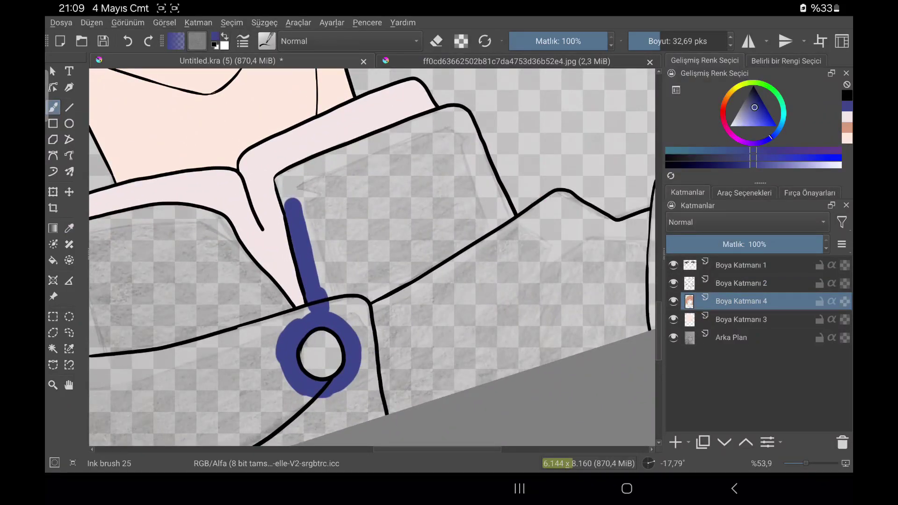
pyautogui.scroll(5, 328, 281)
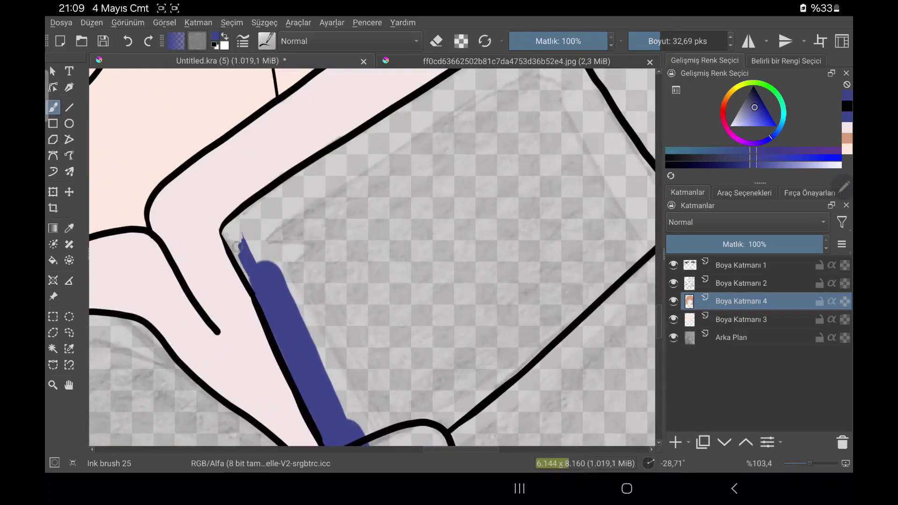
pyautogui.moveTo(279, 220); pyautogui.dragTo(289, 283)
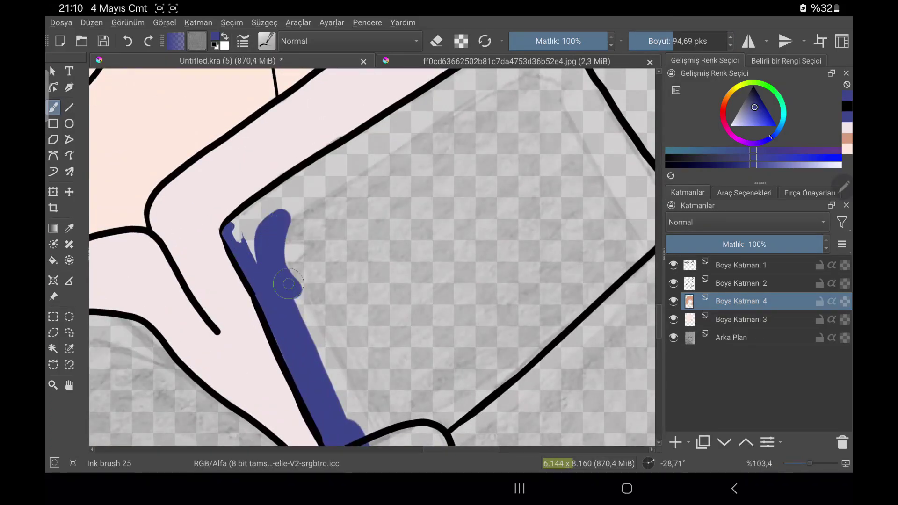
pyautogui.scroll(1, 240, 241)
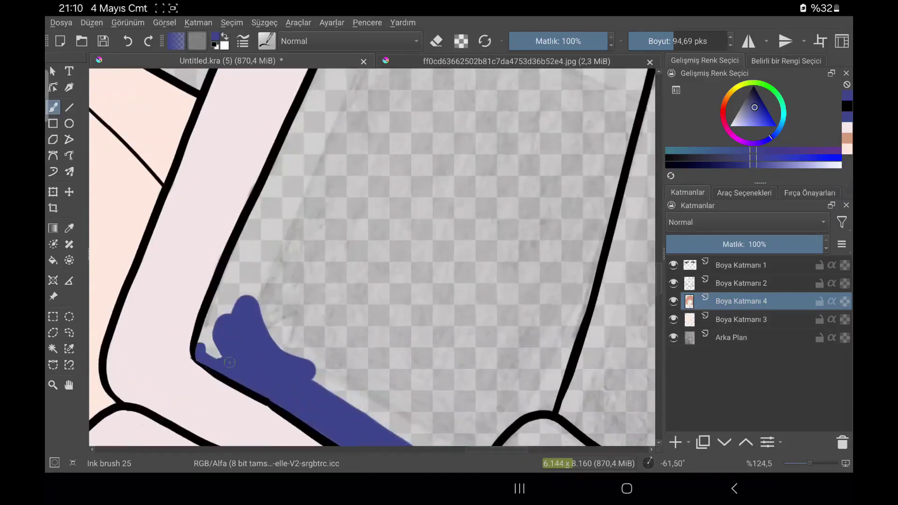
pyautogui.moveTo(211, 337)
pyautogui.mouseDown()
pyautogui.moveTo(228, 290)
pyautogui.moveTo(326, 230)
pyautogui.mouseUp()
pyautogui.scroll(-2, 224, 288)
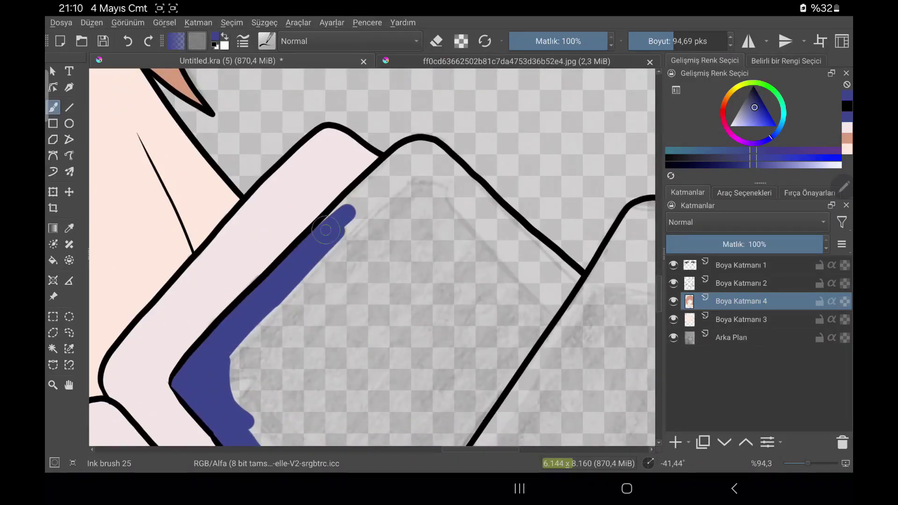
pyautogui.scroll(1, 326, 230)
pyautogui.moveTo(300, 370); pyautogui.dragTo(326, 247)
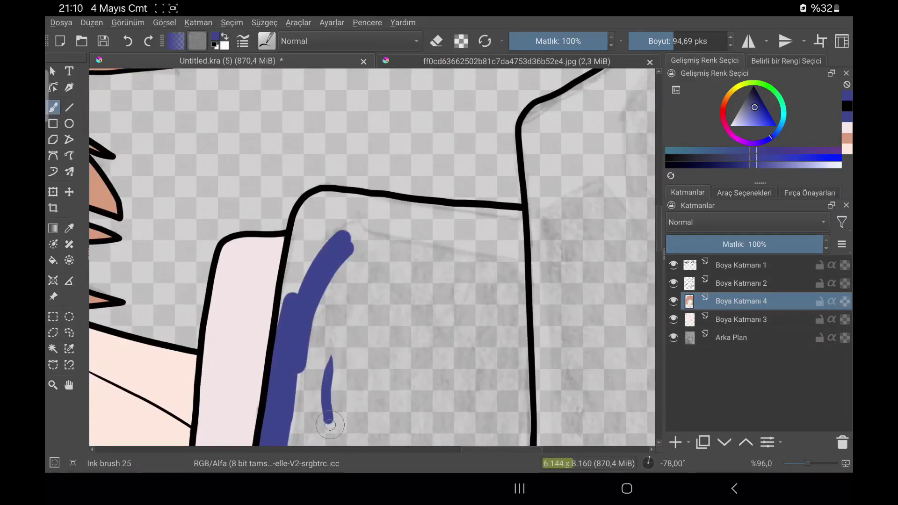
pyautogui.scroll(3, 283, 305)
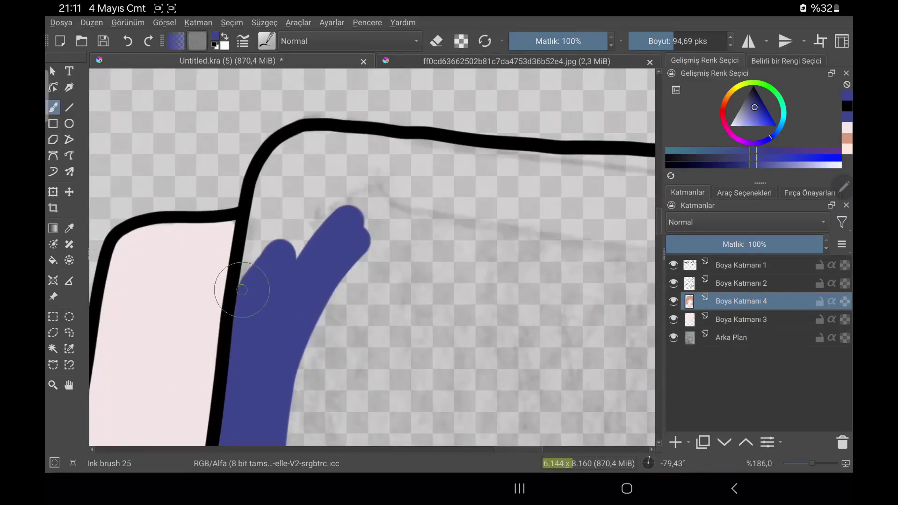
pyautogui.moveTo(242, 290)
pyautogui.mouseDown()
pyautogui.moveTo(260, 282)
pyautogui.moveTo(304, 173)
pyautogui.moveTo(381, 200)
pyautogui.mouseUp()
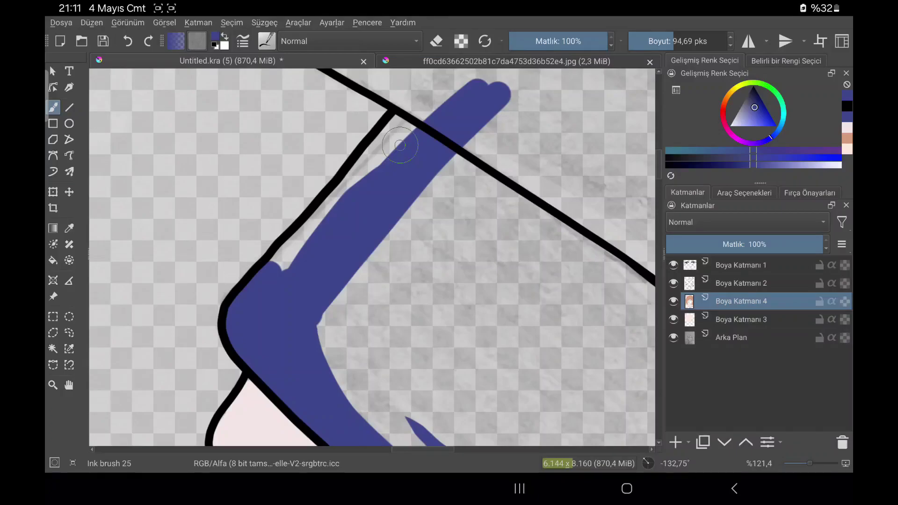
# Step: Fill blue along the black outline and into the narrow collar strips
pyautogui.moveTo(276, 267); pyautogui.dragTo(411, 119)
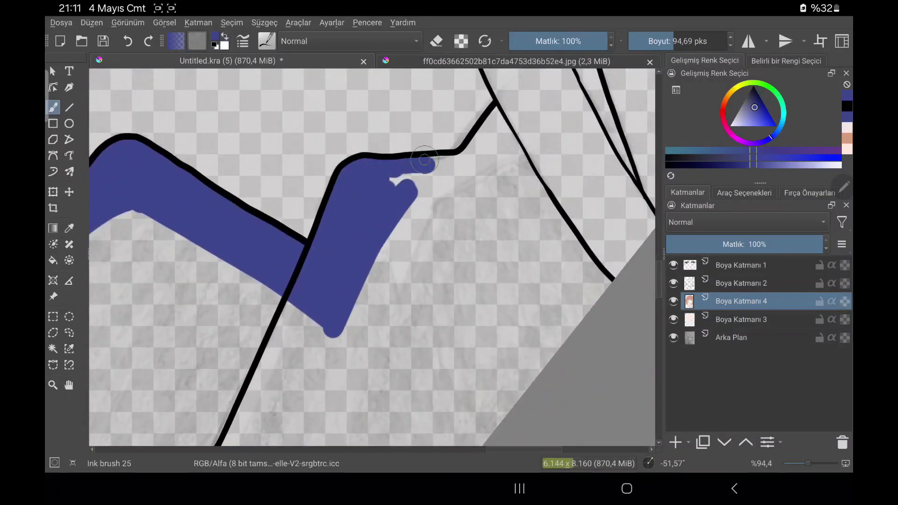
pyautogui.moveTo(349, 323); pyautogui.dragTo(296, 308)
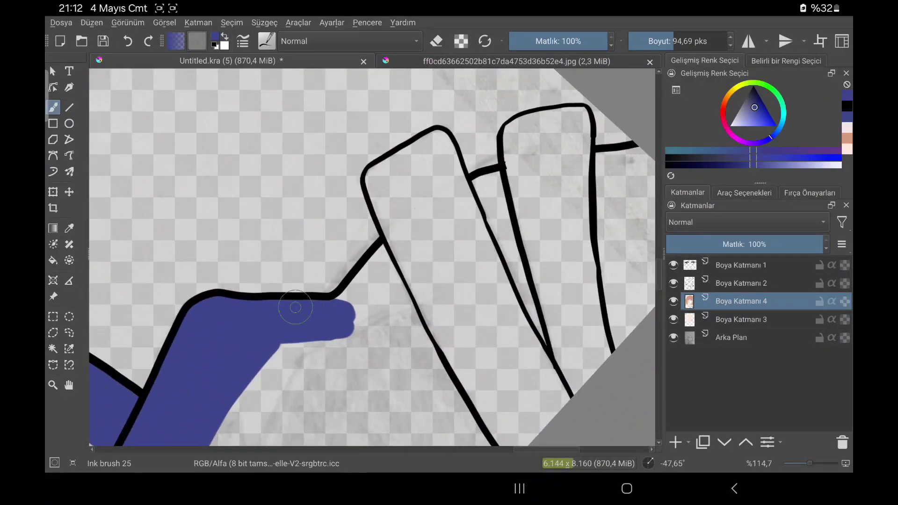
pyautogui.moveTo(336, 279)
pyautogui.mouseDown()
pyautogui.moveTo(362, 238)
pyautogui.moveTo(346, 374)
pyautogui.mouseUp()
pyautogui.moveTo(368, 178); pyautogui.dragTo(384, 303)
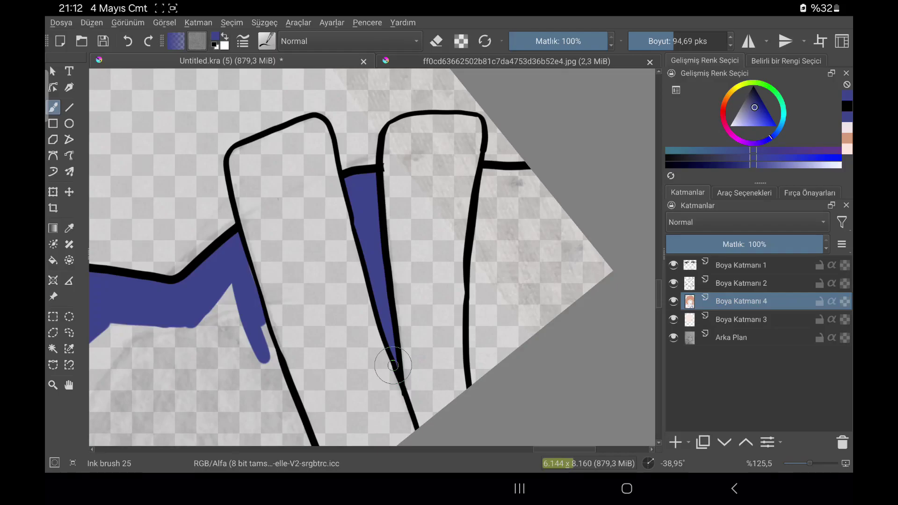
pyautogui.moveTo(487, 178)
pyautogui.mouseDown()
pyautogui.moveTo(515, 267)
pyautogui.moveTo(487, 356)
pyautogui.moveTo(474, 363)
pyautogui.mouseUp()
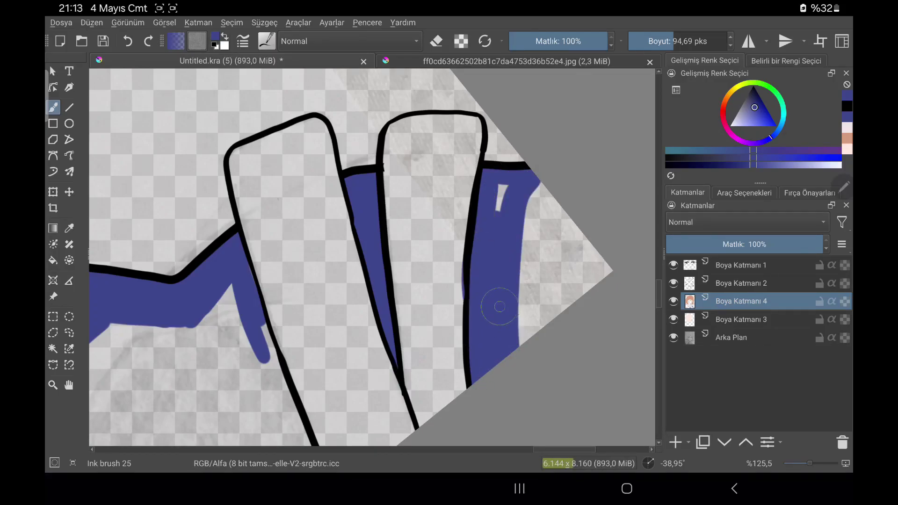
pyautogui.moveTo(533, 196)
pyautogui.mouseDown()
pyautogui.moveTo(599, 262)
pyautogui.moveTo(524, 346)
pyautogui.mouseUp()
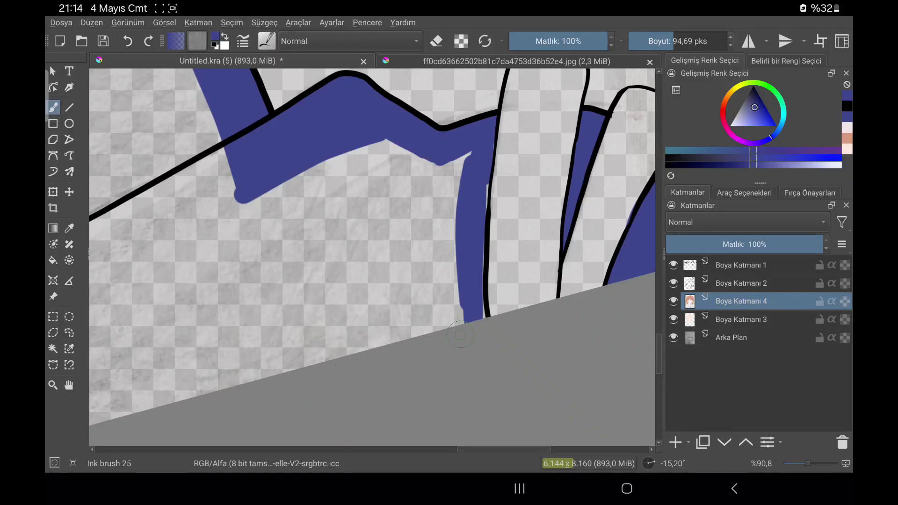
# Step: Cover the large jacket area and bottom-edge stripe with broad blue strokes
pyautogui.moveTo(384, 196)
pyautogui.mouseDown()
pyautogui.moveTo(444, 220)
pyautogui.moveTo(542, 206)
pyautogui.moveTo(318, 262)
pyautogui.moveTo(262, 206)
pyautogui.moveTo(228, 134)
pyautogui.moveTo(398, 119)
pyautogui.moveTo(468, 154)
pyautogui.mouseUp()
pyautogui.moveTo(510, 229); pyautogui.dragTo(360, 381)
pyautogui.moveTo(421, 320)
pyautogui.mouseDown()
pyautogui.moveTo(396, 404)
pyautogui.moveTo(503, 192)
pyautogui.mouseUp()
pyautogui.scroll(3, 375, 281)
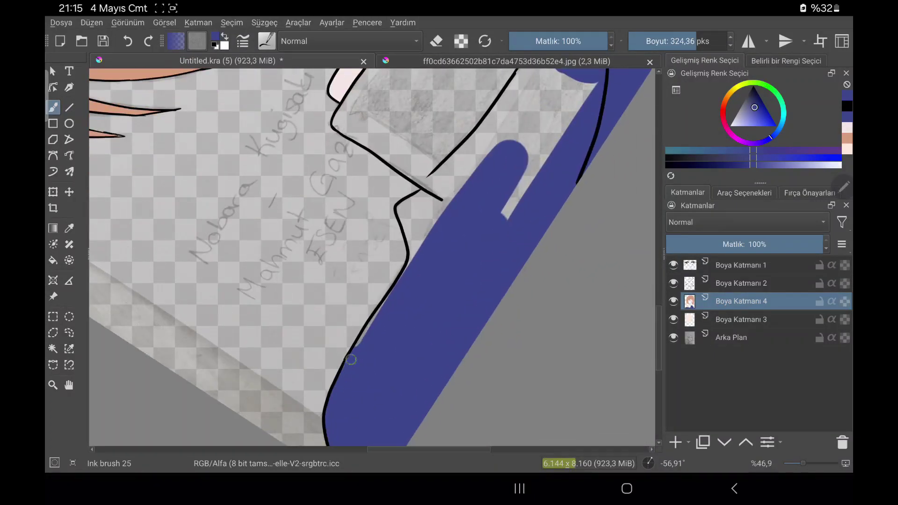
pyautogui.scroll(1, 447, 192)
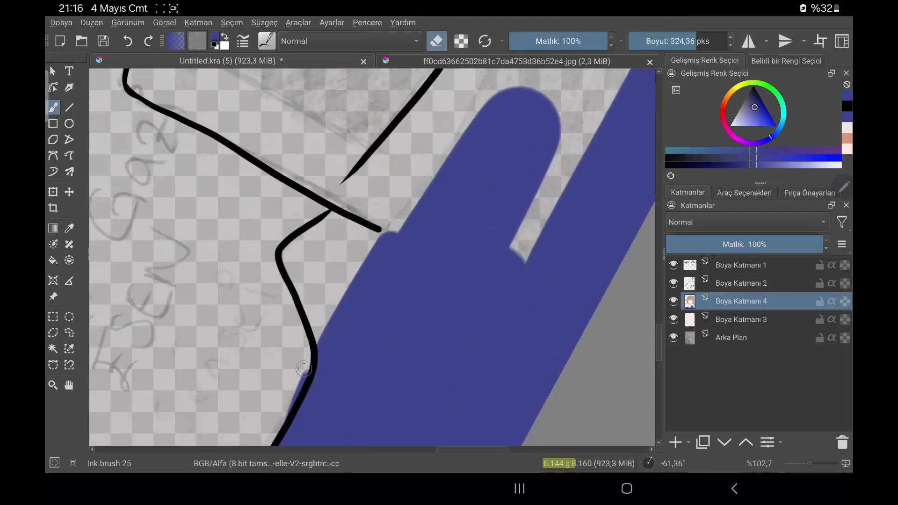
pyautogui.moveTo(608, 94); pyautogui.dragTo(521, 215)
pyautogui.scroll(2, 522, 214)
pyautogui.moveTo(487, 176); pyautogui.dragTo(427, 252)
pyautogui.scroll(3, 426, 252)
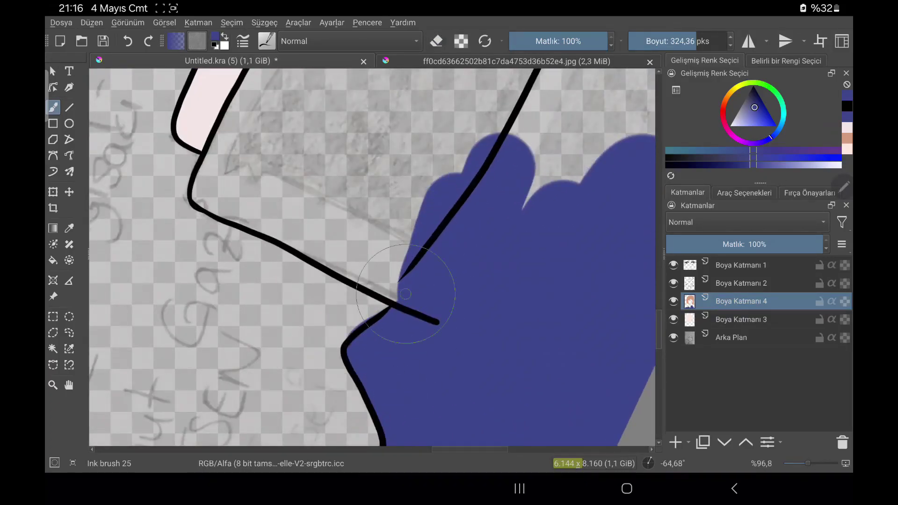
# Step: Paint blue up to the collar outline and fill the remaining transparent jacket areas
pyautogui.press('e')
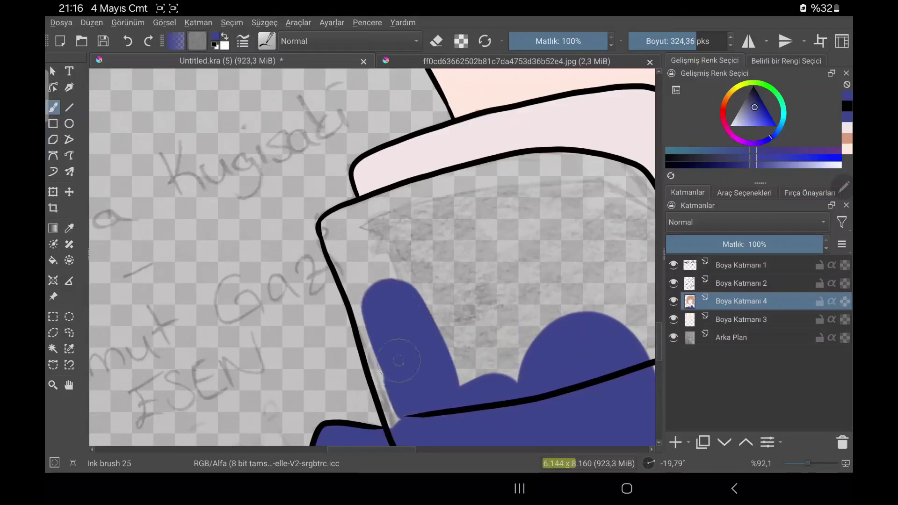
pyautogui.moveTo(377, 383); pyautogui.dragTo(369, 289)
pyautogui.scroll(2, 369, 290)
pyautogui.moveTo(309, 327); pyautogui.dragTo(298, 256)
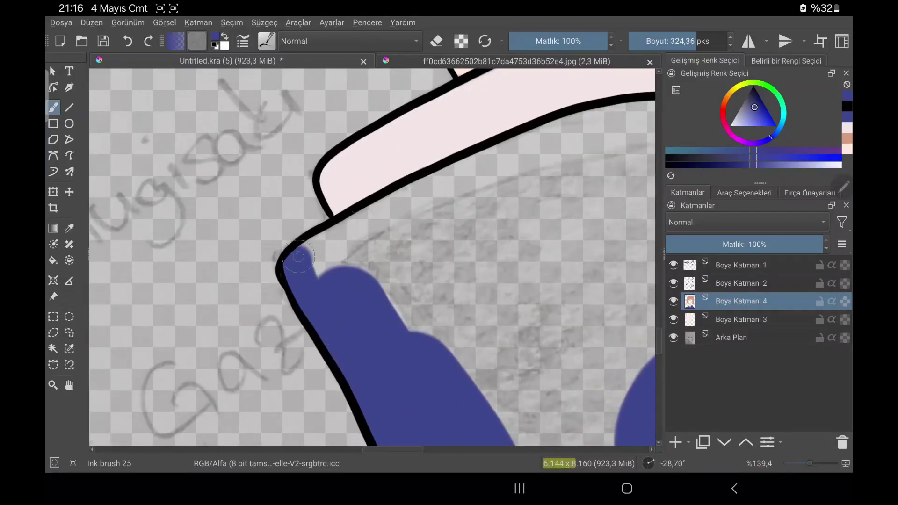
pyautogui.scroll(-5, 298, 258)
pyautogui.moveTo(356, 381)
pyautogui.mouseDown()
pyautogui.moveTo(541, 321)
pyautogui.moveTo(393, 266)
pyautogui.mouseUp()
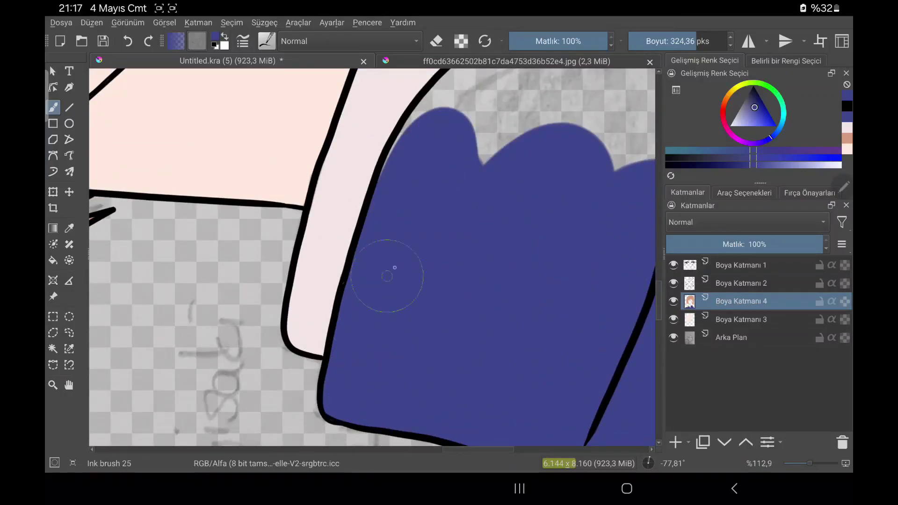
pyautogui.moveTo(328, 280); pyautogui.dragTo(482, 301)
pyautogui.scroll(3, 396, 266)
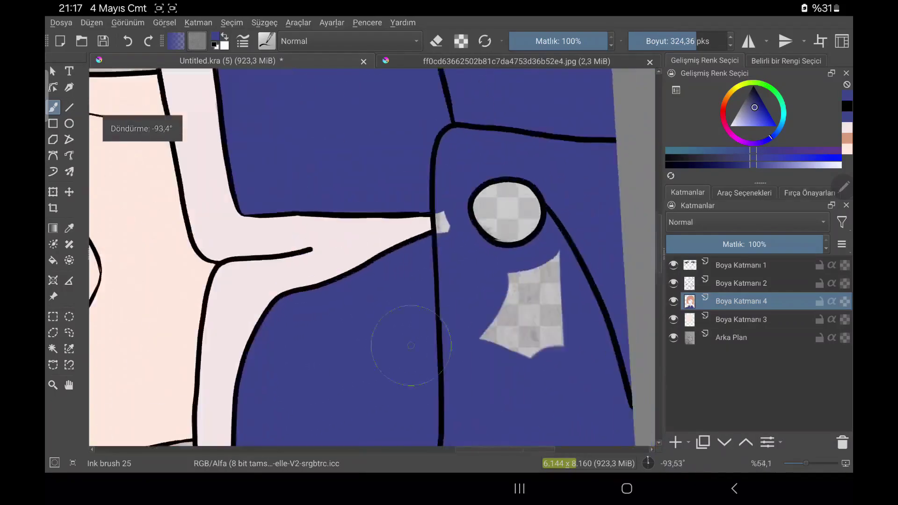
pyautogui.scroll(-5, 396, 266)
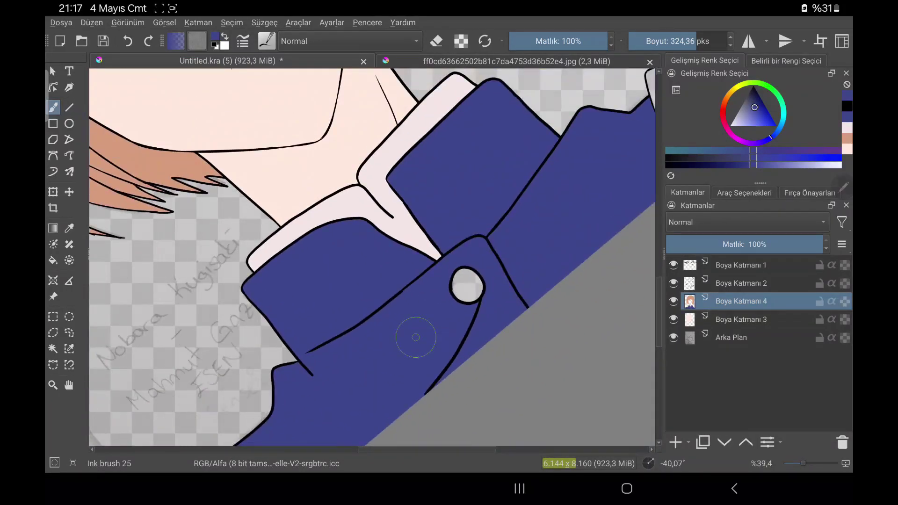
# Step: Paint the jacket button with the beige sampled from the reference image
pyautogui.click(514, 60)
pyautogui.click(69, 228)
pyautogui.click(384, 407)
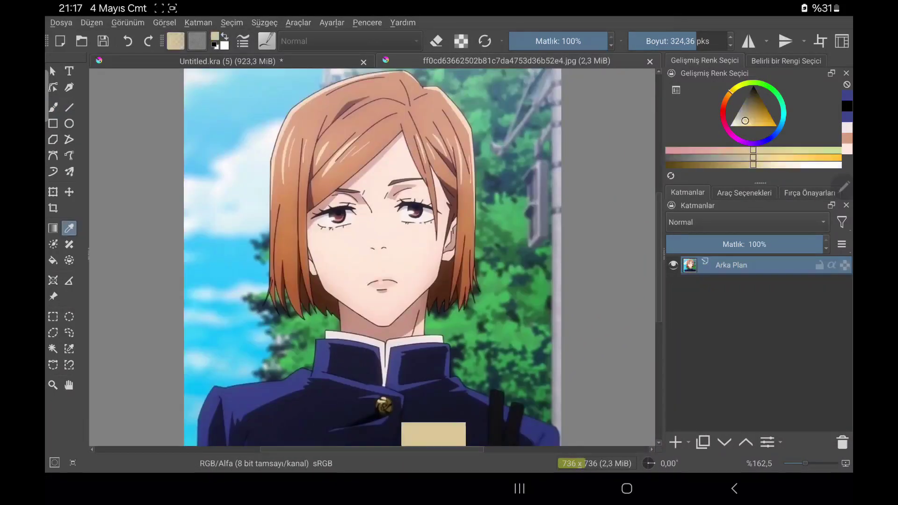
pyautogui.click(187, 61)
pyautogui.click(53, 107)
pyautogui.moveTo(299, 337); pyautogui.dragTo(272, 344)
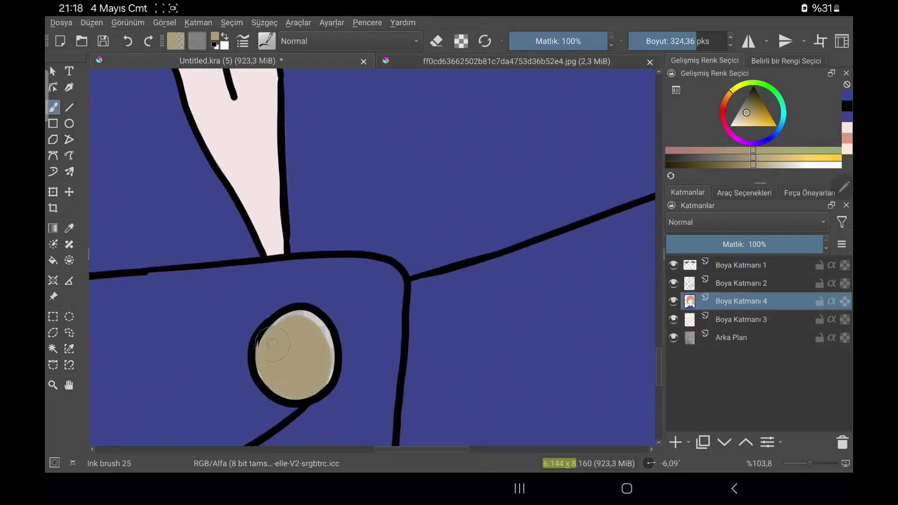
# Step: Shade the collar strip up to its top edge with the reference's dark navy
pyautogui.scroll(-3, 276, 349)
pyautogui.click(514, 61)
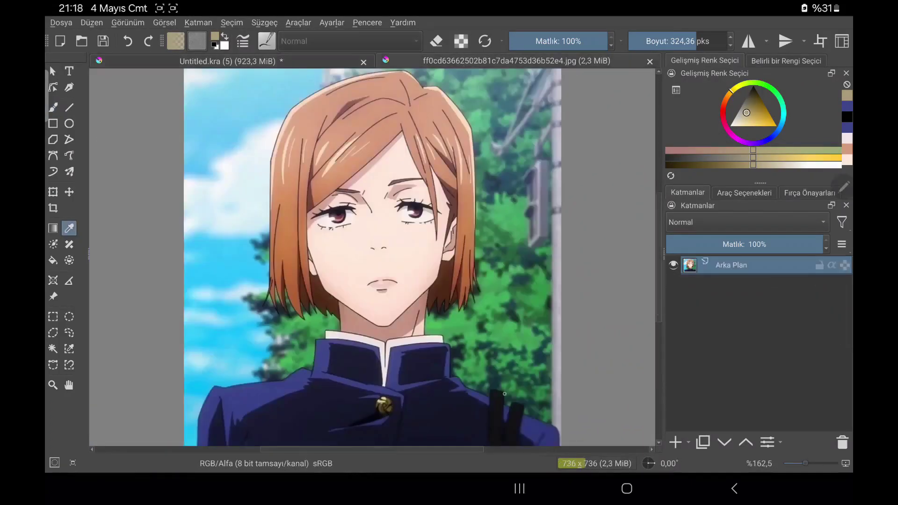
pyautogui.keyDown('ctrl'); pyautogui.click(356, 388); pyautogui.keyUp('ctrl')
pyautogui.click(187, 61)
pyautogui.moveTo(370, 280); pyautogui.dragTo(256, 417)
pyautogui.scroll(3, 256, 416)
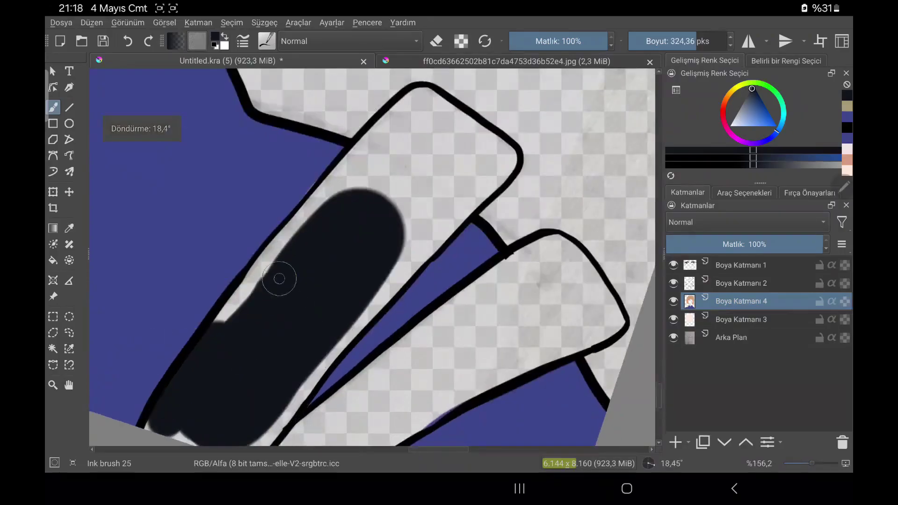
pyautogui.moveTo(281, 276); pyautogui.dragTo(353, 168)
pyautogui.scroll(2, 354, 168)
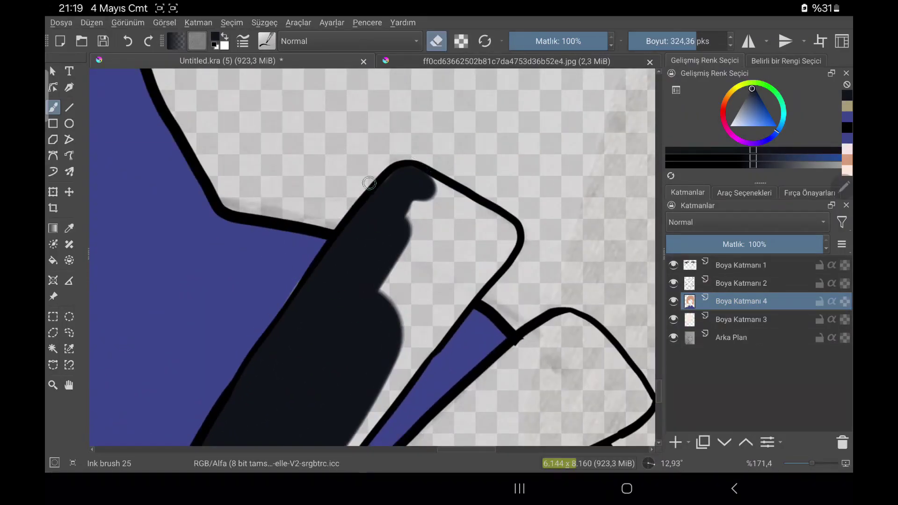
pyautogui.moveTo(402, 180)
pyautogui.mouseDown()
pyautogui.moveTo(441, 196)
pyautogui.moveTo(445, 272)
pyautogui.mouseUp()
# Step: Cover the white gap left inside the collar strip's dark shading
pyautogui.scroll(-2, 441, 197)
pyautogui.scroll(-1, 409, 304)
pyautogui.scroll(3, 410, 304)
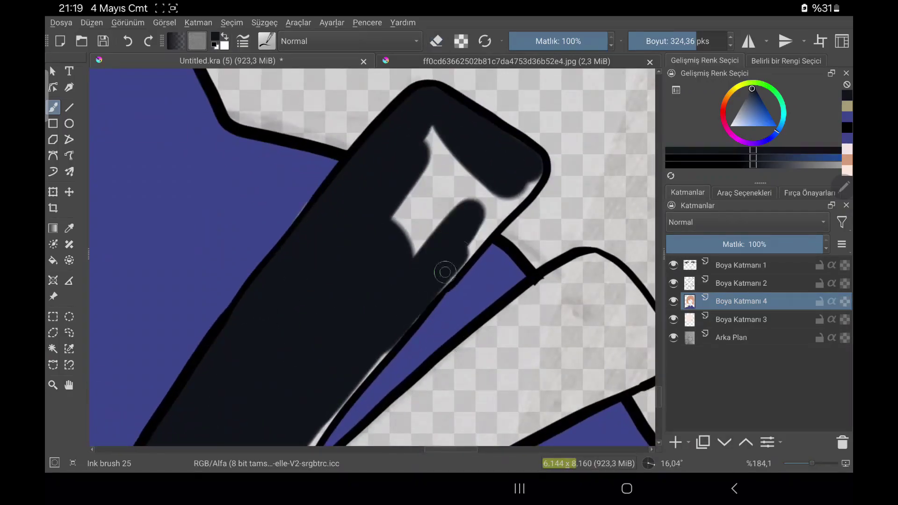
pyautogui.moveTo(532, 174); pyautogui.dragTo(455, 206)
pyautogui.scroll(2, 455, 206)
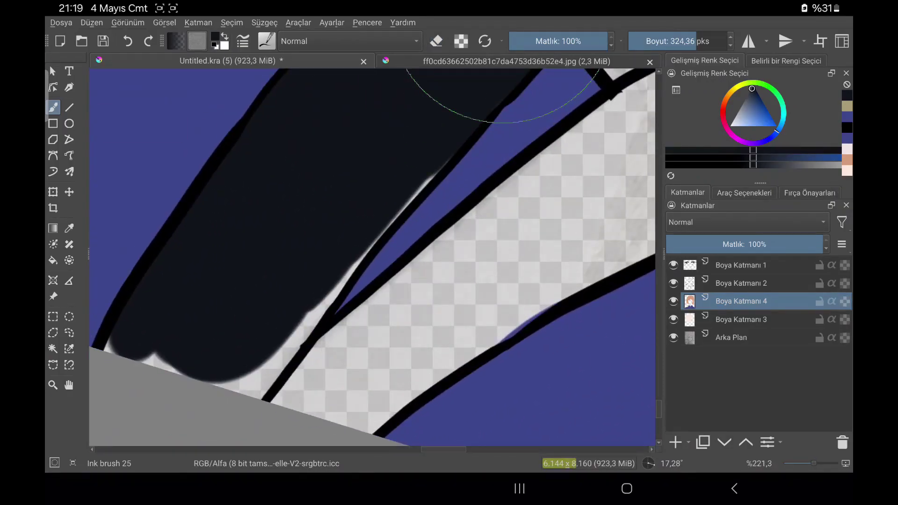
# Step: Fill the sleeve-edge gap and the finger shapes with dark paint
pyautogui.moveTo(351, 230)
pyautogui.mouseDown()
pyautogui.moveTo(381, 220)
pyautogui.moveTo(315, 300)
pyautogui.moveTo(130, 357)
pyautogui.mouseUp()
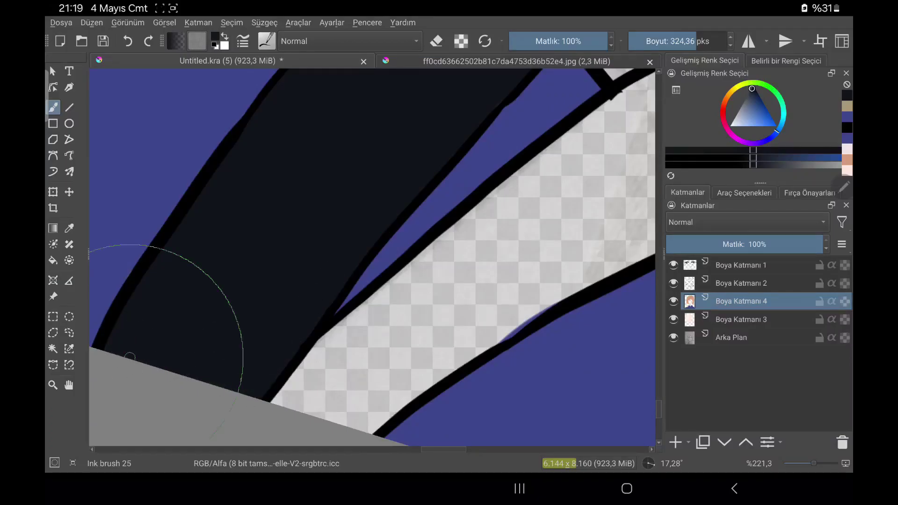
pyautogui.scroll(-2, 130, 357)
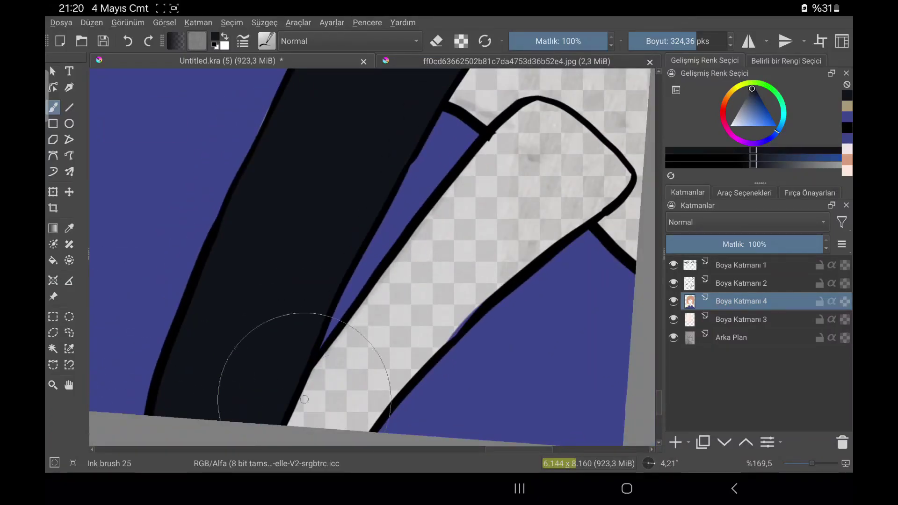
pyautogui.moveTo(305, 399)
pyautogui.mouseDown()
pyautogui.moveTo(415, 337)
pyautogui.moveTo(367, 352)
pyautogui.mouseUp()
pyautogui.scroll(-1, 436, 290)
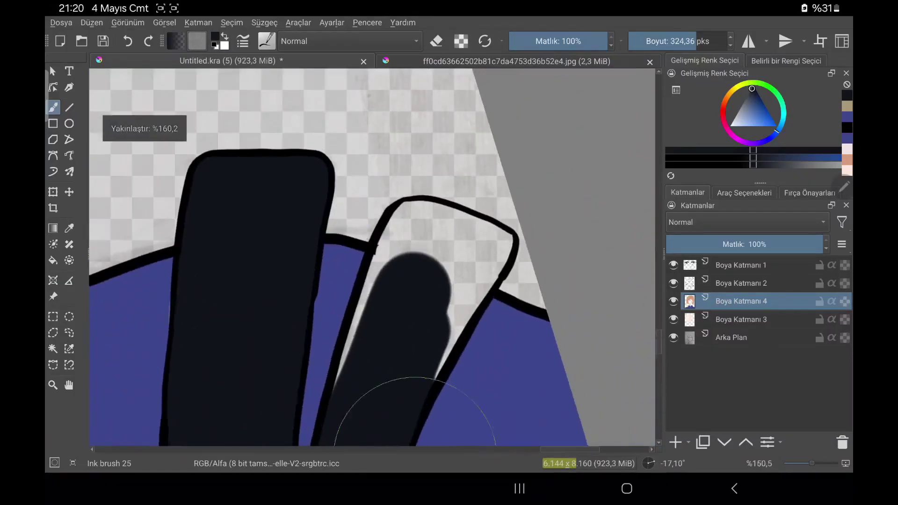
pyautogui.moveTo(415, 452)
pyautogui.mouseDown()
pyautogui.moveTo(401, 230)
pyautogui.moveTo(431, 281)
pyautogui.moveTo(382, 229)
pyautogui.mouseUp()
pyautogui.scroll(2, 431, 281)
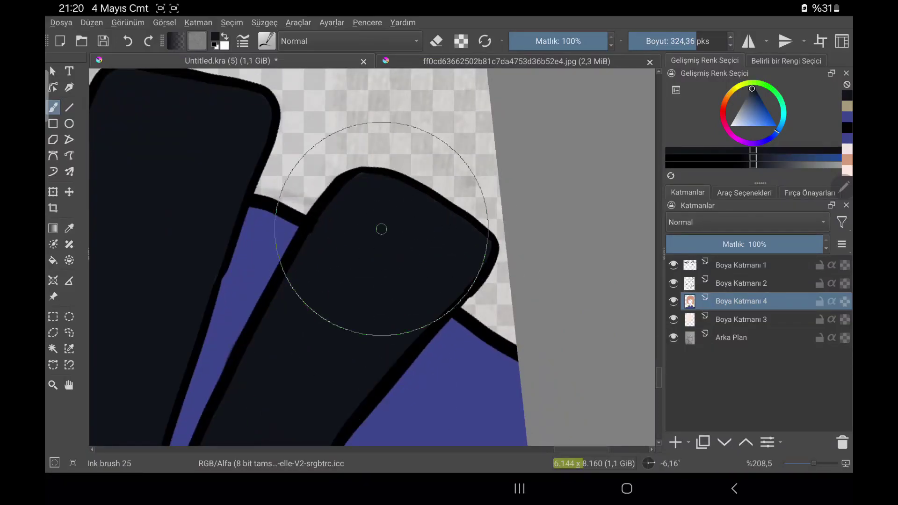
pyautogui.scroll(-3, 382, 229)
pyautogui.scroll(5, 381, 228)
pyautogui.hotkey('ctrl', 'Tab')
# Step: Sample the eye's pinkish-brown colour from the reference image and return to the drawing
pyautogui.press('p')
pyautogui.click(421, 337)
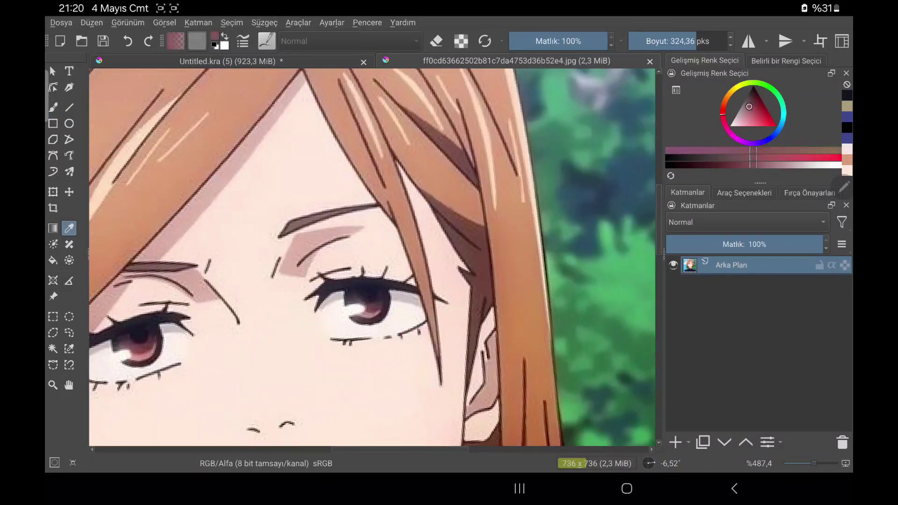
pyautogui.hotkey('ctrl', 'Tab')
pyautogui.press('b')
# Step: Erase part of the eye outline with the brush in eraser mode
pyautogui.scroll(5, 340, 364)
pyautogui.press('pageup')
pyautogui.press('e')
pyautogui.moveTo(348, 327); pyautogui.dragTo(340, 364)
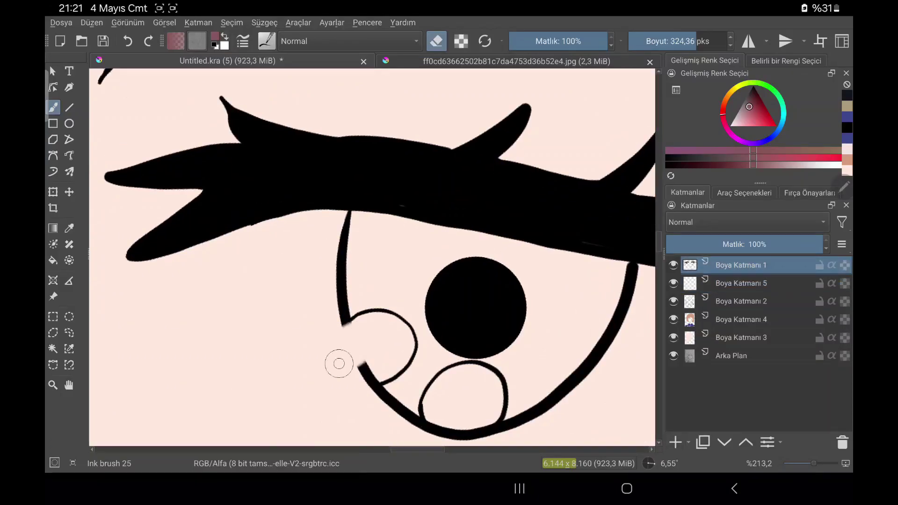
pyautogui.scroll(-5, 356, 375)
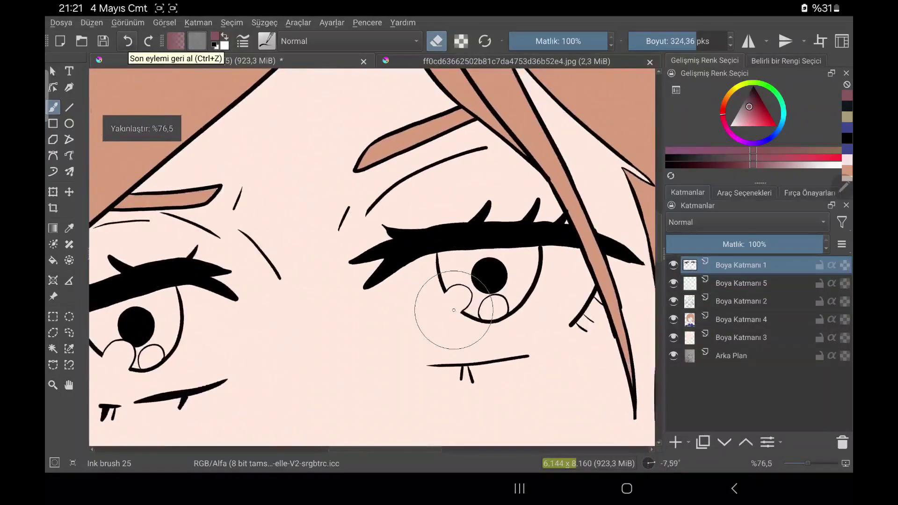
pyautogui.scroll(3, 350, 365)
# Step: Paint the first iris mauve under the eyelid, below and right of the pupil
pyautogui.press('e')
pyautogui.press('pagedown')
pyautogui.moveTo(290, 267); pyautogui.dragTo(538, 262)
pyautogui.scroll(5, 356, 304)
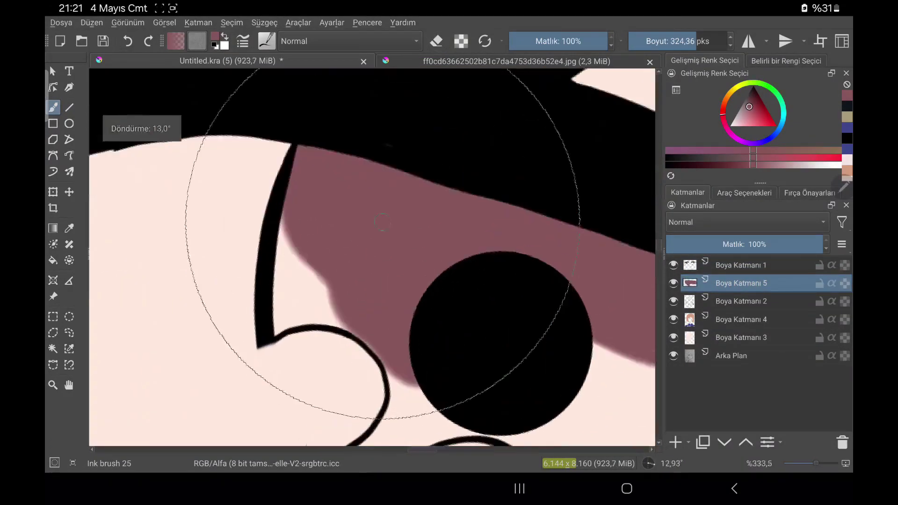
pyautogui.moveTo(295, 191)
pyautogui.mouseDown()
pyautogui.moveTo(285, 265)
pyautogui.moveTo(309, 299)
pyautogui.moveTo(369, 323)
pyautogui.mouseUp()
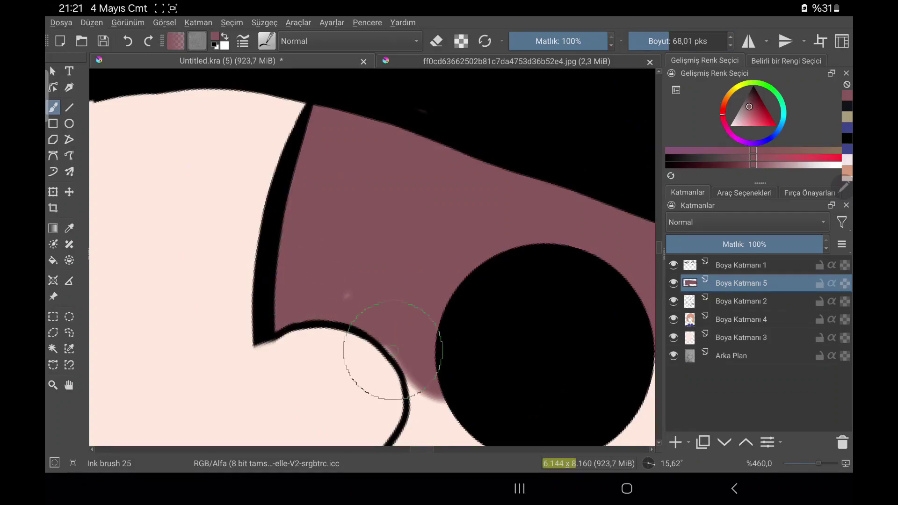
pyautogui.moveTo(412, 300); pyautogui.dragTo(438, 365)
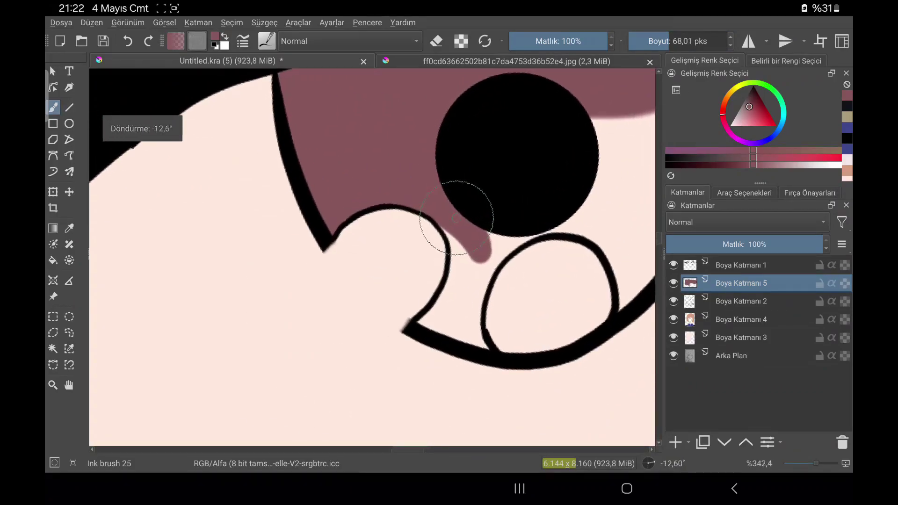
pyautogui.moveTo(456, 218); pyautogui.dragTo(451, 321)
pyautogui.moveTo(482, 243); pyautogui.dragTo(435, 318)
pyautogui.moveTo(450, 281); pyautogui.dragTo(422, 337)
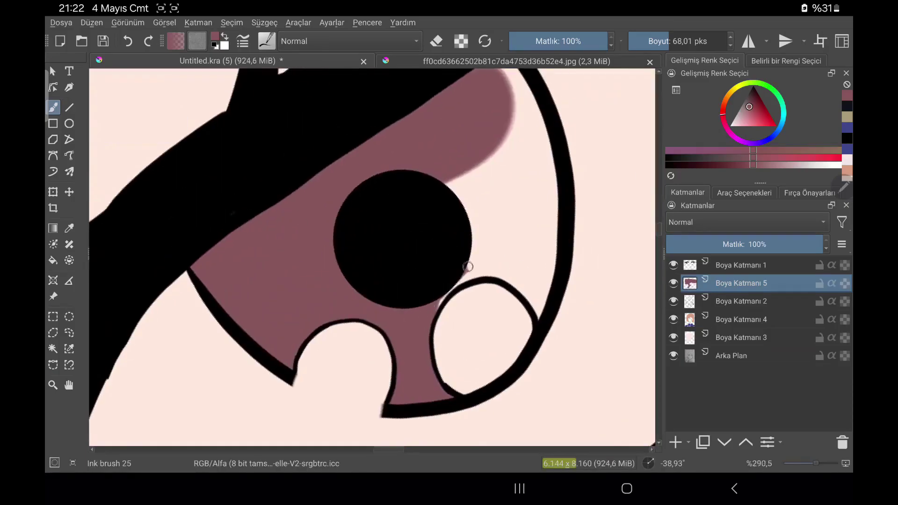
pyautogui.moveTo(468, 266); pyautogui.dragTo(496, 160)
pyautogui.moveTo(472, 201); pyautogui.dragTo(519, 286)
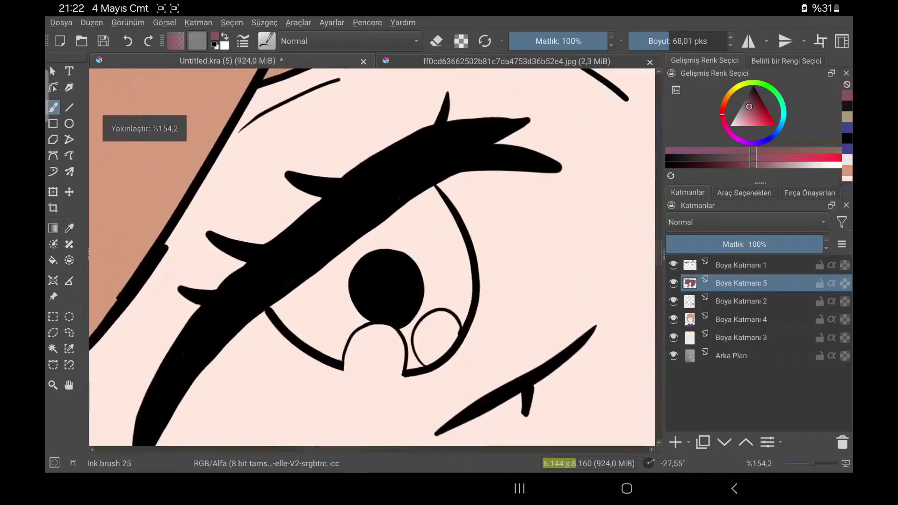
# Step: Fill the other eye's iris with mauve, covering the pale gaps beside the pupil
pyautogui.moveTo(327, 262); pyautogui.dragTo(327, 345)
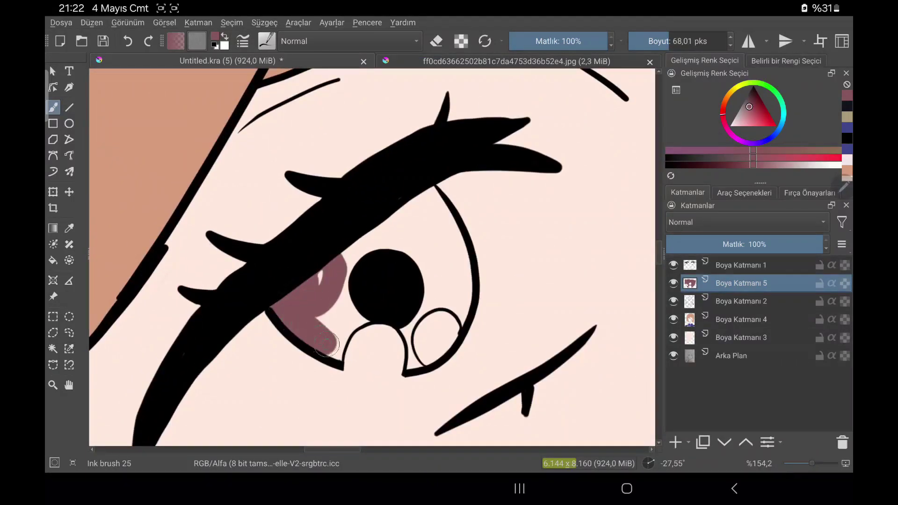
pyautogui.moveTo(342, 309); pyautogui.dragTo(334, 328)
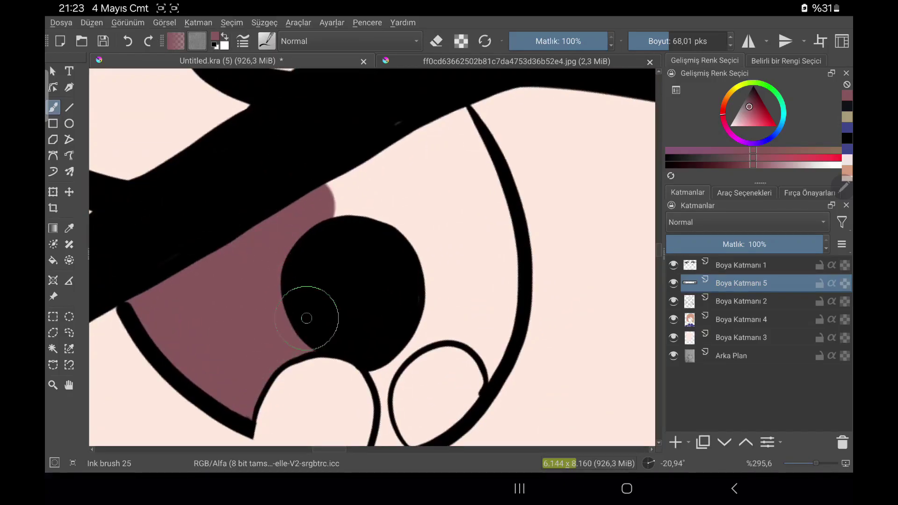
pyautogui.moveTo(327, 211); pyautogui.dragTo(421, 122)
pyautogui.moveTo(421, 187); pyautogui.dragTo(468, 318)
pyautogui.moveTo(292, 309)
pyautogui.mouseDown()
pyautogui.moveTo(279, 356)
pyautogui.moveTo(371, 264)
pyautogui.moveTo(421, 301)
pyautogui.moveTo(515, 140)
pyautogui.mouseUp()
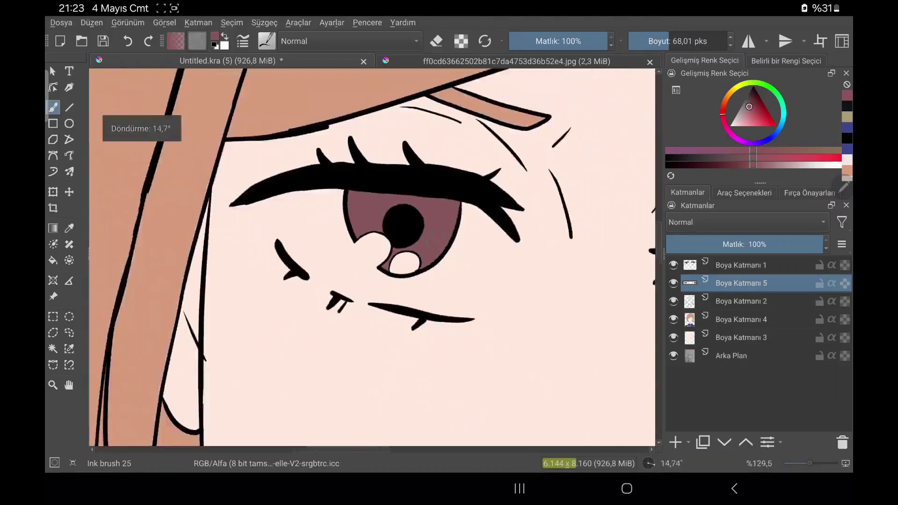
pyautogui.scroll(-3, 392, 246)
# Step: Switch to white and paint the left side of the eye and its highlight
pyautogui.click(226, 36)
pyautogui.scroll(3, 373, 256)
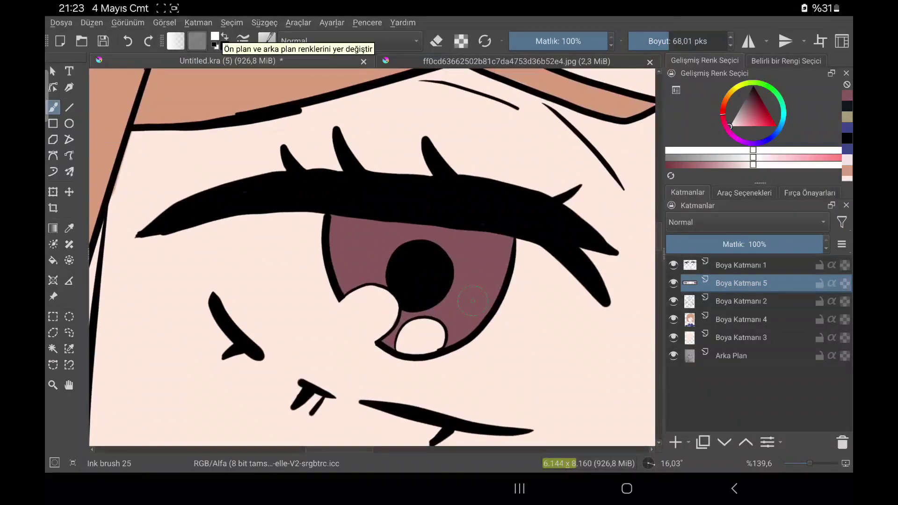
pyautogui.moveTo(213, 222); pyautogui.dragTo(220, 322)
pyautogui.scroll(3, 284, 187)
pyautogui.moveTo(285, 186)
pyautogui.mouseDown()
pyautogui.moveTo(297, 315)
pyautogui.moveTo(361, 360)
pyautogui.mouseUp()
pyautogui.scroll(3, 337, 241)
pyautogui.scroll(2, 337, 240)
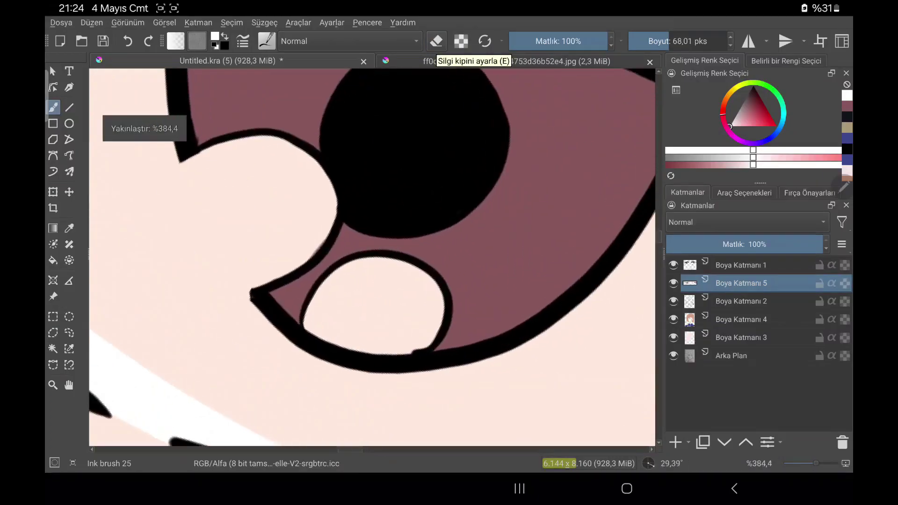
pyautogui.moveTo(323, 328)
pyautogui.mouseDown()
pyautogui.moveTo(364, 281)
pyautogui.moveTo(401, 269)
pyautogui.mouseUp()
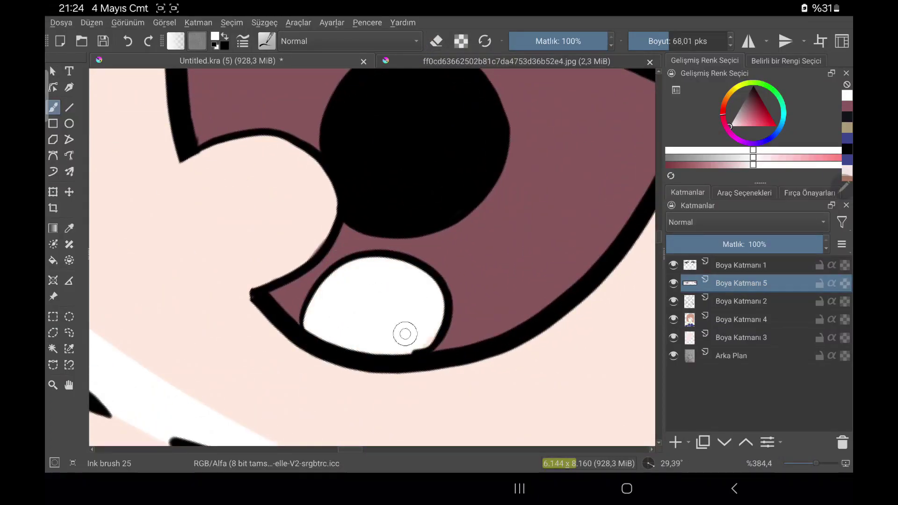
# Step: Cover the pink area left of the eye with white sclera strokes
pyautogui.scroll(-3, 406, 333)
pyautogui.scroll(2, 195, 290)
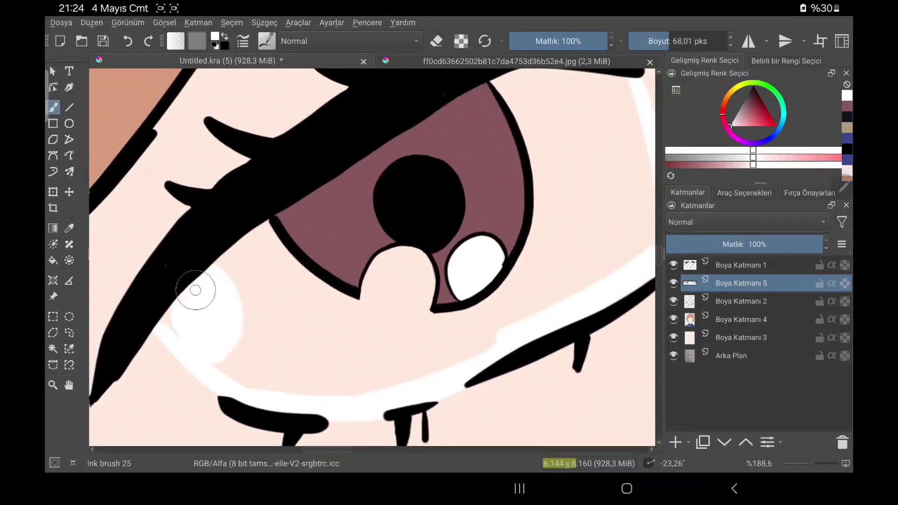
pyautogui.scroll(3, 195, 290)
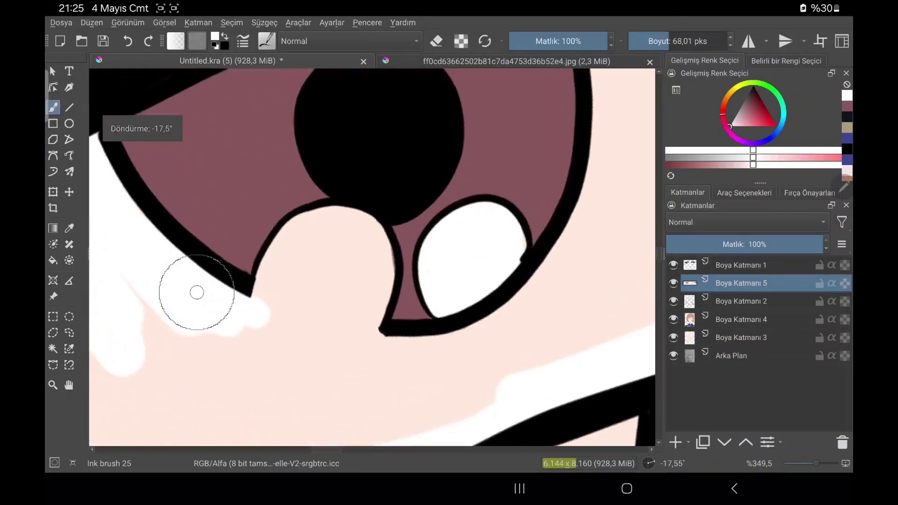
pyautogui.moveTo(152, 305)
pyautogui.mouseDown()
pyautogui.moveTo(337, 220)
pyautogui.moveTo(365, 281)
pyautogui.mouseUp()
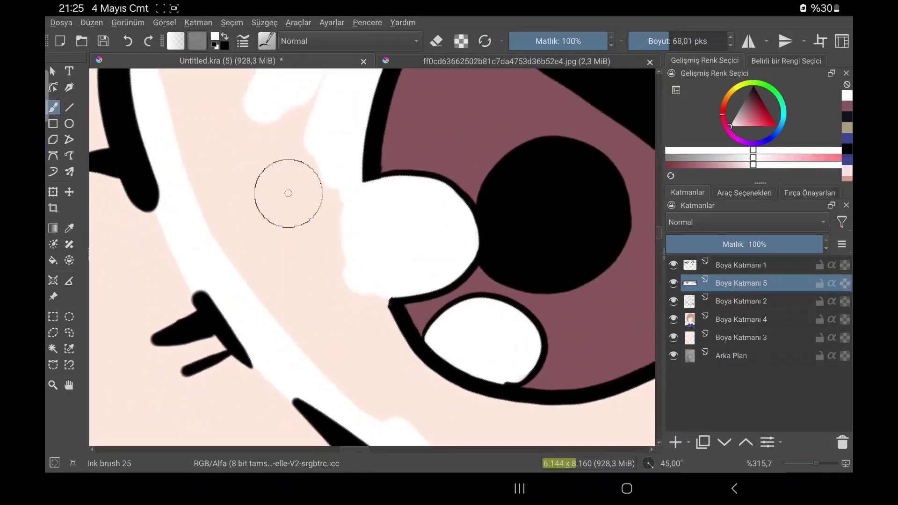
pyautogui.scroll(-1, 288, 193)
pyautogui.moveTo(345, 385)
pyautogui.mouseDown()
pyautogui.moveTo(287, 104)
pyautogui.moveTo(365, 369)
pyautogui.mouseUp()
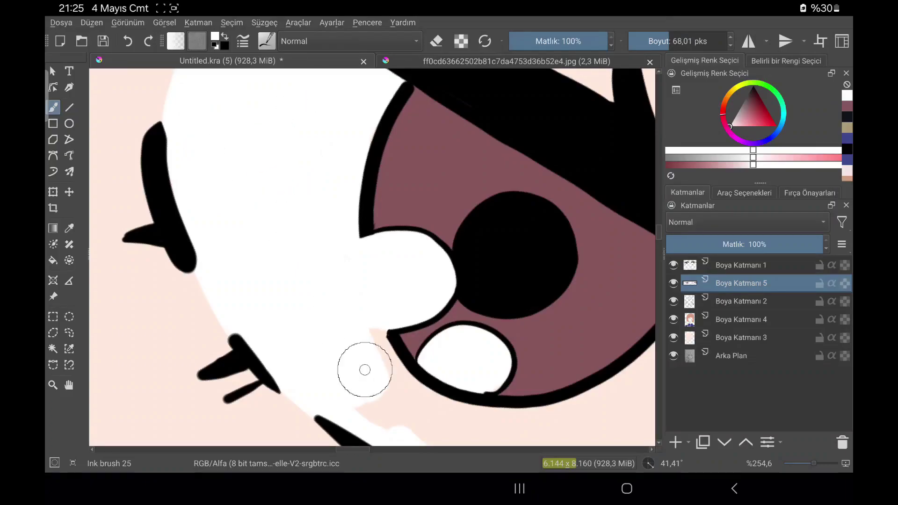
pyautogui.scroll(-2, 361, 371)
pyautogui.moveTo(315, 251); pyautogui.dragTo(306, 380)
pyautogui.moveTo(342, 356)
pyautogui.mouseDown()
pyautogui.moveTo(320, 192)
pyautogui.moveTo(401, 345)
pyautogui.moveTo(445, 343)
pyautogui.mouseUp()
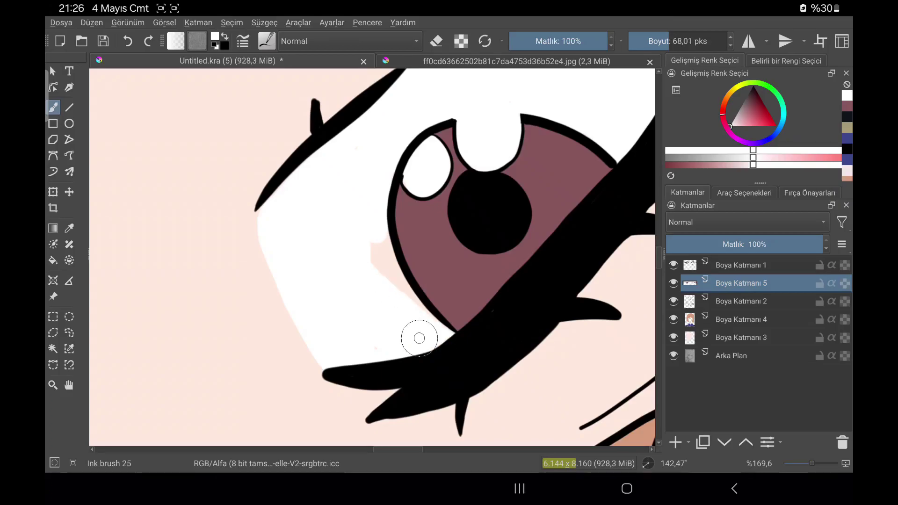
pyautogui.scroll(-1, 419, 339)
pyautogui.moveTo(321, 234); pyautogui.dragTo(356, 318)
pyautogui.scroll(-3, 356, 318)
# Step: Zoom and tilt the view onto the right eye and paint its highlight white
pyautogui.scroll(1, 318, 340)
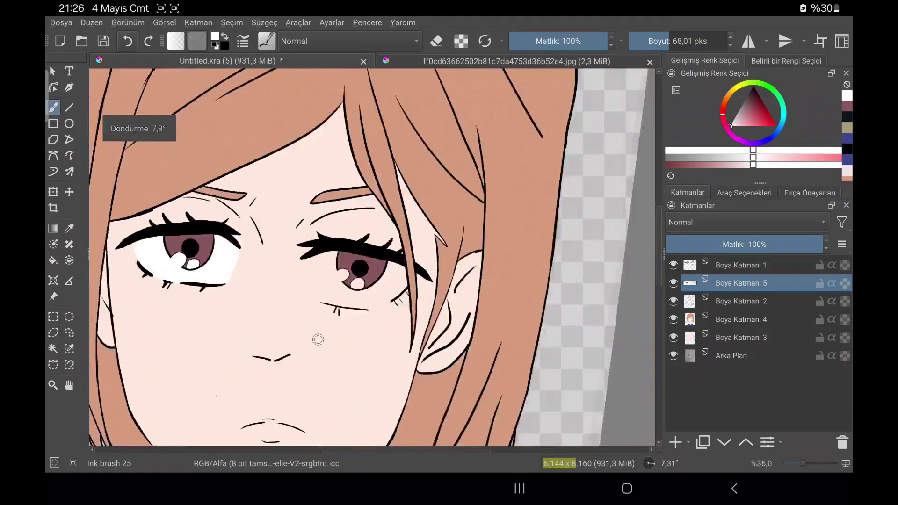
pyautogui.scroll(4, 318, 340)
pyautogui.scroll(1, 384, 356)
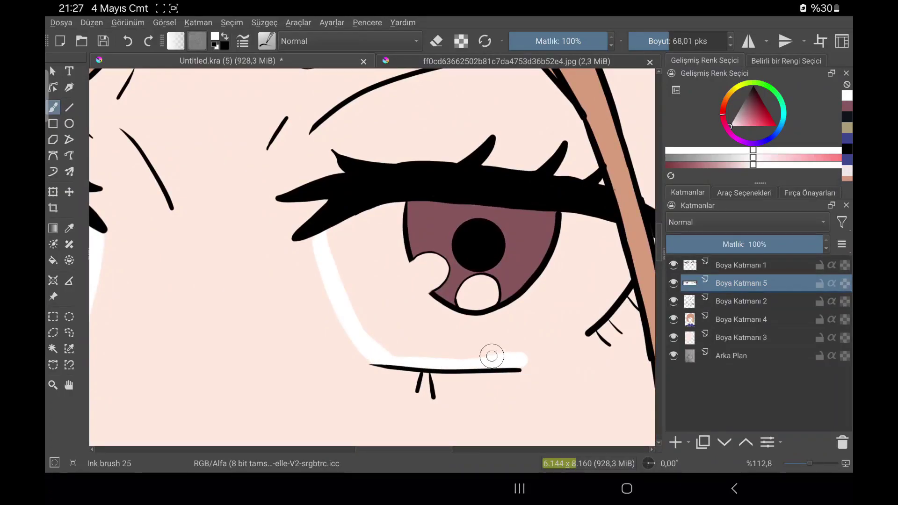
pyautogui.moveTo(492, 357); pyautogui.dragTo(494, 332)
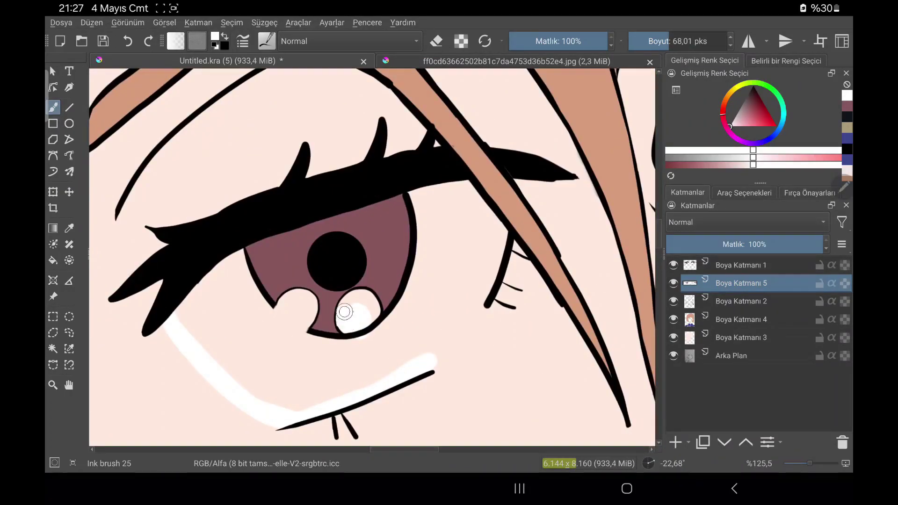
pyautogui.scroll(4, 344, 312)
pyautogui.moveTo(342, 284); pyautogui.dragTo(355, 299)
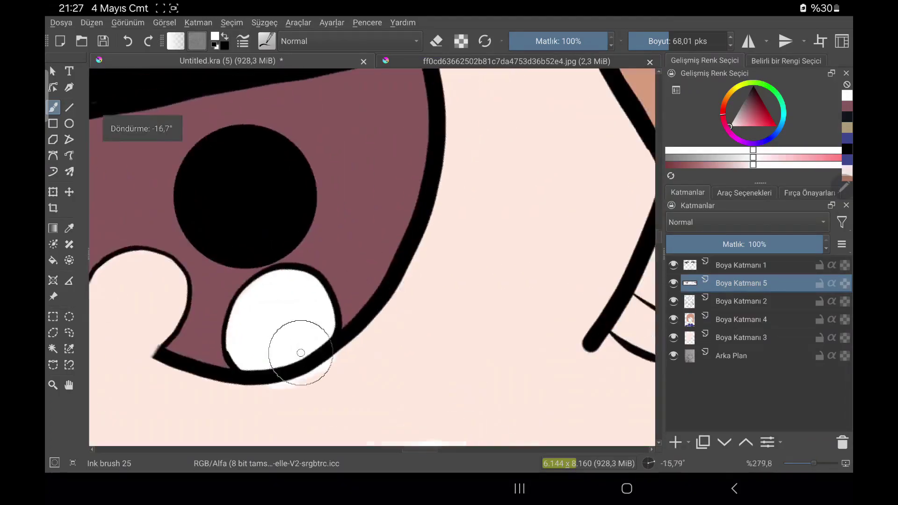
# Step: Paint the lower lid, sclera and left outline white, covering the pink bump
pyautogui.moveTo(412, 318); pyautogui.dragTo(550, 176)
pyautogui.scroll(-2, 549, 177)
pyautogui.moveTo(491, 295)
pyautogui.mouseDown()
pyautogui.moveTo(415, 363)
pyautogui.moveTo(429, 247)
pyautogui.moveTo(320, 365)
pyautogui.moveTo(296, 195)
pyautogui.mouseUp()
pyautogui.scroll(1, 321, 365)
pyautogui.scroll(5, 297, 194)
pyautogui.moveTo(335, 318)
pyautogui.mouseDown()
pyautogui.moveTo(325, 309)
pyautogui.moveTo(300, 327)
pyautogui.mouseUp()
pyautogui.scroll(6, 242, 94)
pyautogui.moveTo(337, 275)
pyautogui.mouseDown()
pyautogui.moveTo(291, 345)
pyautogui.moveTo(274, 309)
pyautogui.mouseUp()
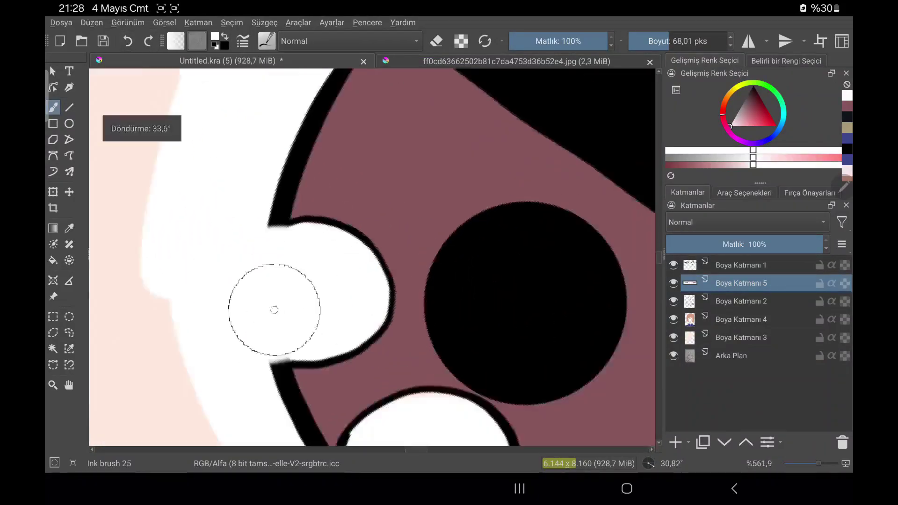
pyautogui.scroll(-3, 275, 309)
pyautogui.scroll(-6, 307, 265)
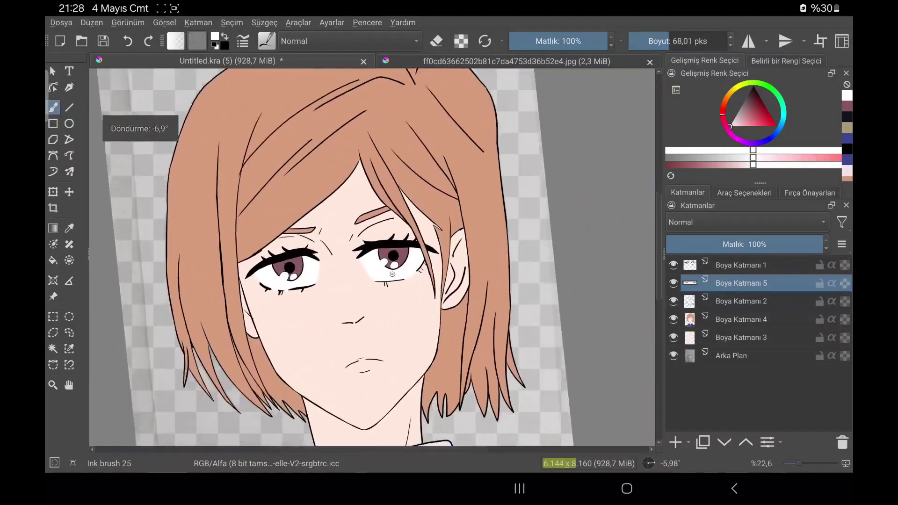
# Step: Start a new layer, reset colours to black, and ink the first hair strands
pyautogui.scroll(5, 260, 214)
pyautogui.press('d')
pyautogui.press('Insert')
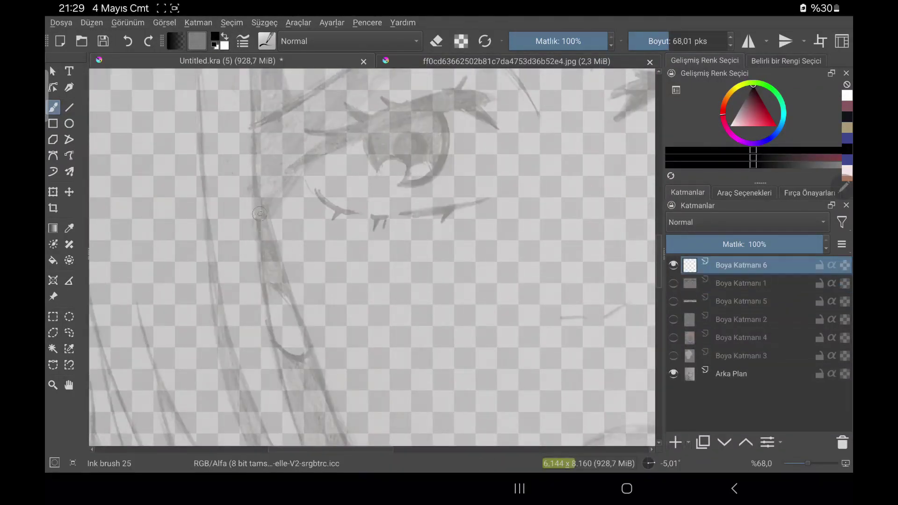
pyautogui.moveTo(259, 214); pyautogui.dragTo(290, 302)
pyautogui.scroll(-3, 290, 302)
pyautogui.moveTo(260, 379); pyautogui.dragTo(427, 157)
pyautogui.scroll(5, 332, 291)
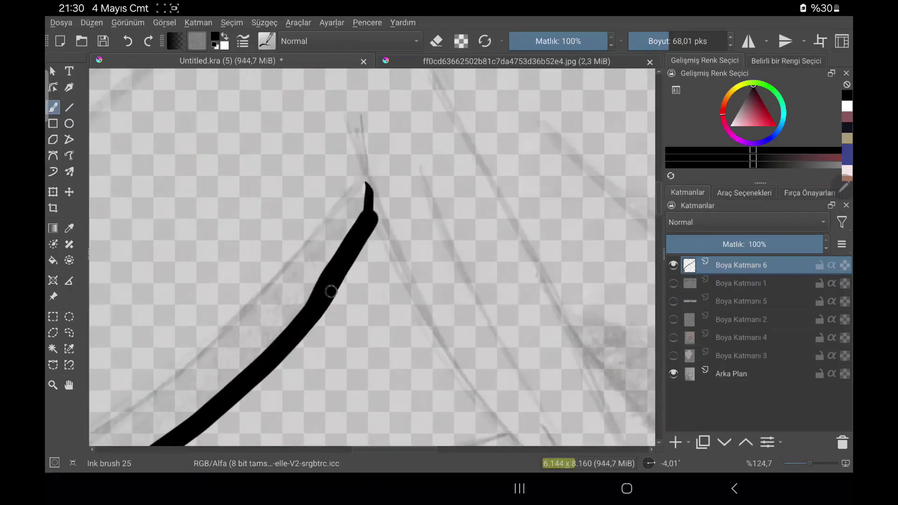
pyautogui.moveTo(331, 292); pyautogui.dragTo(314, 279)
pyautogui.hotkey('ctrl', 'z')
# Step: Ink the long curved hair strand, thickening it with parallel strokes and solid fill
pyautogui.scroll(-3, 280, 300)
pyautogui.moveTo(397, 188); pyautogui.dragTo(240, 330)
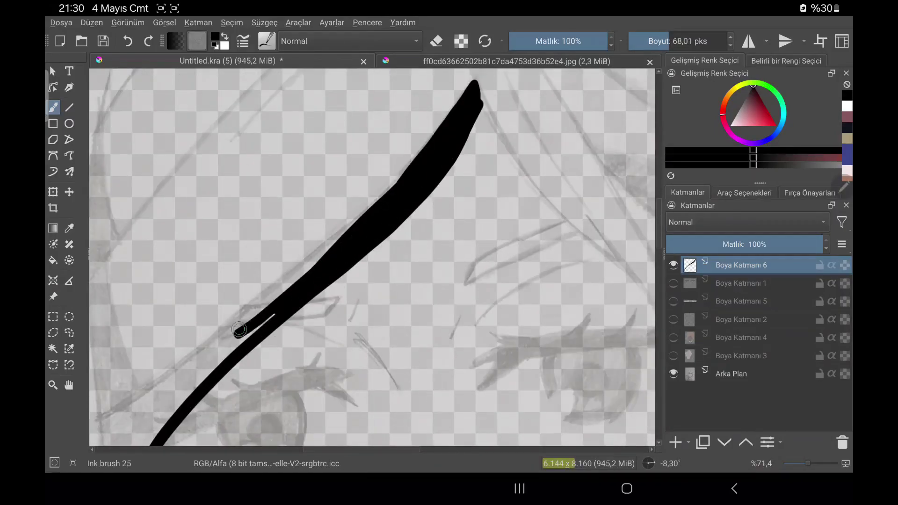
pyautogui.scroll(-2, 240, 329)
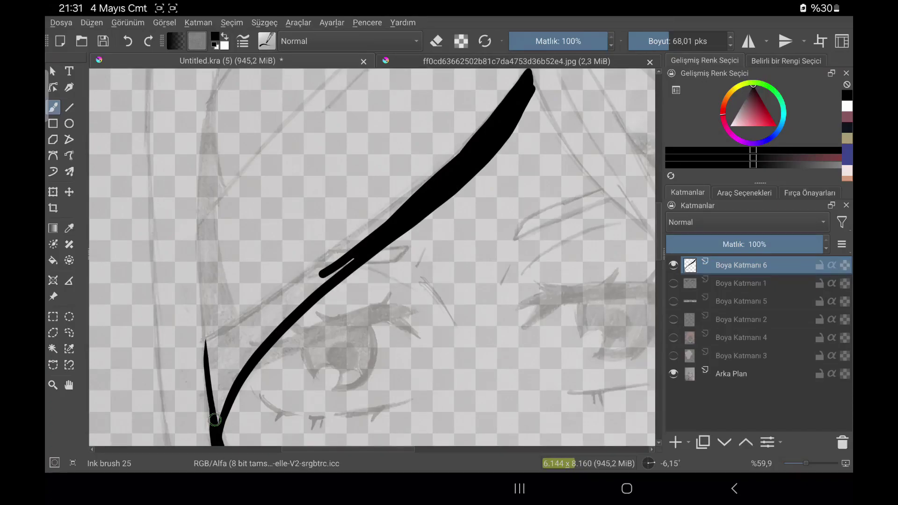
pyautogui.scroll(2, 215, 420)
pyautogui.moveTo(201, 328); pyautogui.dragTo(466, 134)
pyautogui.press('5')
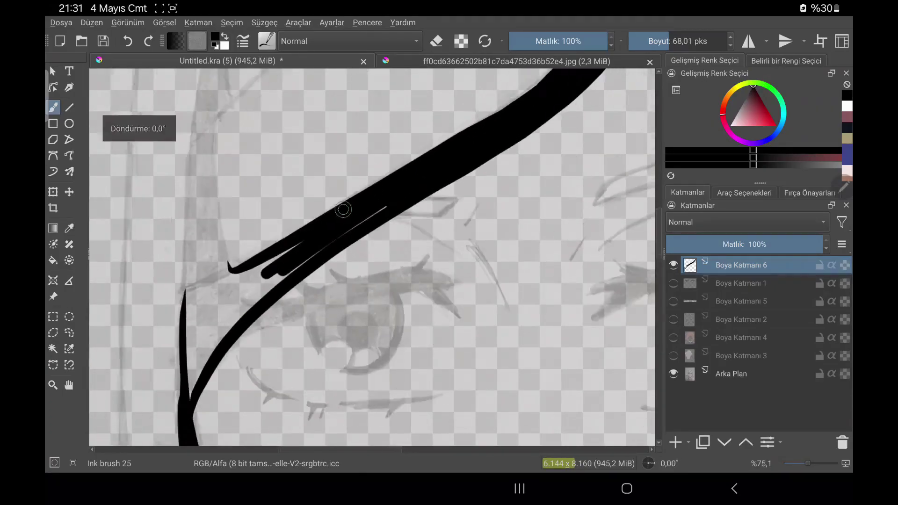
pyautogui.moveTo(208, 328); pyautogui.dragTo(259, 284)
pyautogui.scroll(-3, 259, 284)
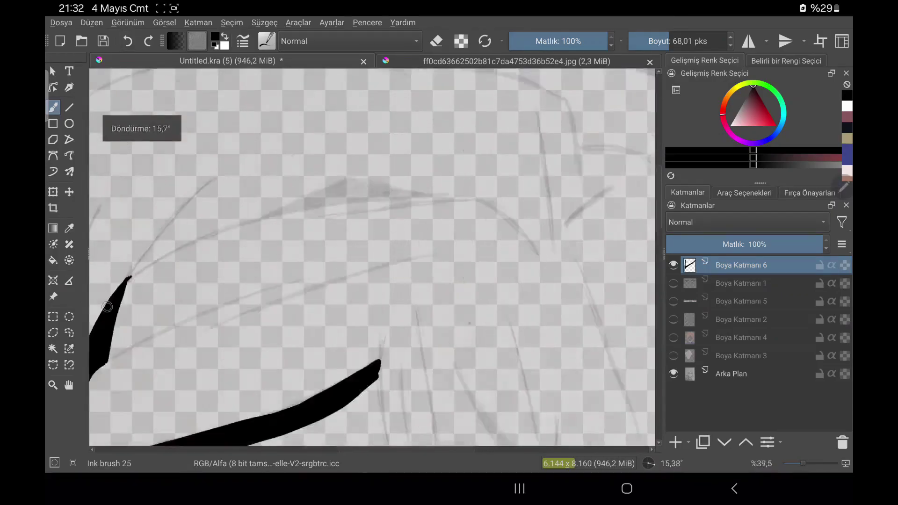
pyautogui.moveTo(206, 365); pyautogui.dragTo(369, 255)
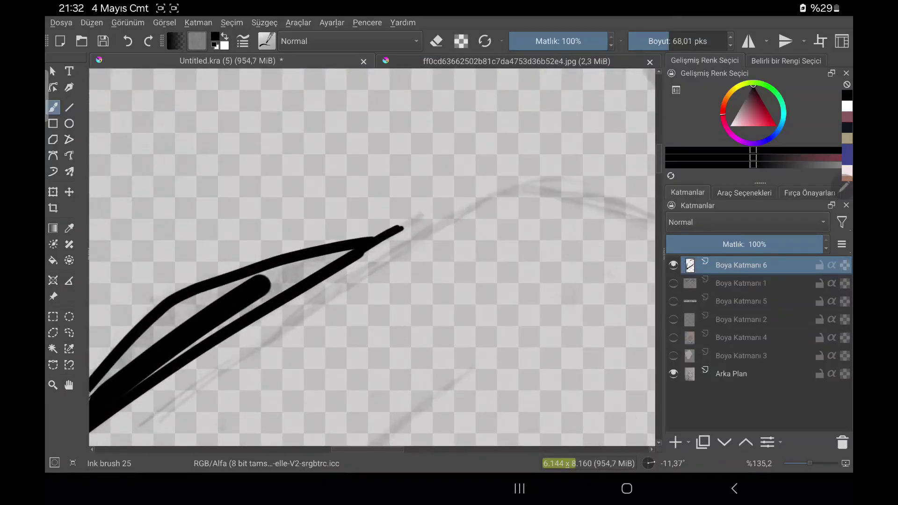
pyautogui.moveTo(220, 327); pyautogui.dragTo(297, 245)
pyautogui.moveTo(375, 180); pyautogui.dragTo(445, 195)
# Step: Outline a pointed hair lock and fill its inside solid black
pyautogui.moveTo(321, 190)
pyautogui.mouseDown()
pyautogui.moveTo(323, 361)
pyautogui.moveTo(401, 341)
pyautogui.mouseUp()
pyautogui.moveTo(368, 150); pyautogui.dragTo(411, 341)
pyautogui.moveTo(335, 262); pyautogui.dragTo(278, 351)
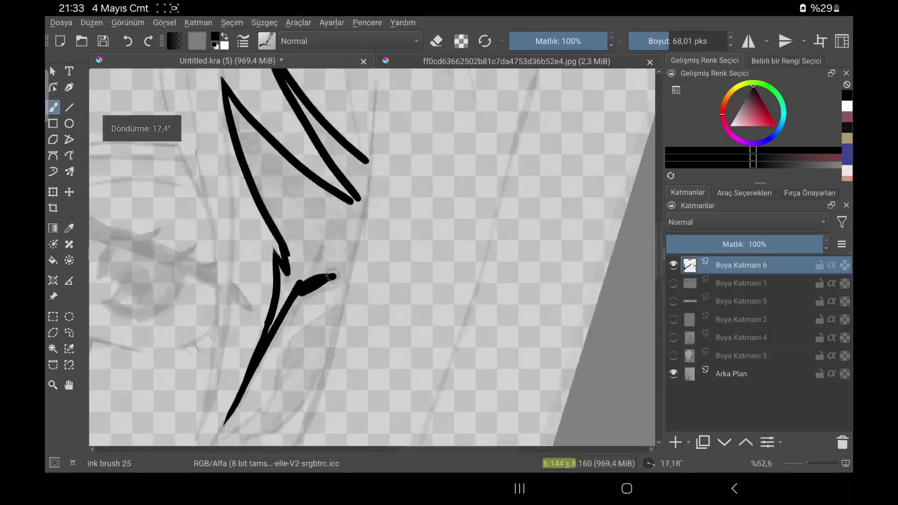
pyautogui.moveTo(360, 157); pyautogui.dragTo(327, 304)
pyautogui.moveTo(180, 80); pyautogui.dragTo(230, 203)
pyautogui.moveTo(201, 112); pyautogui.dragTo(300, 197)
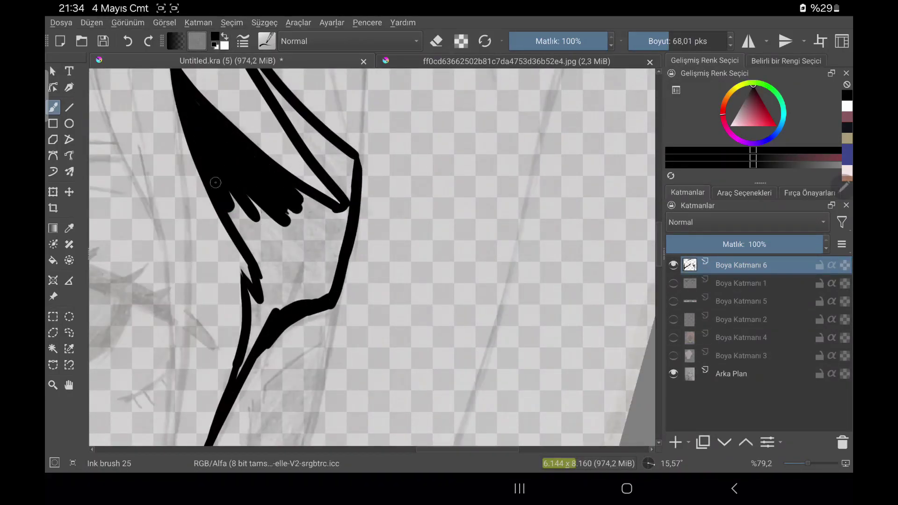
pyautogui.moveTo(243, 197)
pyautogui.mouseDown()
pyautogui.moveTo(290, 279)
pyautogui.moveTo(254, 321)
pyautogui.moveTo(285, 220)
pyautogui.moveTo(300, 232)
pyautogui.mouseUp()
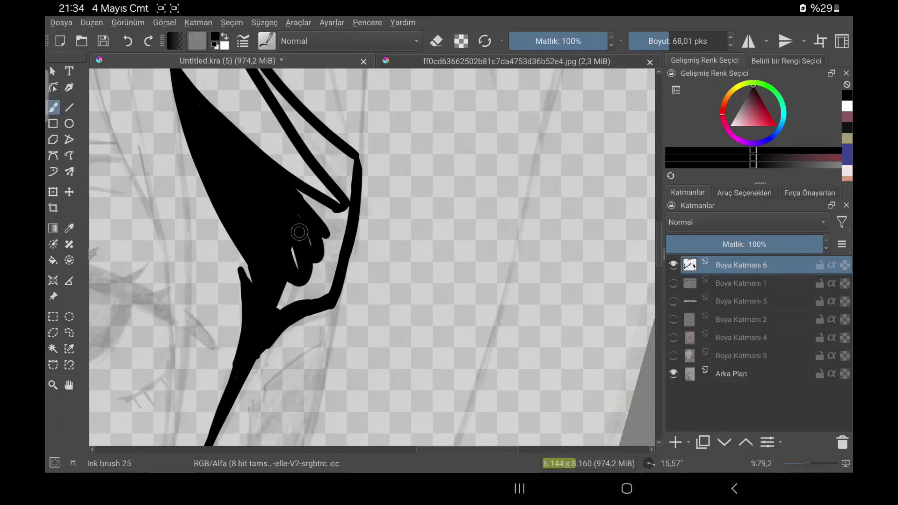
pyautogui.moveTo(281, 327); pyautogui.dragTo(268, 212)
# Step: Ink a curved strand beside the lock, the next hair lock, and a thin zigzag line
pyautogui.press('e')
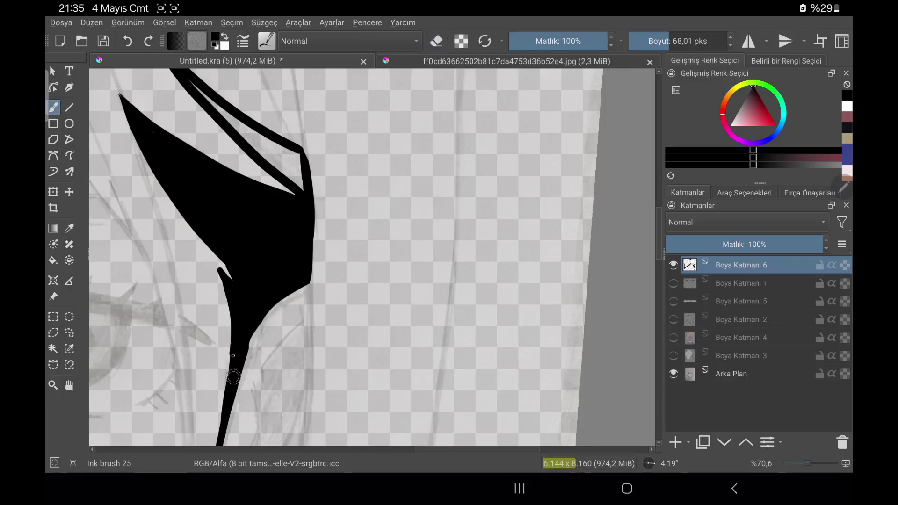
pyautogui.moveTo(234, 377); pyautogui.dragTo(290, 326)
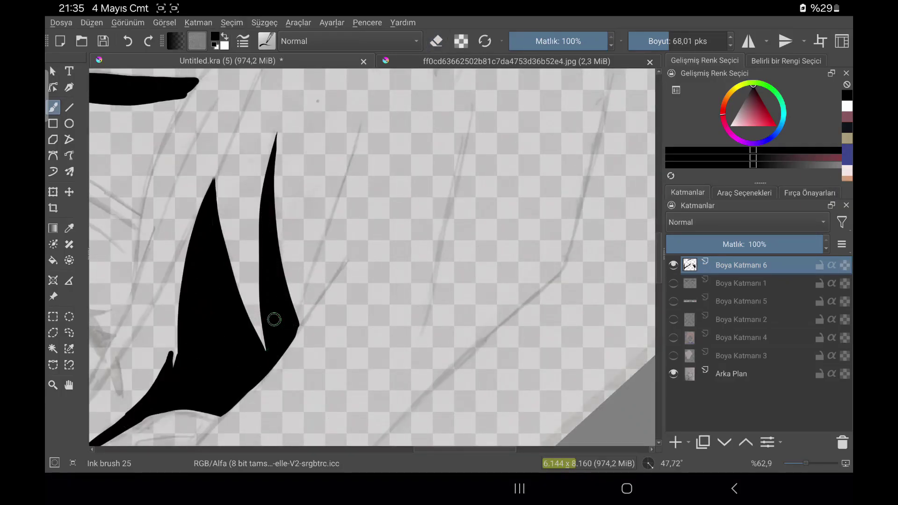
pyautogui.moveTo(274, 320); pyautogui.dragTo(290, 281)
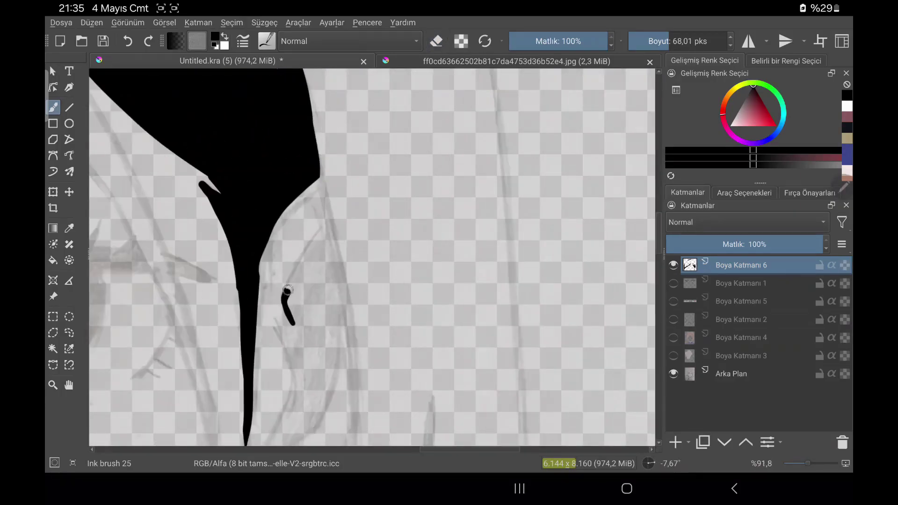
pyautogui.moveTo(306, 418); pyautogui.dragTo(323, 232)
pyautogui.moveTo(288, 360); pyautogui.dragTo(322, 242)
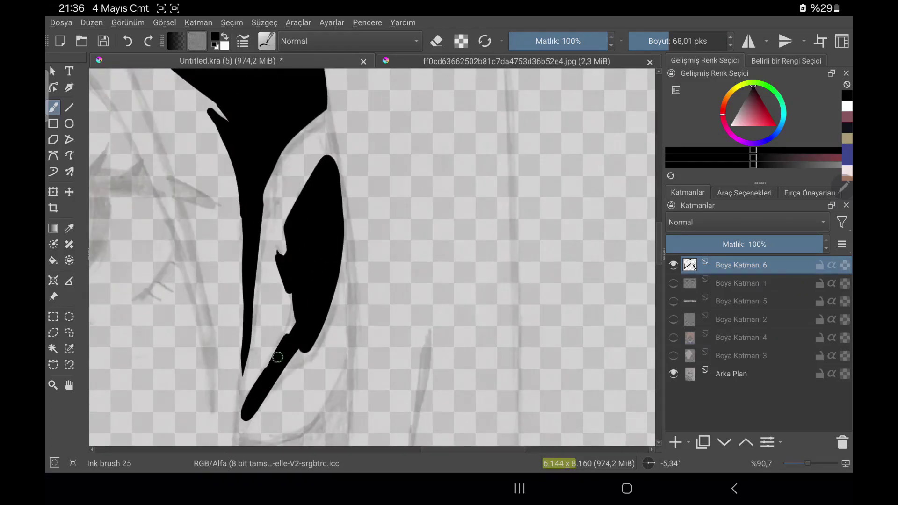
pyautogui.scroll(-3, 322, 242)
pyautogui.moveTo(295, 333)
pyautogui.mouseDown()
pyautogui.moveTo(370, 132)
pyautogui.moveTo(393, 386)
pyautogui.moveTo(402, 397)
pyautogui.mouseUp()
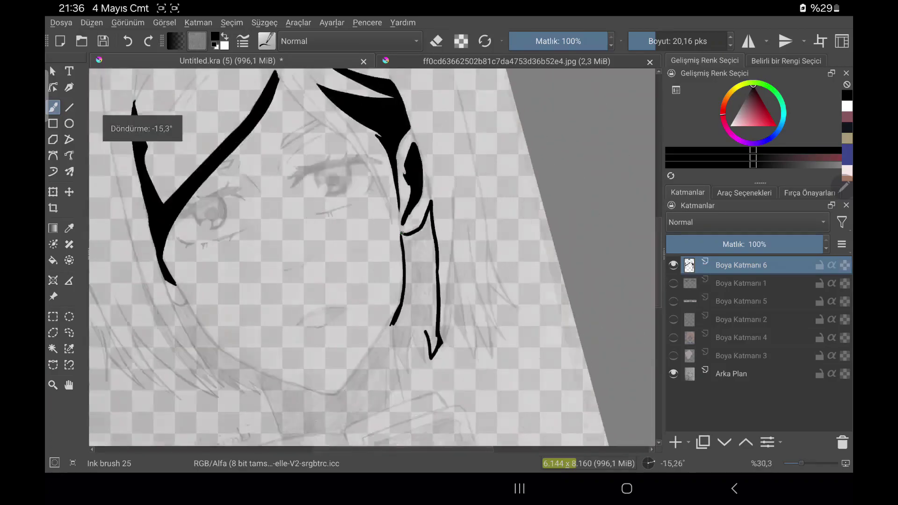
pyautogui.moveTo(341, 425); pyautogui.dragTo(465, 192)
pyautogui.scroll(2, 331, 288)
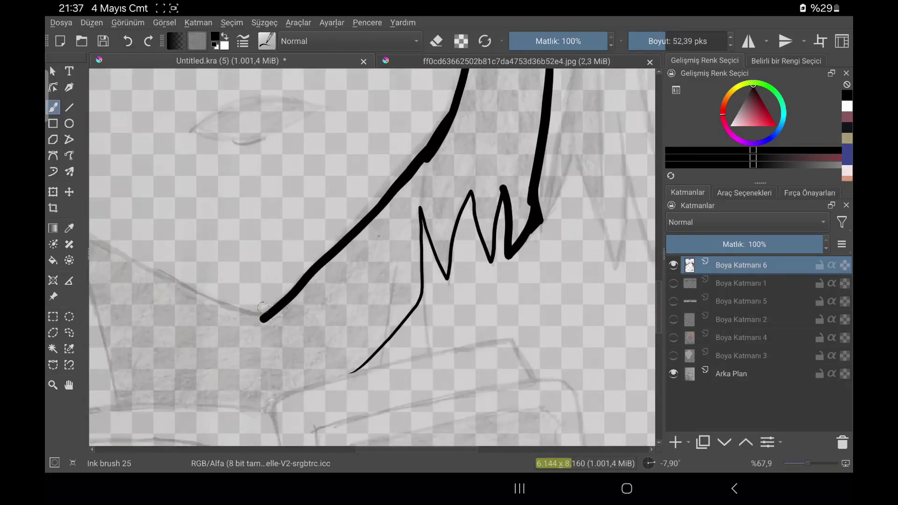
# Step: Paint a large solid black area near the zigzag strands
pyautogui.moveTo(241, 304); pyautogui.dragTo(251, 391)
pyautogui.moveTo(328, 197); pyautogui.dragTo(269, 296)
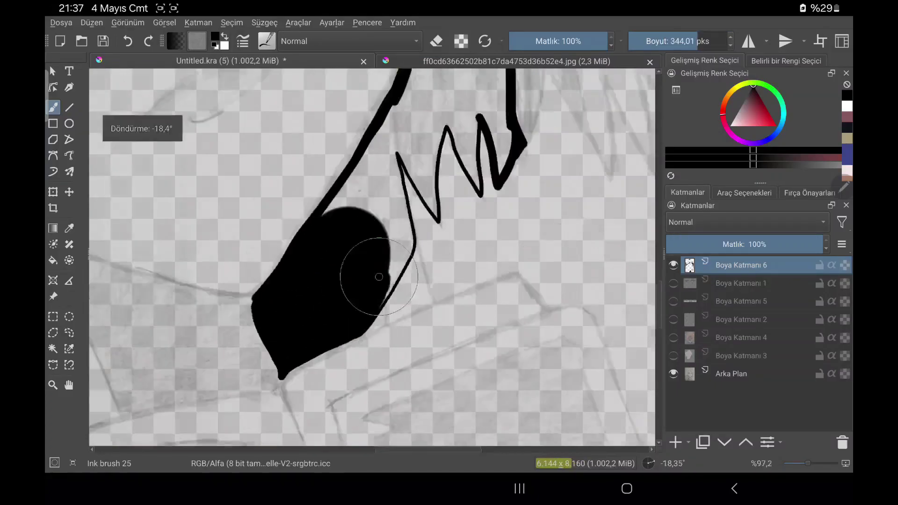
pyautogui.moveTo(384, 140); pyautogui.dragTo(304, 243)
pyautogui.moveTo(347, 206); pyautogui.dragTo(335, 265)
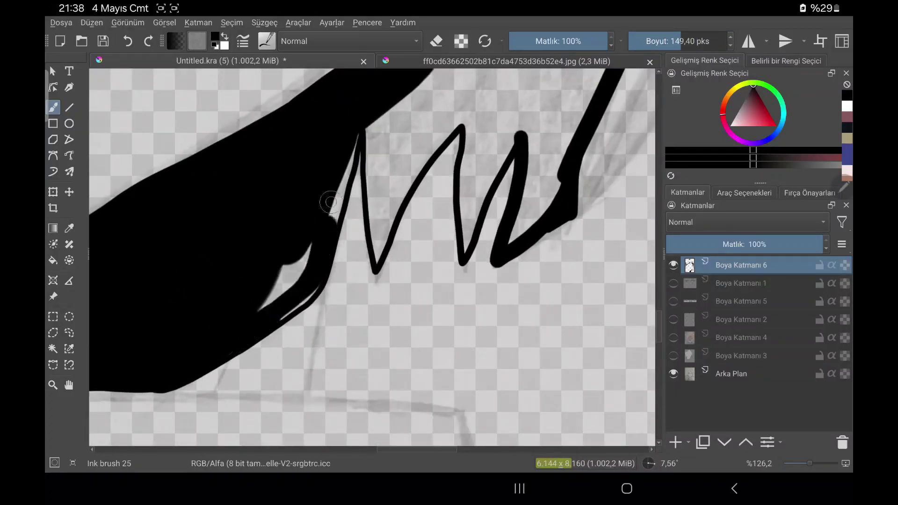
pyautogui.scroll(3, 335, 266)
pyautogui.moveTo(241, 433)
pyautogui.mouseDown()
pyautogui.moveTo(292, 285)
pyautogui.moveTo(327, 237)
pyautogui.mouseUp()
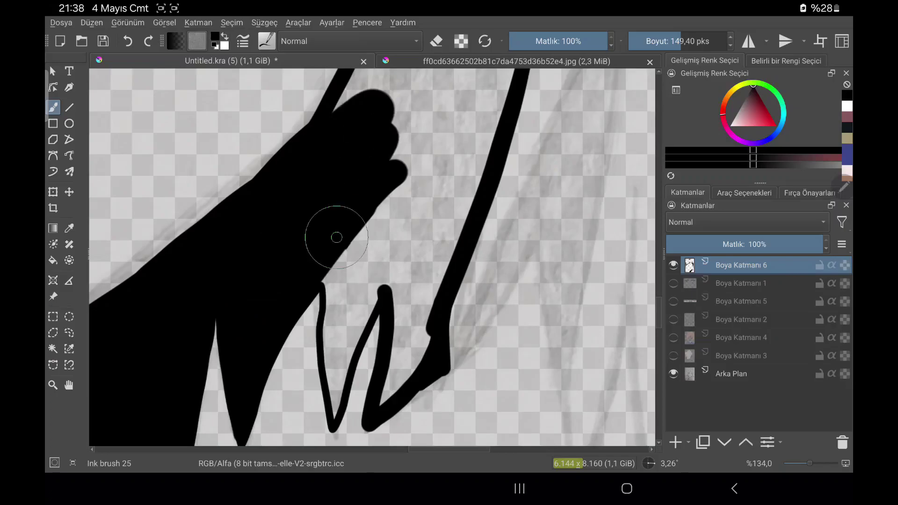
pyautogui.scroll(2, 281, 248)
pyautogui.moveTo(326, 277); pyautogui.dragTo(373, 335)
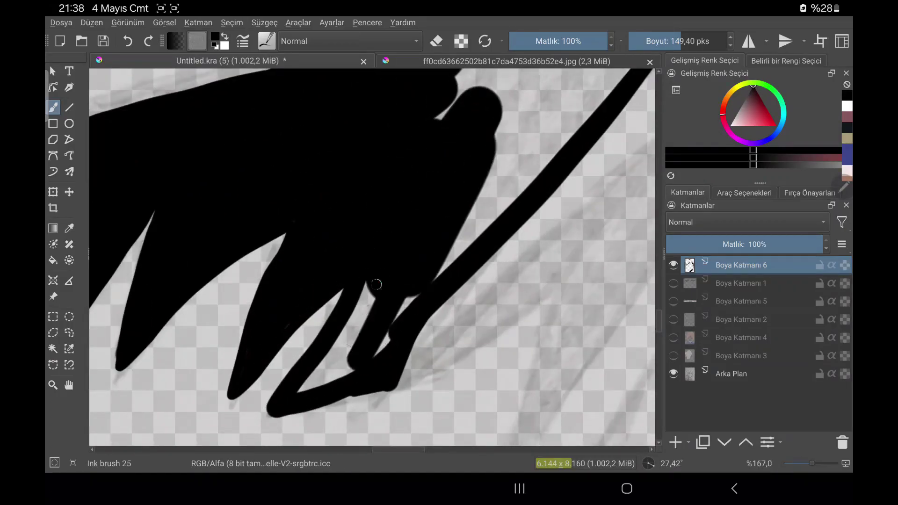
pyautogui.scroll(-3, 373, 335)
# Step: Ink and thicken the hair strands on the right side
pyautogui.moveTo(426, 122); pyautogui.dragTo(356, 412)
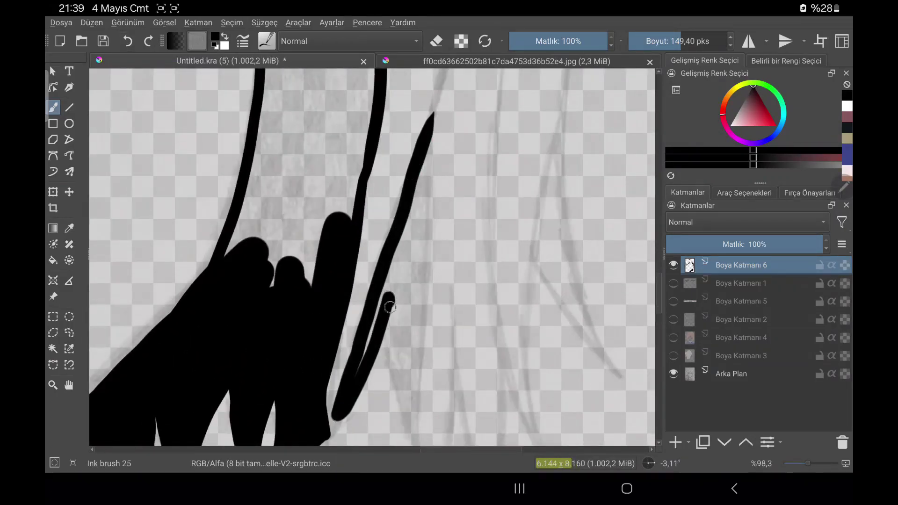
pyautogui.moveTo(428, 229); pyautogui.dragTo(394, 431)
pyautogui.moveTo(421, 291); pyautogui.dragTo(365, 374)
pyautogui.moveTo(421, 164); pyautogui.dragTo(374, 374)
pyautogui.scroll(-3, 407, 308)
pyautogui.scroll(3, 408, 307)
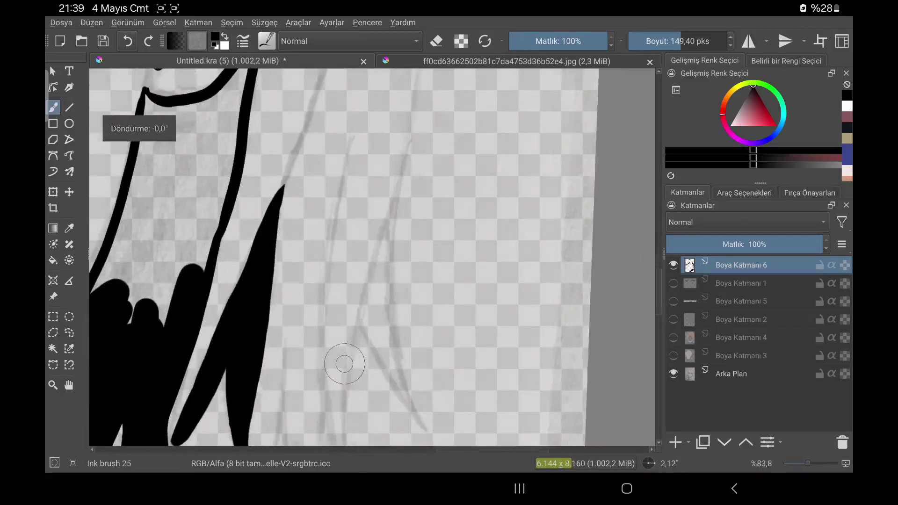
pyautogui.moveTo(400, 187); pyautogui.dragTo(405, 370)
pyautogui.moveTo(363, 319); pyautogui.dragTo(419, 412)
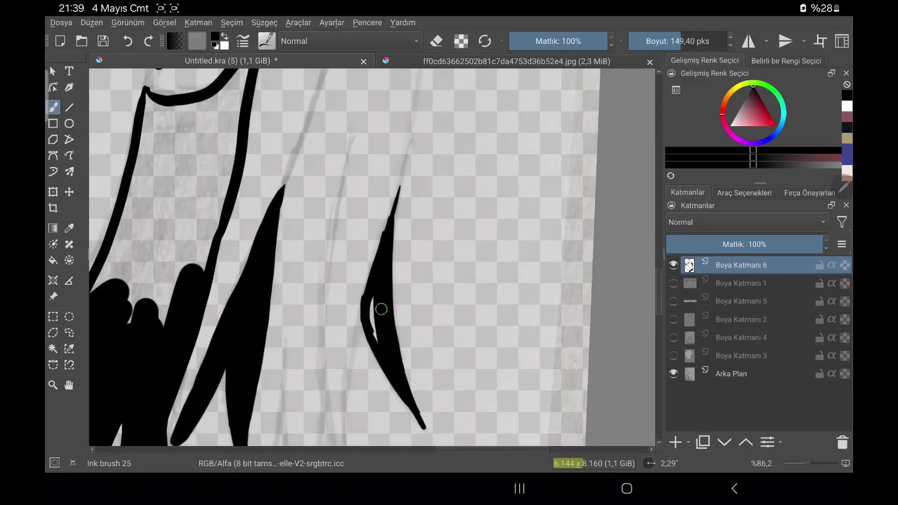
pyautogui.scroll(-3, 381, 309)
pyautogui.moveTo(335, 351); pyautogui.dragTo(393, 241)
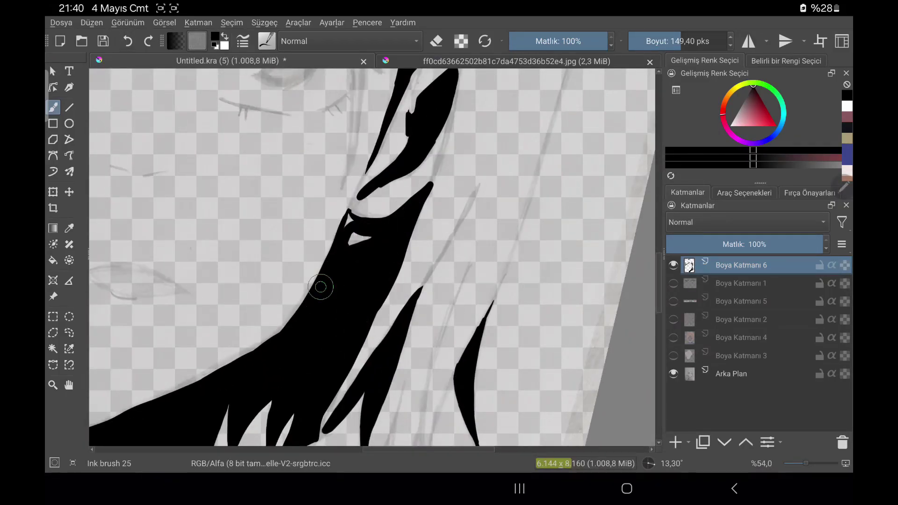
pyautogui.scroll(-2, 321, 287)
# Step: Ink thin tapered strands beside the face and fill the gaps between them black
pyautogui.moveTo(250, 372); pyautogui.dragTo(257, 225)
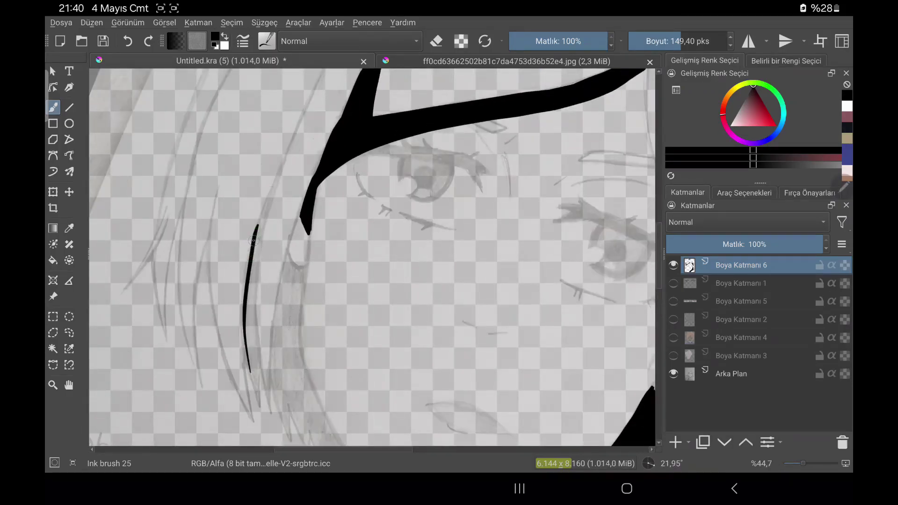
pyautogui.press('e')
pyautogui.moveTo(256, 330); pyautogui.dragTo(262, 420)
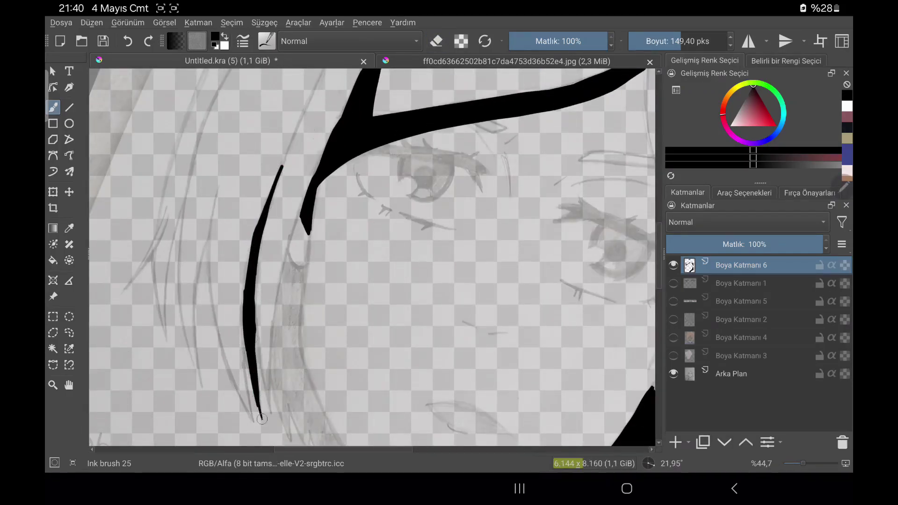
pyautogui.scroll(2, 275, 384)
pyautogui.moveTo(259, 277); pyautogui.dragTo(265, 368)
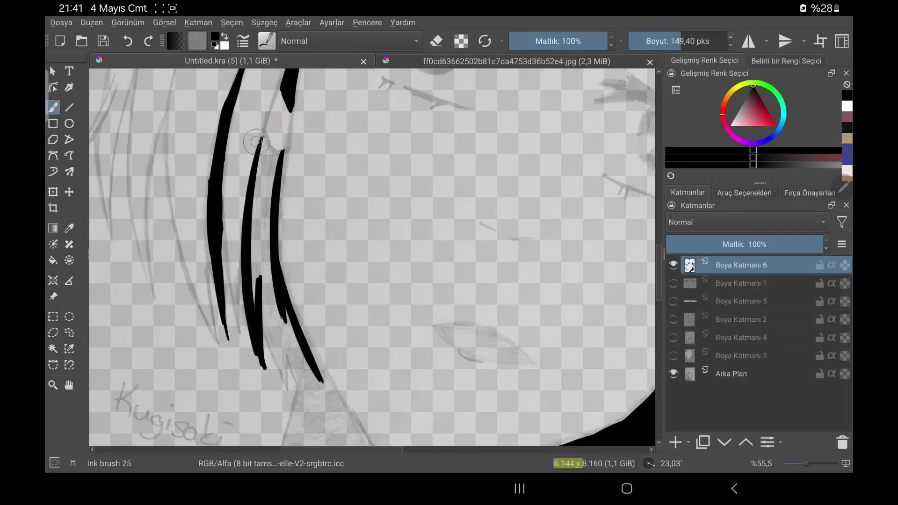
pyautogui.scroll(2, 256, 143)
pyautogui.moveTo(239, 154); pyautogui.dragTo(251, 233)
pyautogui.scroll(-1, 250, 233)
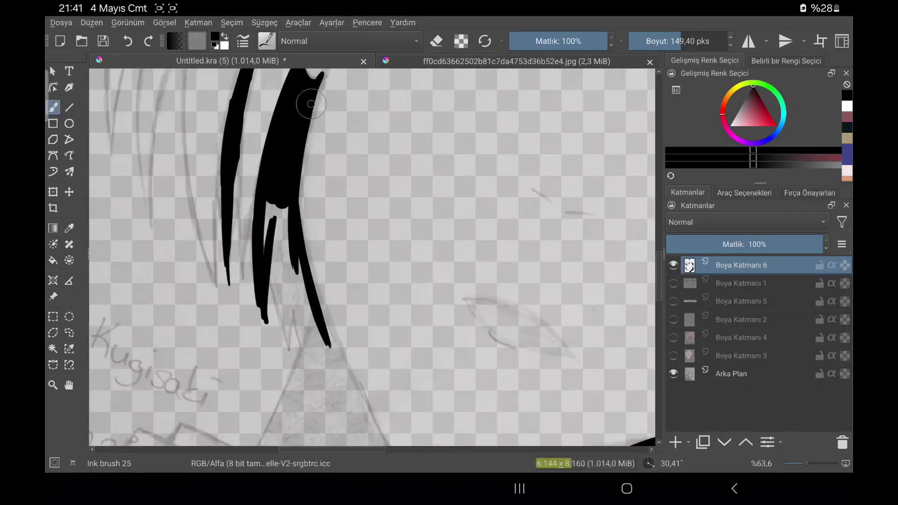
pyautogui.moveTo(272, 286)
pyautogui.mouseDown()
pyautogui.moveTo(264, 215)
pyautogui.moveTo(285, 346)
pyautogui.mouseUp()
pyautogui.scroll(2, 245, 375)
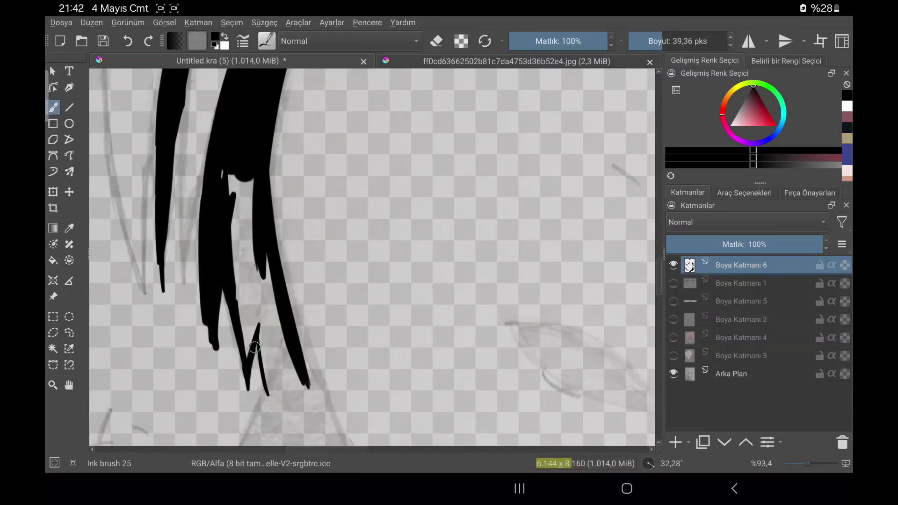
pyautogui.scroll(-2, 255, 347)
# Step: Ink the diagonal collar edge, then thicken the pointed hair strands with a larger brush
pyautogui.moveTo(384, 178); pyautogui.dragTo(309, 295)
pyautogui.moveTo(295, 222); pyautogui.dragTo(262, 367)
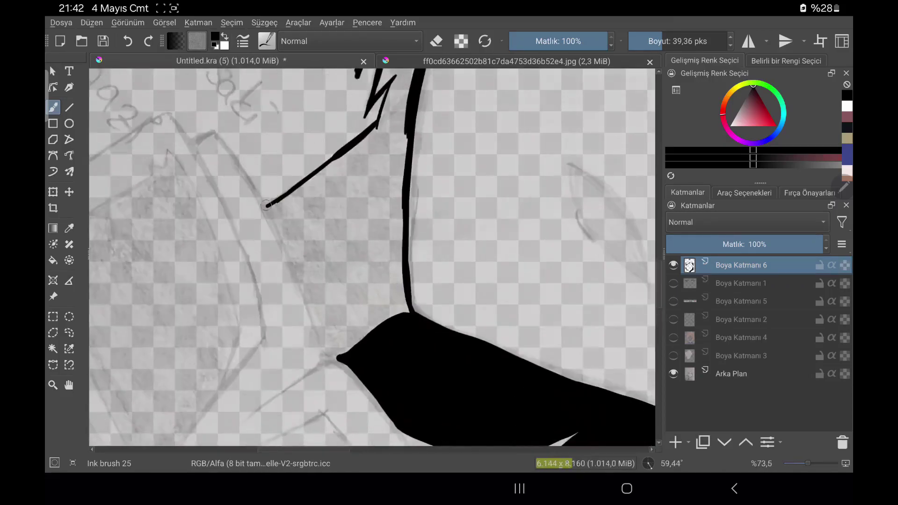
pyautogui.scroll(-2, 264, 220)
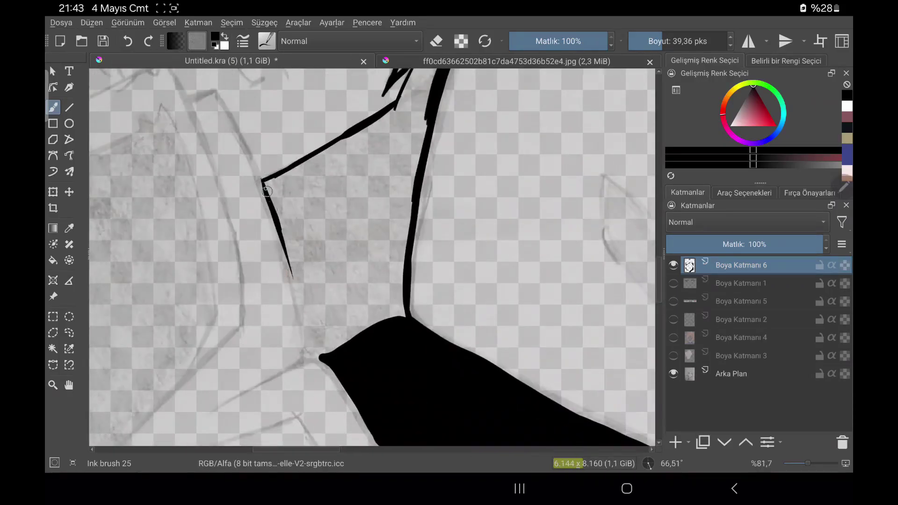
pyautogui.press(']')
pyautogui.press(']')
pyautogui.press(']')
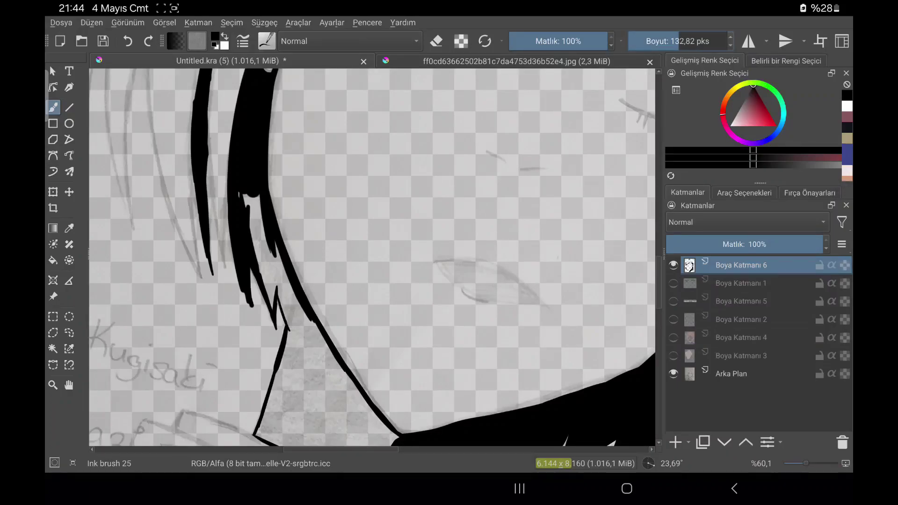
pyautogui.moveTo(374, 258)
pyautogui.mouseDown()
pyautogui.moveTo(317, 201)
pyautogui.moveTo(235, 248)
pyautogui.mouseUp()
pyautogui.moveTo(290, 343); pyautogui.dragTo(299, 384)
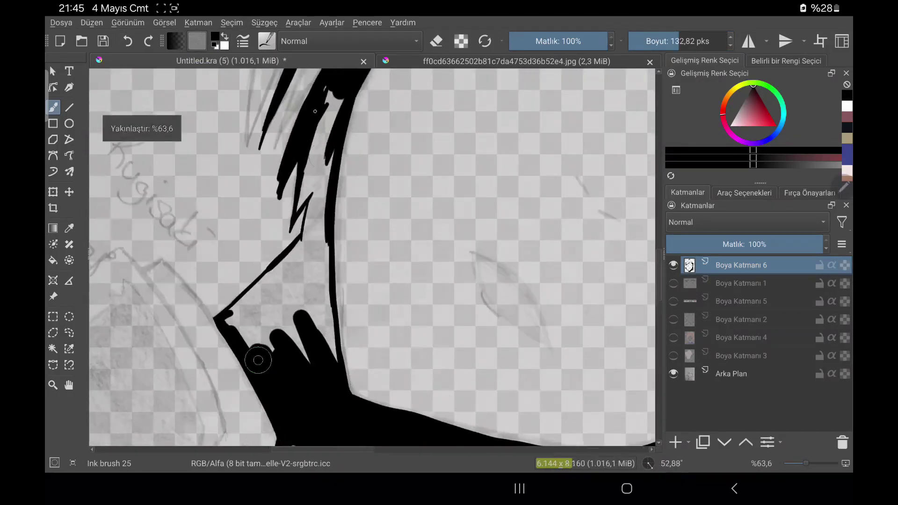
pyautogui.moveTo(322, 288); pyautogui.dragTo(326, 137)
pyautogui.moveTo(297, 212); pyautogui.dragTo(309, 244)
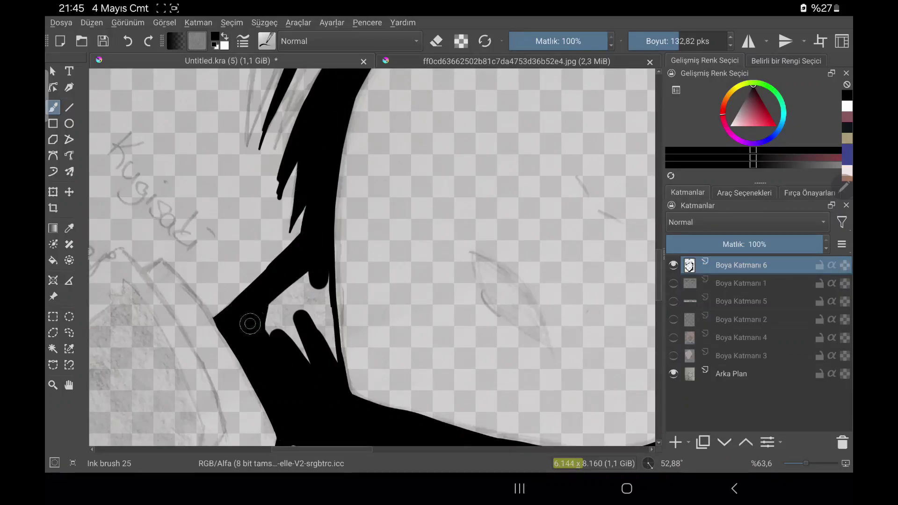
pyautogui.moveTo(250, 324)
pyautogui.mouseDown()
pyautogui.moveTo(327, 365)
pyautogui.moveTo(310, 279)
pyautogui.mouseUp()
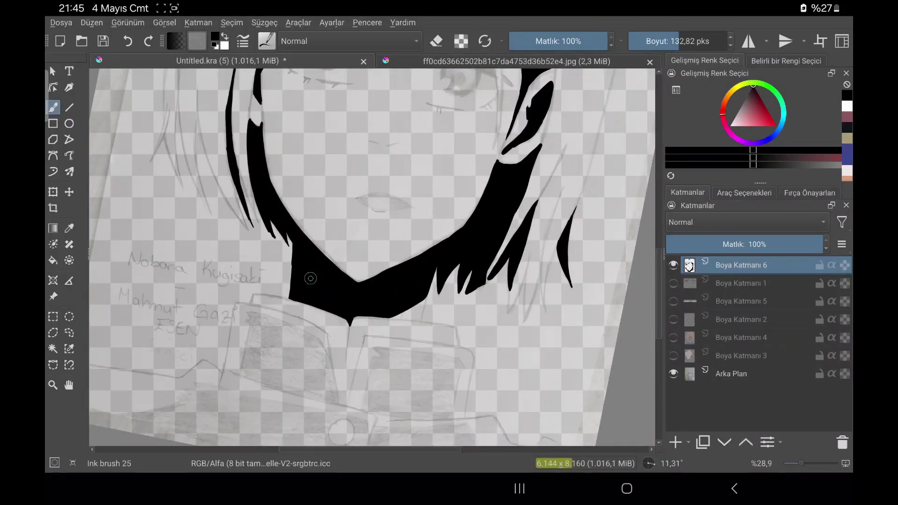
# Step: Outline the first collar flap, including its notched edge and bottom edge
pyautogui.scroll(10, 311, 278)
pyautogui.moveTo(230, 321); pyautogui.dragTo(417, 180)
pyautogui.moveTo(361, 150); pyautogui.dragTo(431, 250)
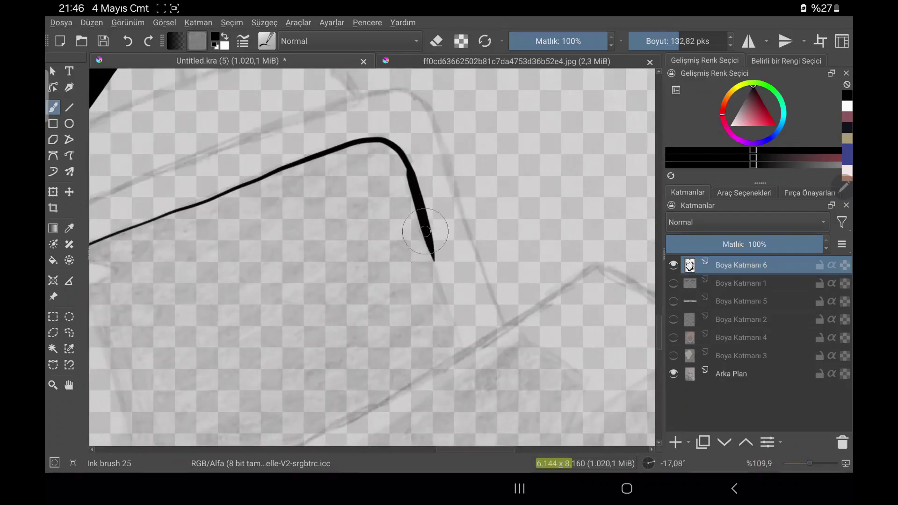
pyautogui.scroll(-5, 494, 201)
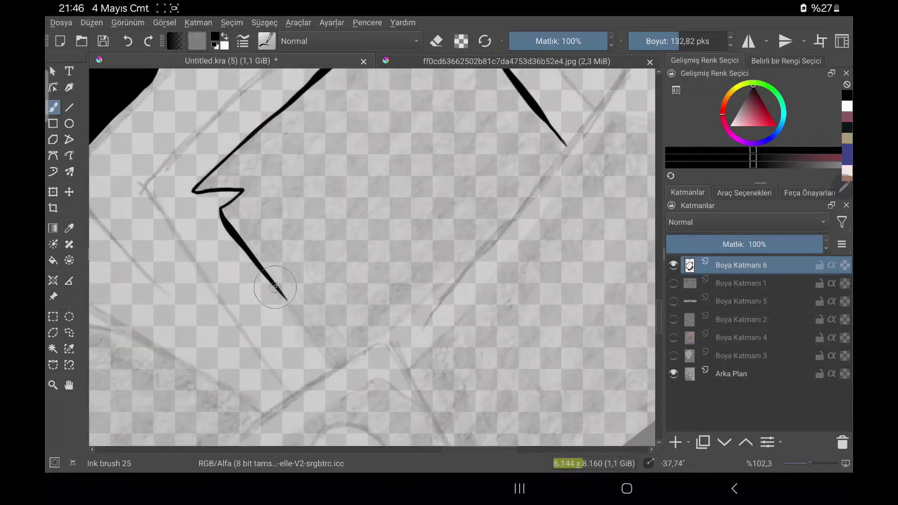
pyautogui.moveTo(333, 255); pyautogui.dragTo(374, 329)
pyautogui.moveTo(330, 371); pyautogui.dragTo(532, 271)
pyautogui.scroll(5, 487, 276)
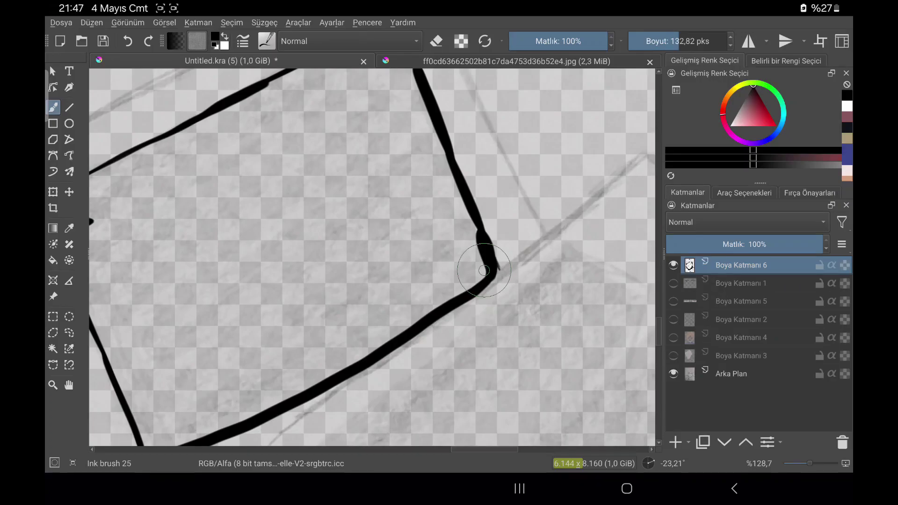
pyautogui.scroll(-3, 484, 271)
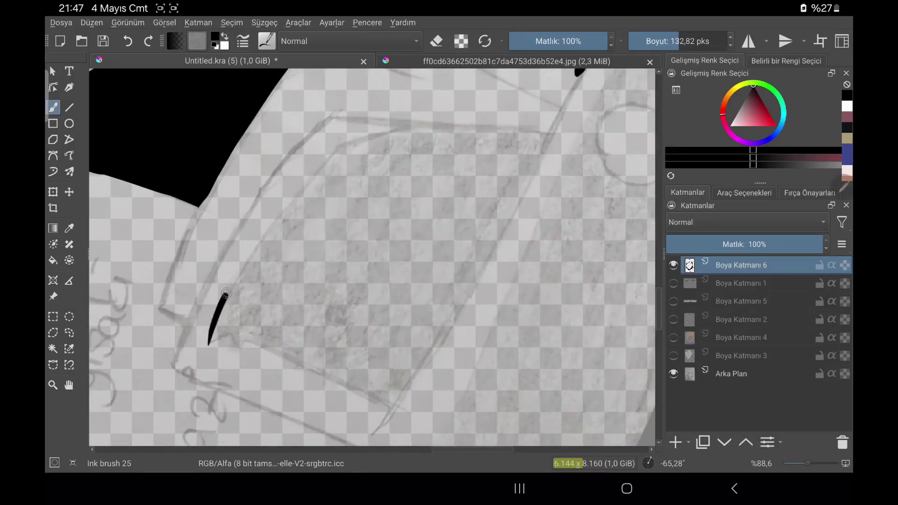
# Step: Trace the other collar flap, jacket line and round button with a thinner line
pyautogui.moveTo(303, 165)
pyautogui.mouseDown()
pyautogui.moveTo(283, 221)
pyautogui.moveTo(273, 344)
pyautogui.mouseUp()
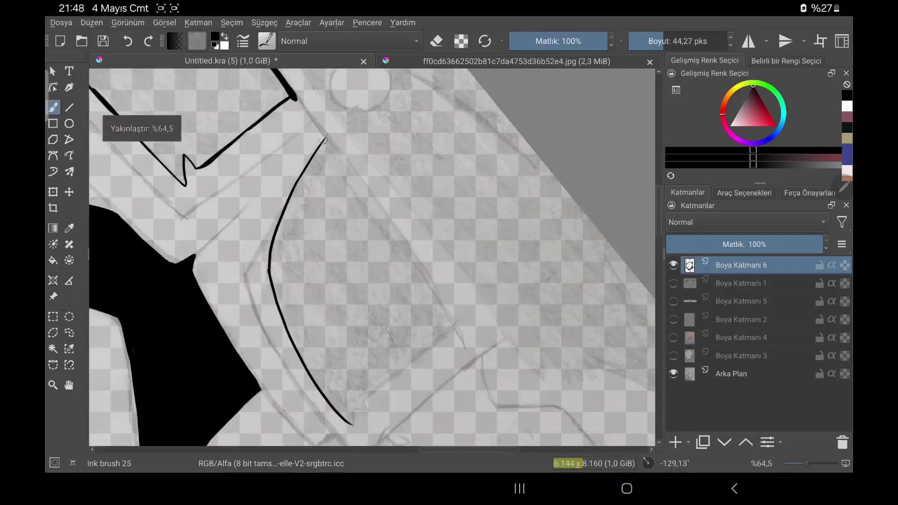
pyautogui.moveTo(327, 140); pyautogui.dragTo(456, 323)
pyautogui.moveTo(323, 337)
pyautogui.mouseDown()
pyautogui.moveTo(321, 357)
pyautogui.moveTo(428, 246)
pyautogui.mouseUp()
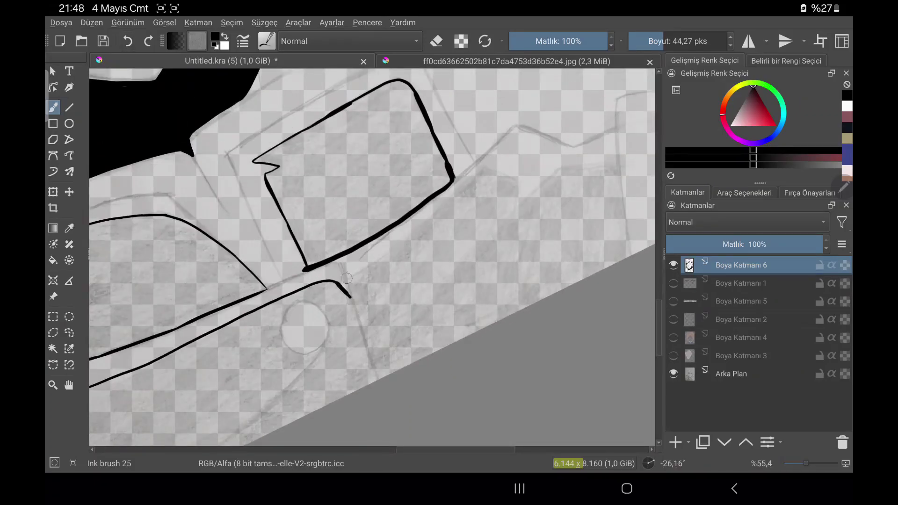
pyautogui.moveTo(322, 309); pyautogui.dragTo(406, 221)
pyautogui.moveTo(387, 299); pyautogui.dragTo(394, 173)
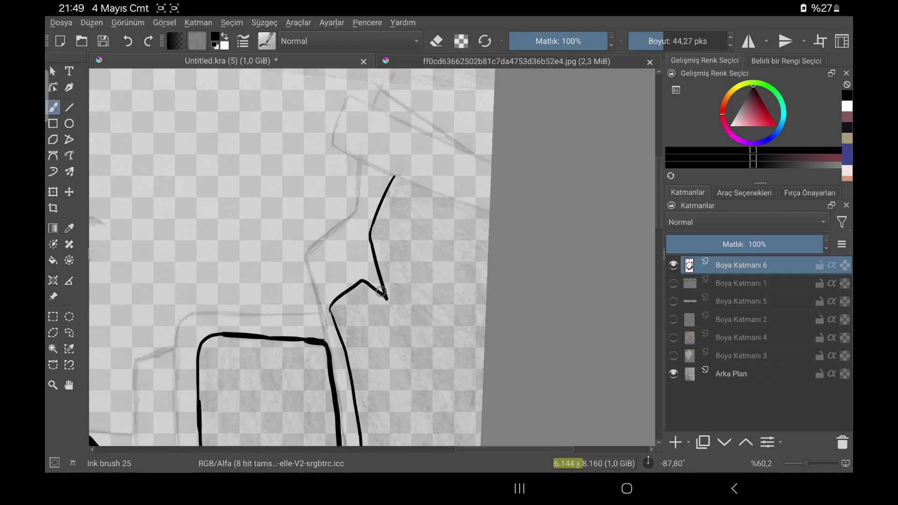
pyautogui.moveTo(410, 287); pyautogui.dragTo(357, 170)
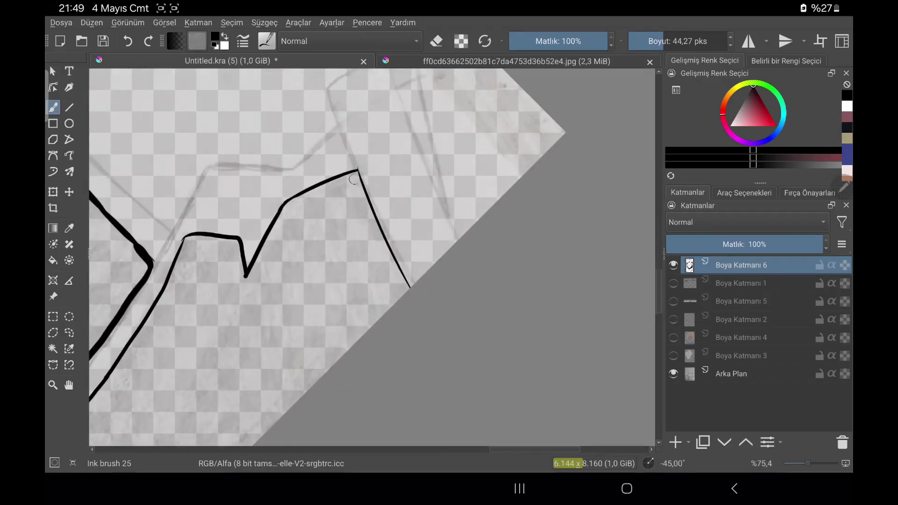
pyautogui.moveTo(277, 294); pyautogui.dragTo(317, 320)
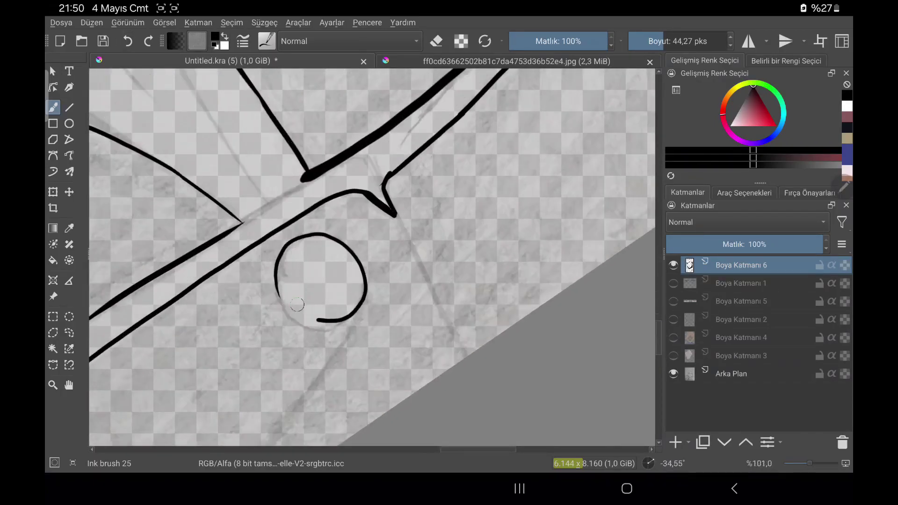
pyautogui.press('e')
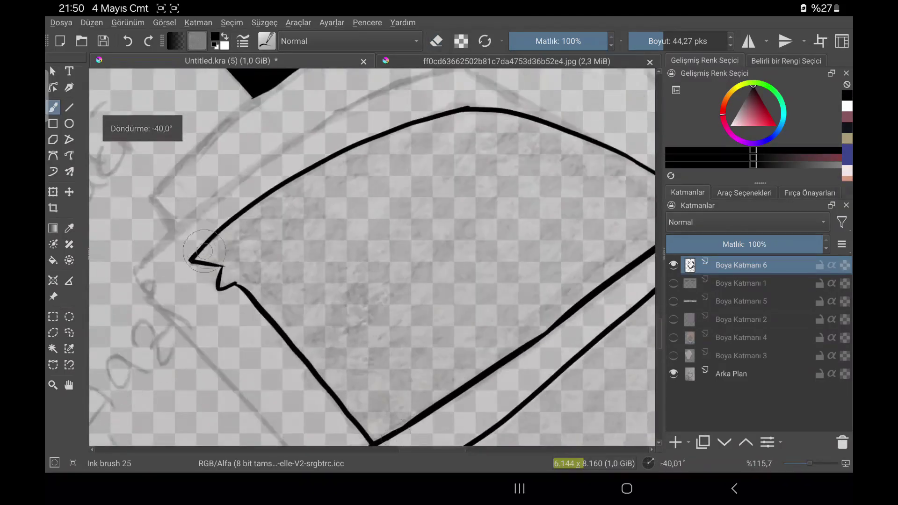
# Step: Fill the first collar flap solid black, rotating the canvas to reach its edges
pyautogui.moveTo(192, 259); pyautogui.dragTo(402, 155)
pyautogui.moveTo(294, 193); pyautogui.dragTo(491, 126)
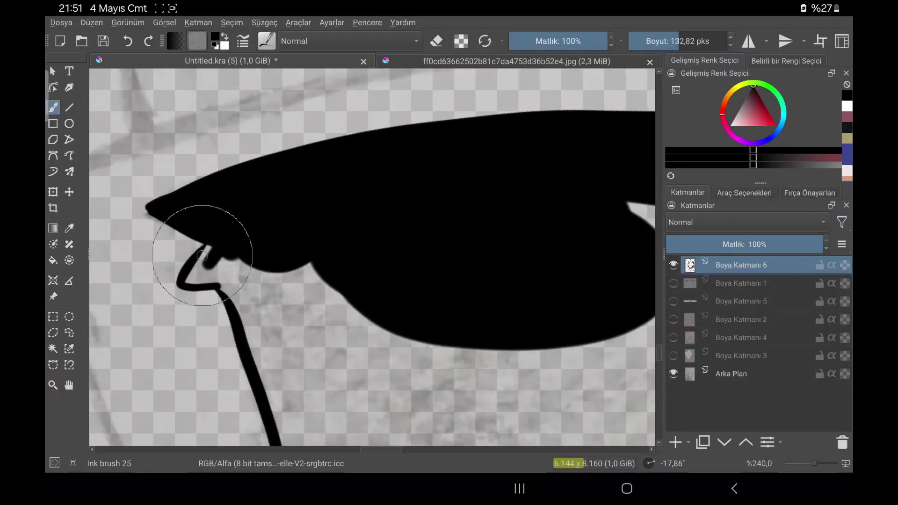
pyautogui.moveTo(202, 255)
pyautogui.mouseDown()
pyautogui.moveTo(248, 166)
pyautogui.moveTo(266, 197)
pyautogui.moveTo(220, 215)
pyautogui.mouseUp()
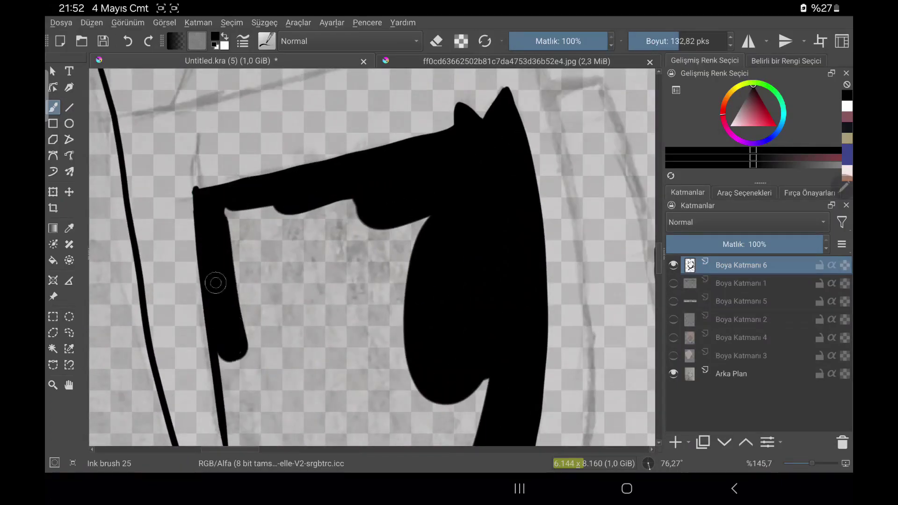
pyautogui.moveTo(220, 215)
pyautogui.mouseDown()
pyautogui.moveTo(284, 183)
pyautogui.moveTo(210, 327)
pyautogui.moveTo(236, 335)
pyautogui.mouseUp()
pyautogui.scroll(2, 236, 335)
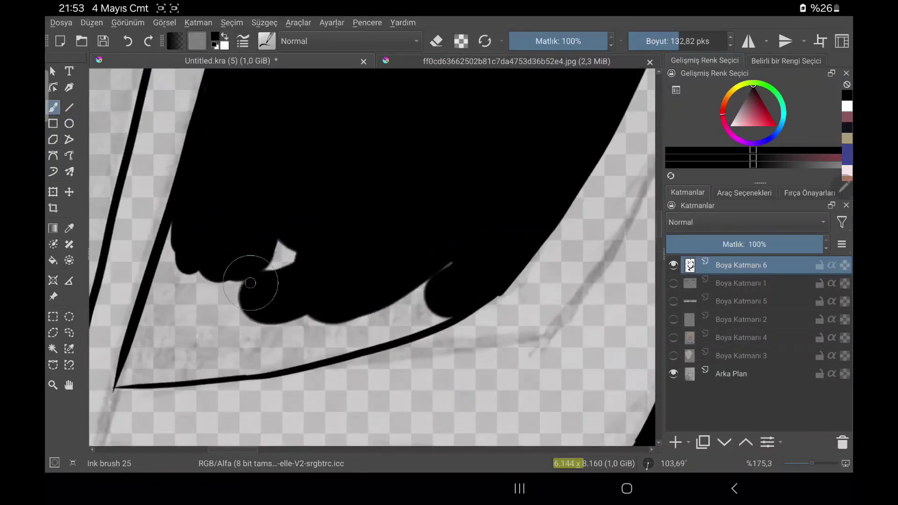
pyautogui.moveTo(244, 262); pyautogui.dragTo(220, 327)
pyautogui.moveTo(234, 280); pyautogui.dragTo(155, 356)
pyautogui.moveTo(155, 248); pyautogui.dragTo(170, 272)
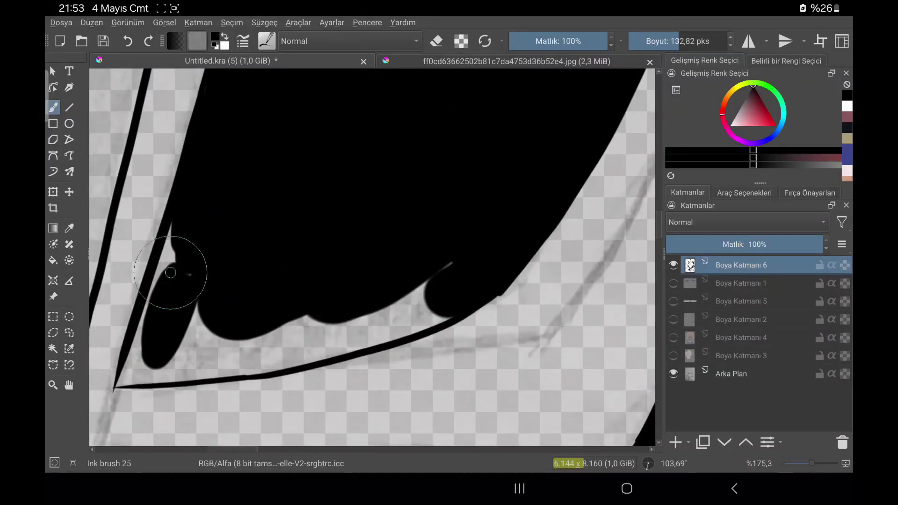
pyautogui.moveTo(156, 355)
pyautogui.mouseDown()
pyautogui.moveTo(247, 361)
pyautogui.moveTo(445, 301)
pyautogui.moveTo(130, 377)
pyautogui.mouseUp()
pyautogui.moveTo(185, 266)
pyautogui.mouseDown()
pyautogui.moveTo(142, 283)
pyautogui.moveTo(215, 197)
pyautogui.mouseUp()
pyautogui.scroll(1, 188, 285)
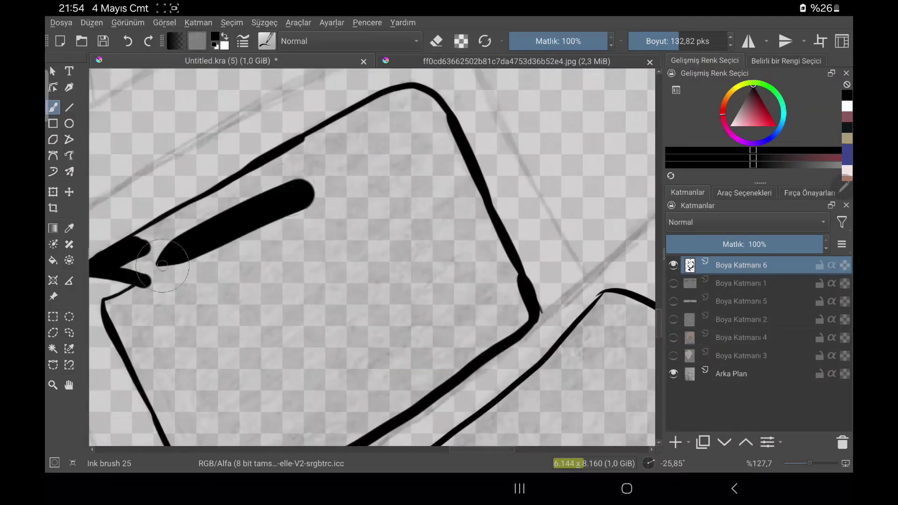
# Step: Extend the black fill across the second collar flap and touch up its edges
pyautogui.moveTo(131, 277)
pyautogui.mouseDown()
pyautogui.moveTo(197, 211)
pyautogui.moveTo(301, 195)
pyautogui.mouseUp()
pyautogui.scroll(2, 301, 195)
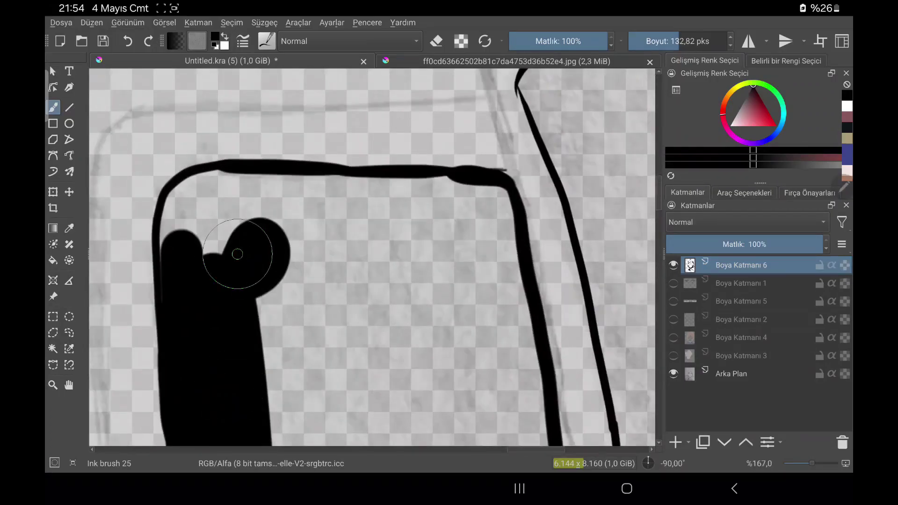
pyautogui.moveTo(237, 260)
pyautogui.mouseDown()
pyautogui.moveTo(237, 297)
pyautogui.moveTo(291, 317)
pyautogui.mouseUp()
pyautogui.scroll(-2, 291, 317)
pyautogui.moveTo(341, 136)
pyautogui.mouseDown()
pyautogui.moveTo(311, 191)
pyautogui.moveTo(301, 241)
pyautogui.moveTo(409, 211)
pyautogui.moveTo(271, 281)
pyautogui.mouseUp()
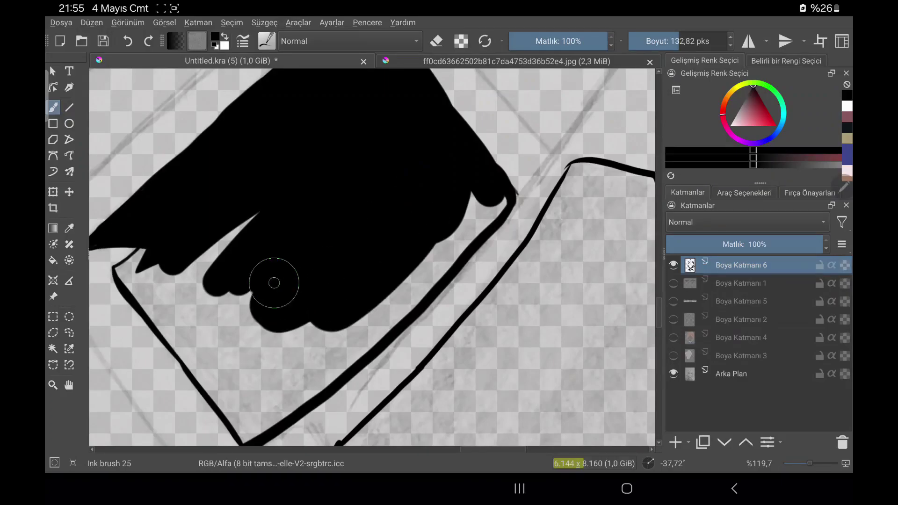
pyautogui.scroll(1, 271, 281)
pyautogui.moveTo(251, 311); pyautogui.dragTo(196, 234)
pyautogui.scroll(2, 196, 234)
pyautogui.moveTo(251, 257)
pyautogui.mouseDown()
pyautogui.moveTo(217, 250)
pyautogui.moveTo(180, 181)
pyautogui.mouseUp()
pyautogui.scroll(-1, 216, 250)
pyautogui.scroll(-1, 181, 282)
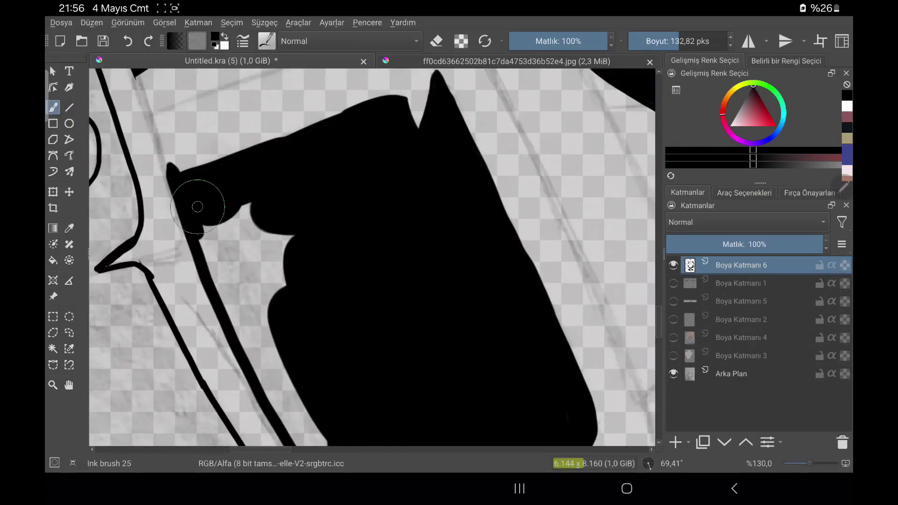
pyautogui.scroll(-1, 198, 206)
pyautogui.moveTo(211, 230); pyautogui.dragTo(212, 367)
pyautogui.scroll(-2, 213, 367)
# Step: Lay black strokes from below the jagged collar line up into the zigzag
pyautogui.scroll(-1, 414, 201)
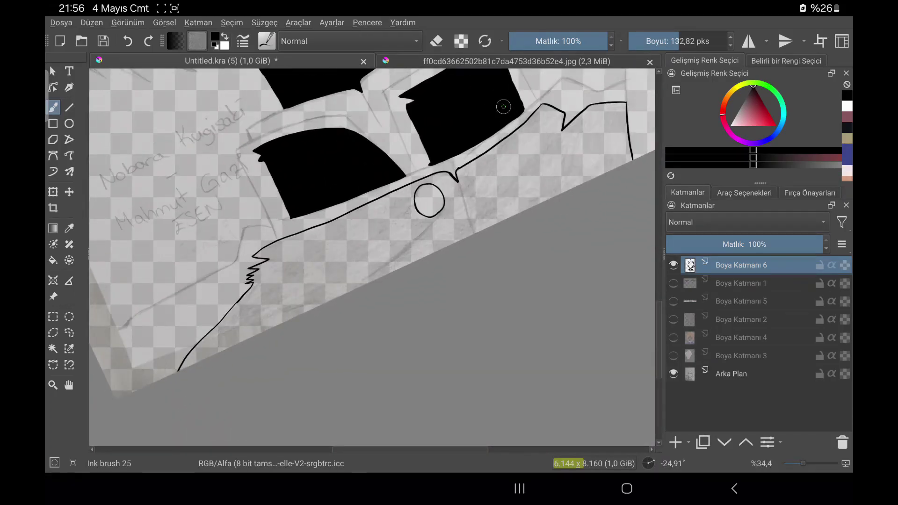
pyautogui.scroll(2, 503, 107)
pyautogui.moveTo(117, 379)
pyautogui.mouseDown()
pyautogui.moveTo(215, 300)
pyautogui.moveTo(370, 253)
pyautogui.mouseUp()
pyautogui.scroll(2, 211, 327)
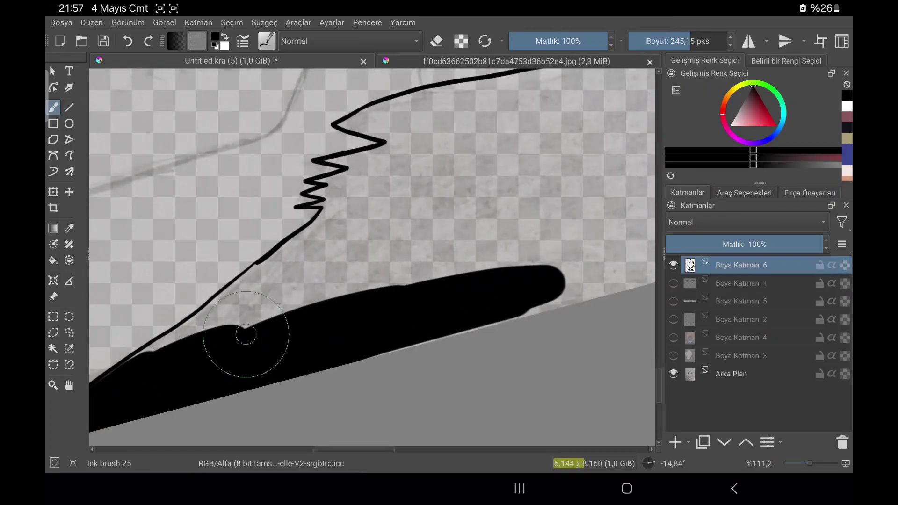
pyautogui.moveTo(231, 308); pyautogui.dragTo(288, 255)
pyautogui.moveTo(262, 319); pyautogui.dragTo(405, 244)
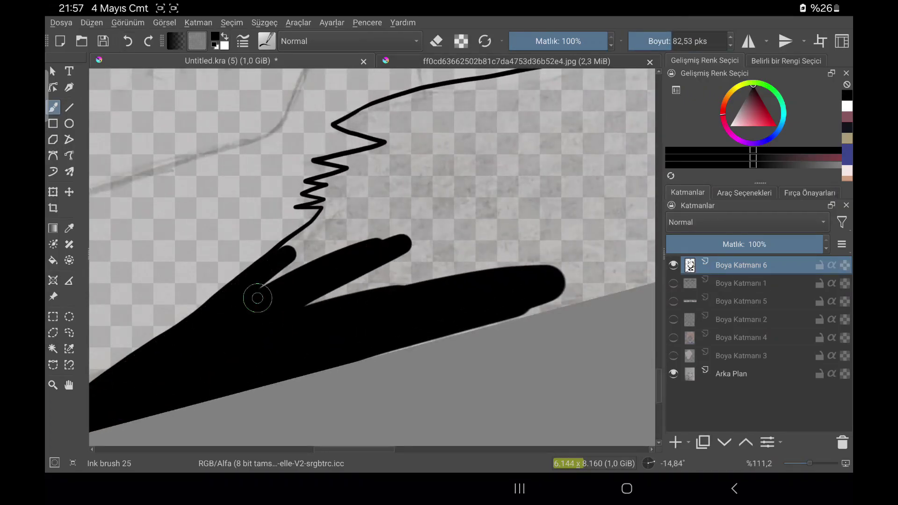
pyautogui.scroll(-2, 258, 298)
pyautogui.moveTo(220, 295); pyautogui.dragTo(325, 253)
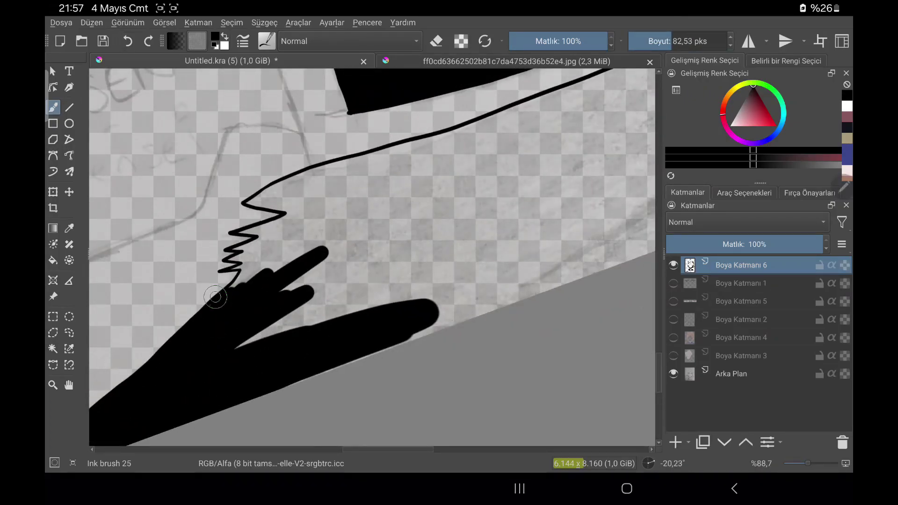
# Step: Fill the area under the zigzag and its teeth solid black
pyautogui.moveTo(215, 297); pyautogui.dragTo(393, 323)
pyautogui.moveTo(285, 290); pyautogui.dragTo(487, 262)
pyautogui.scroll(3, 246, 244)
pyautogui.moveTo(327, 272); pyautogui.dragTo(196, 355)
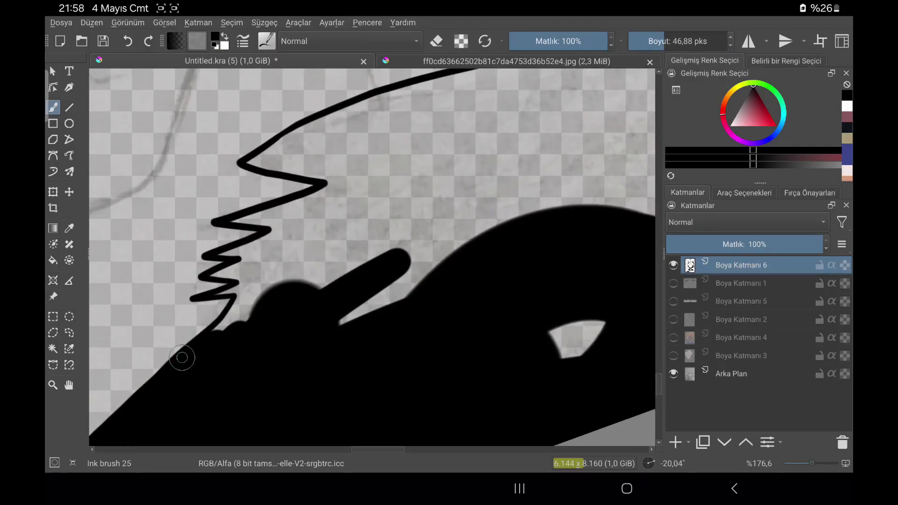
pyautogui.moveTo(268, 246); pyautogui.dragTo(323, 187)
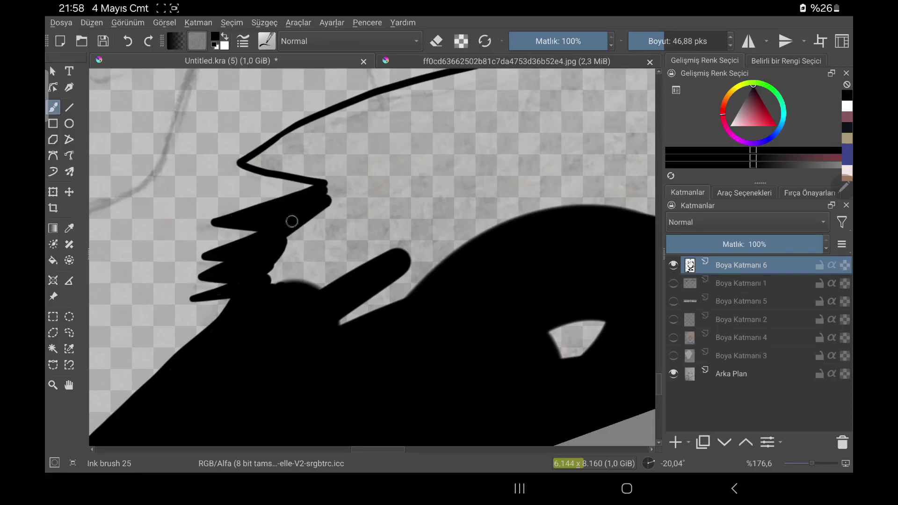
pyautogui.scroll(-2, 262, 252)
pyautogui.moveTo(211, 262)
pyautogui.mouseDown()
pyautogui.moveTo(299, 220)
pyautogui.moveTo(210, 335)
pyautogui.mouseUp()
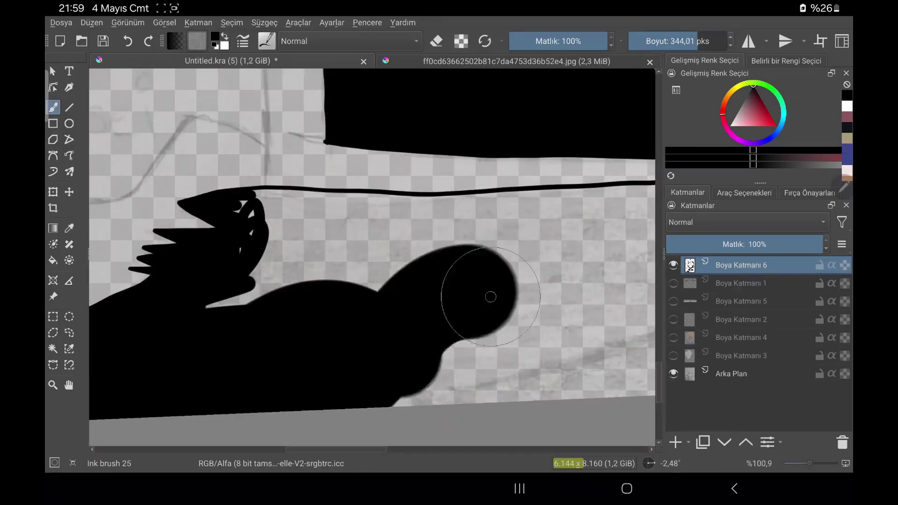